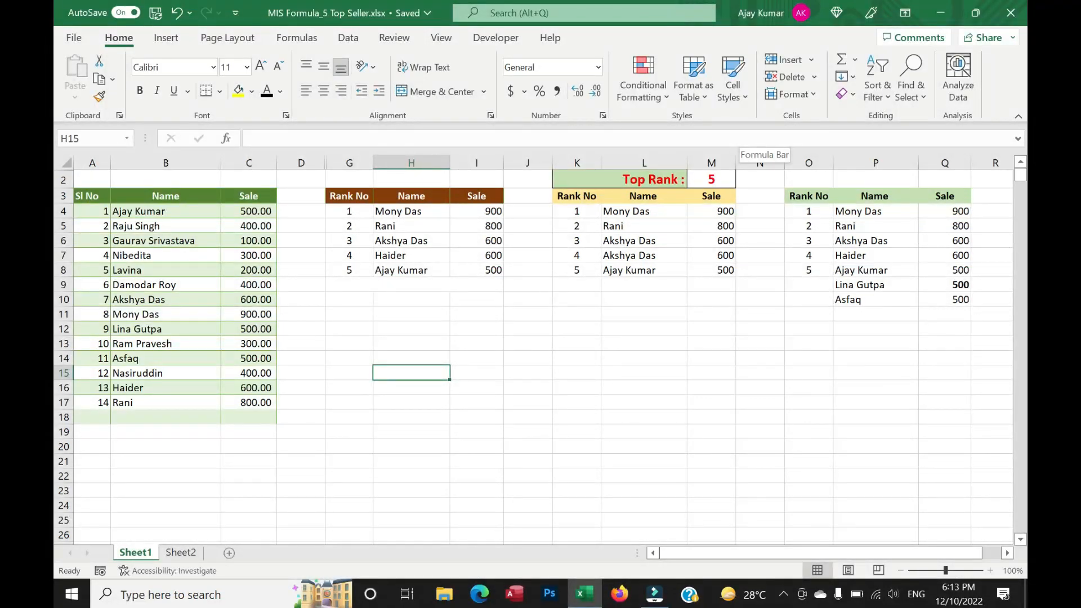
{"action": "left_click", "coordinate": [82, 196]}
{"action": "key", "text": "ctrl+a"}
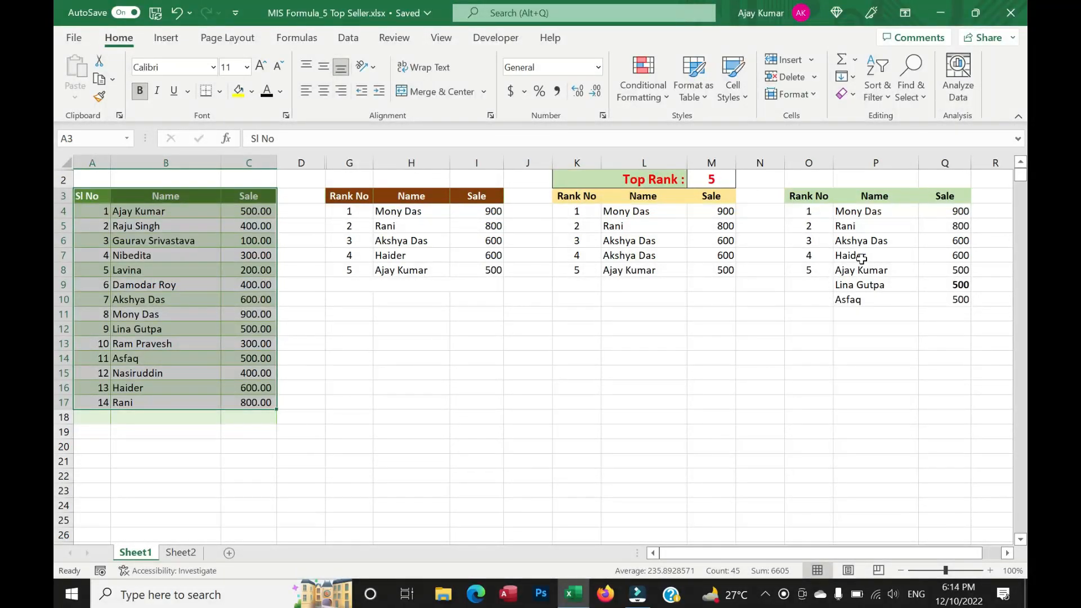
{"action": "left_click_drag", "start_coordinate": [346, 211], "coordinate": [949, 312]}
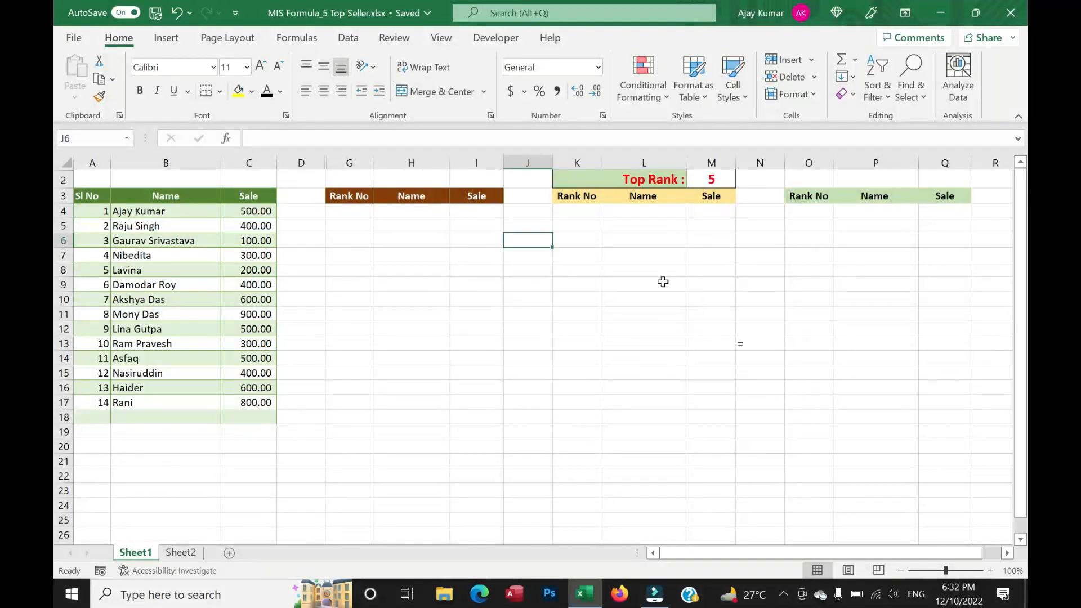
{"action": "left_click", "coordinate": [583, 255]}
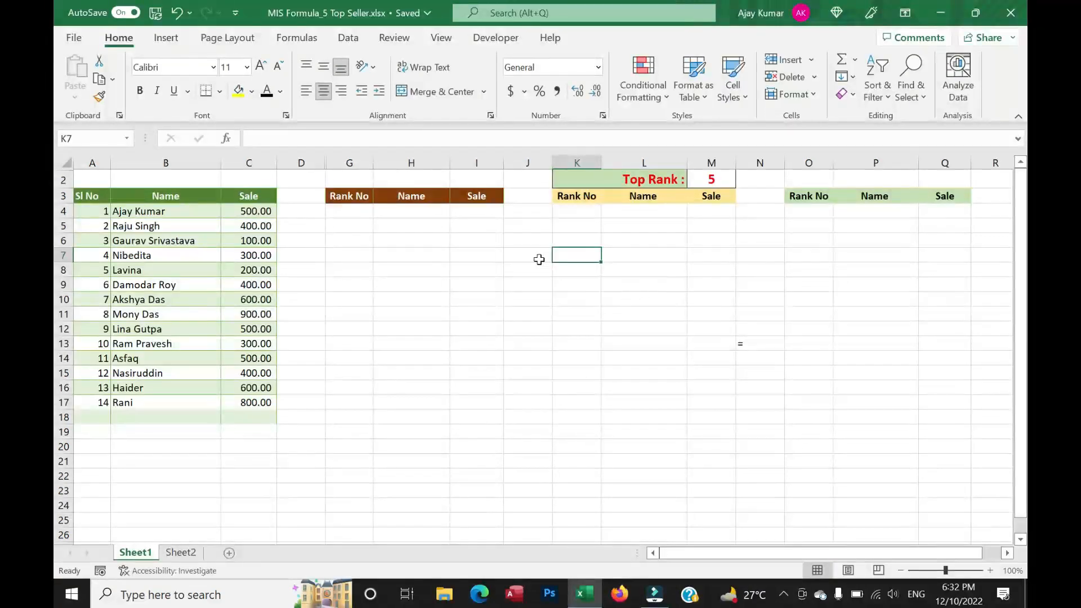
{"action": "left_click", "coordinate": [577, 209]}
{"action": "left_click_drag", "start_coordinate": [576, 210], "coordinate": [571, 315]}
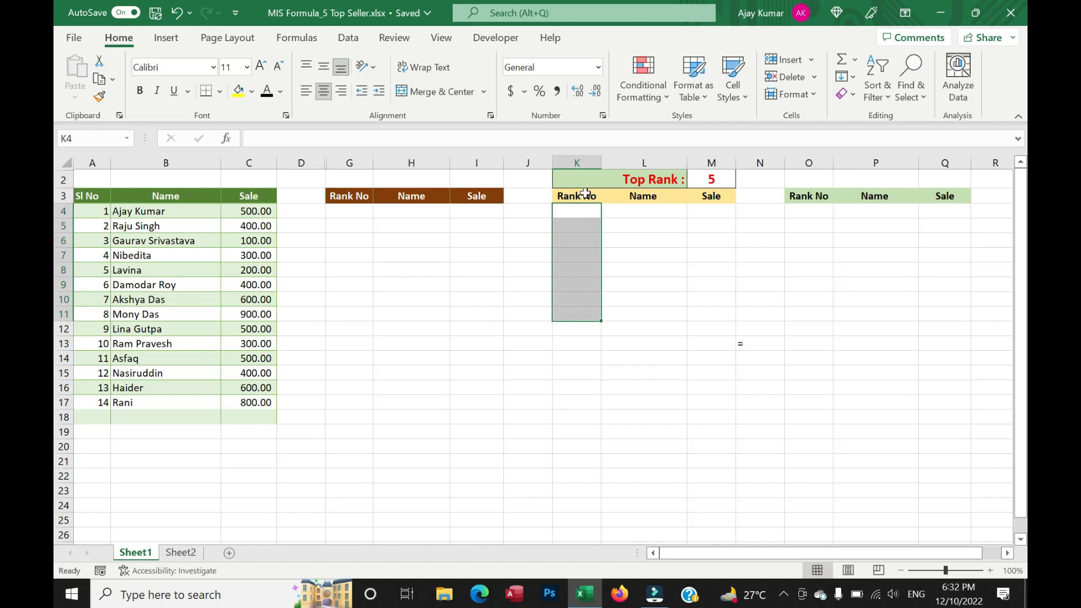
Generate the rank numbers from cell K4 with =SEQUENCE(M2), driven by the Top Rank value.
{"action": "left_click", "coordinate": [577, 212]}
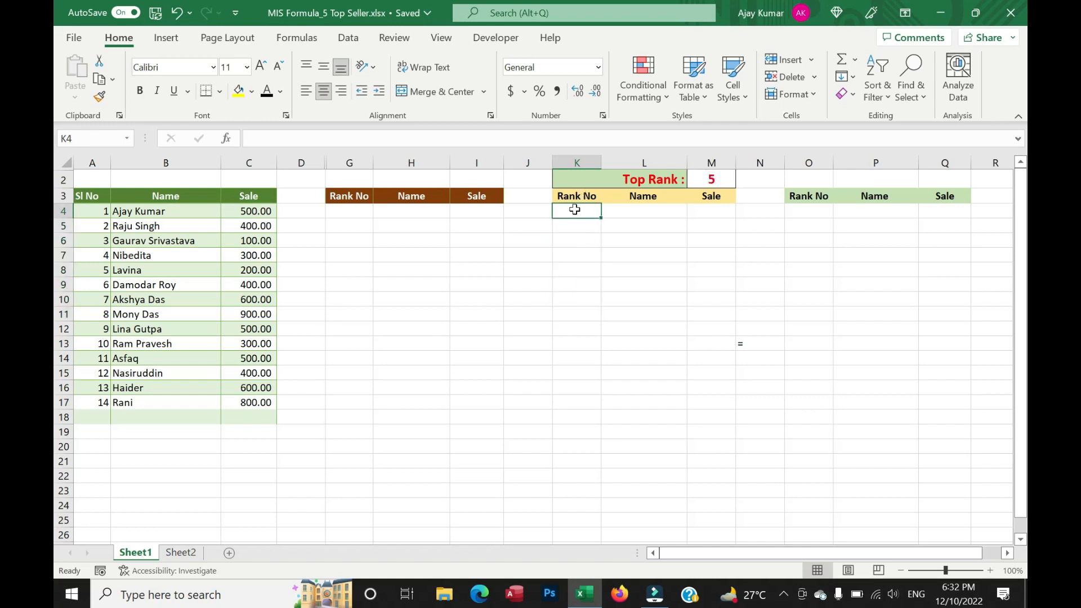
{"action": "type", "text": "="}
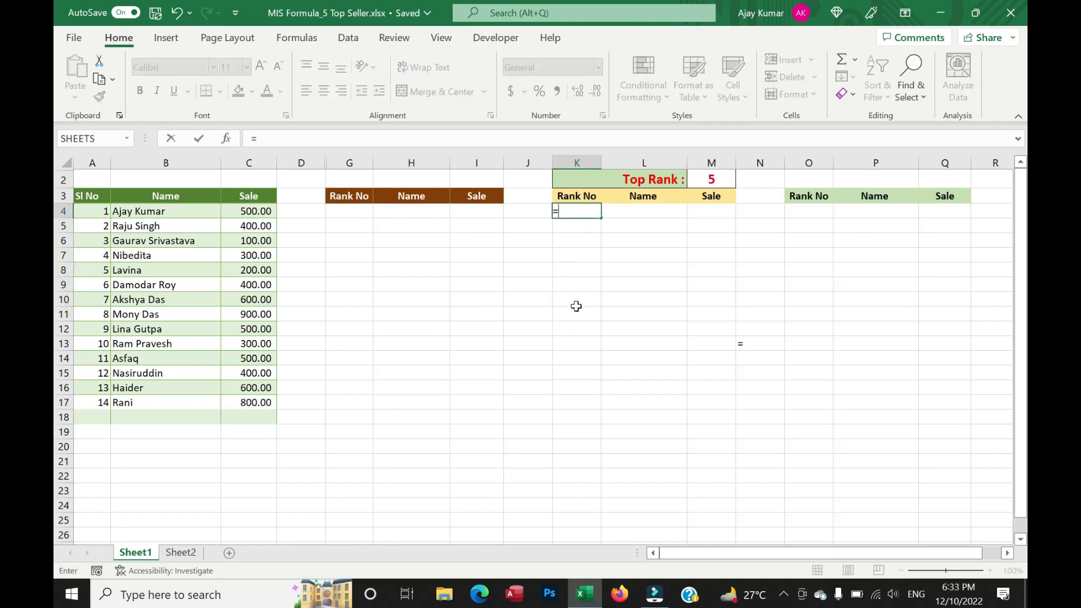
{"action": "type", "text": "SEQUENCE("}
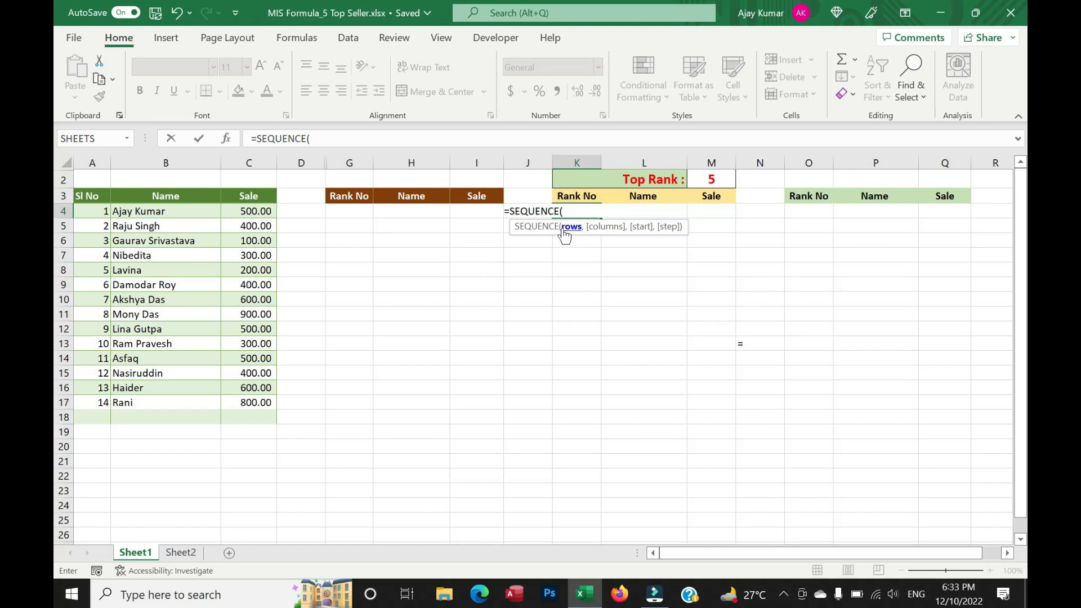
{"action": "left_click", "coordinate": [702, 181]}
{"action": "type", "text": ")"}
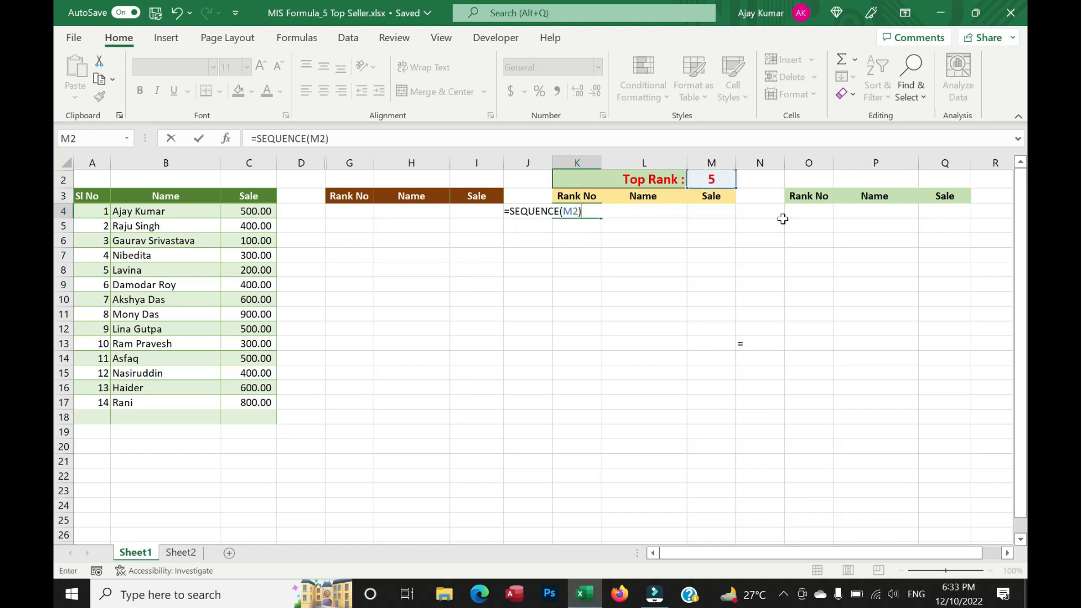
{"action": "key", "text": "Return"}
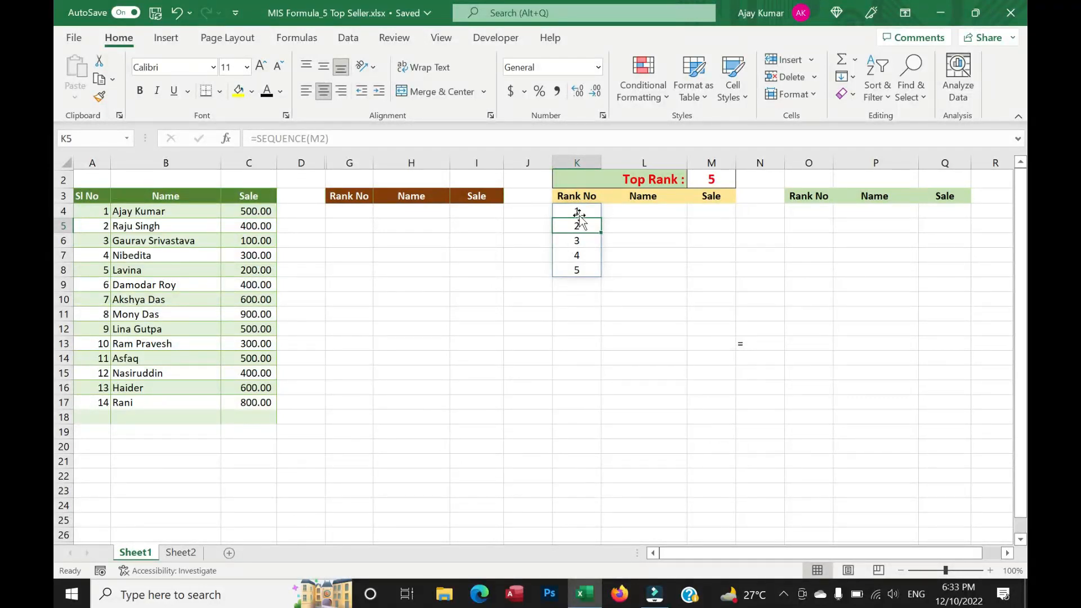
{"action": "left_click", "coordinate": [579, 209]}
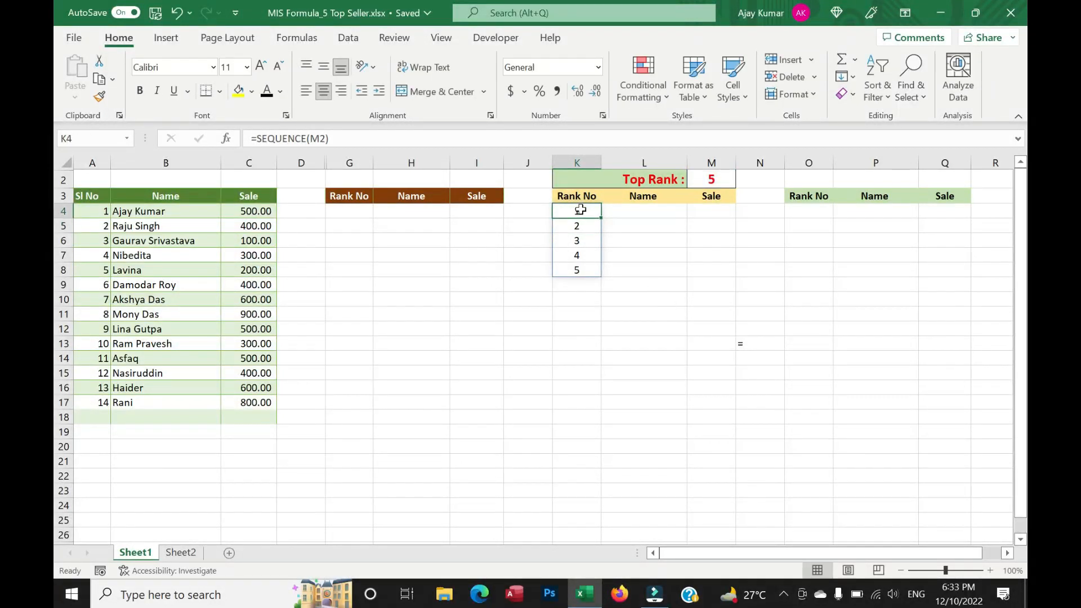
{"action": "left_click", "coordinate": [712, 176]}
{"action": "left_click_drag", "start_coordinate": [567, 209], "coordinate": [578, 274]}
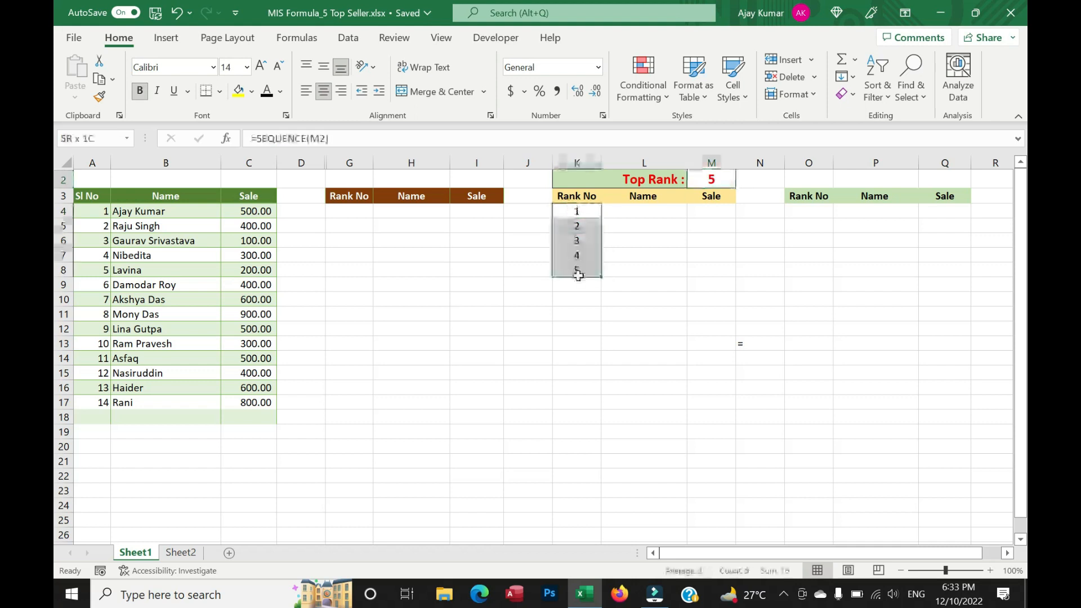
{"action": "left_click", "coordinate": [644, 314]}
{"action": "left_click", "coordinate": [711, 211]}
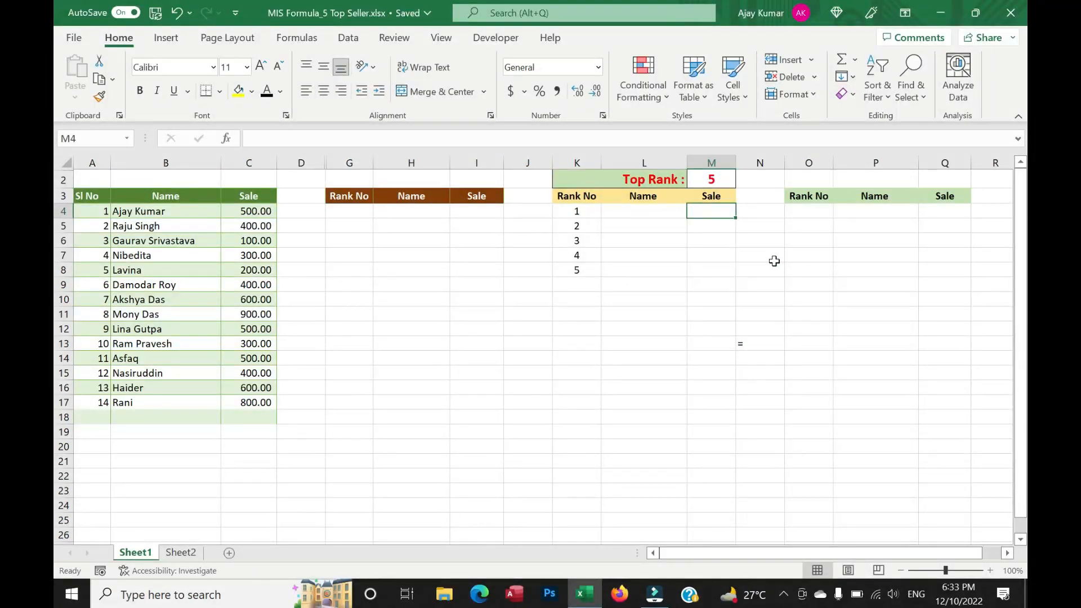
{"action": "type", "text": "=L"}
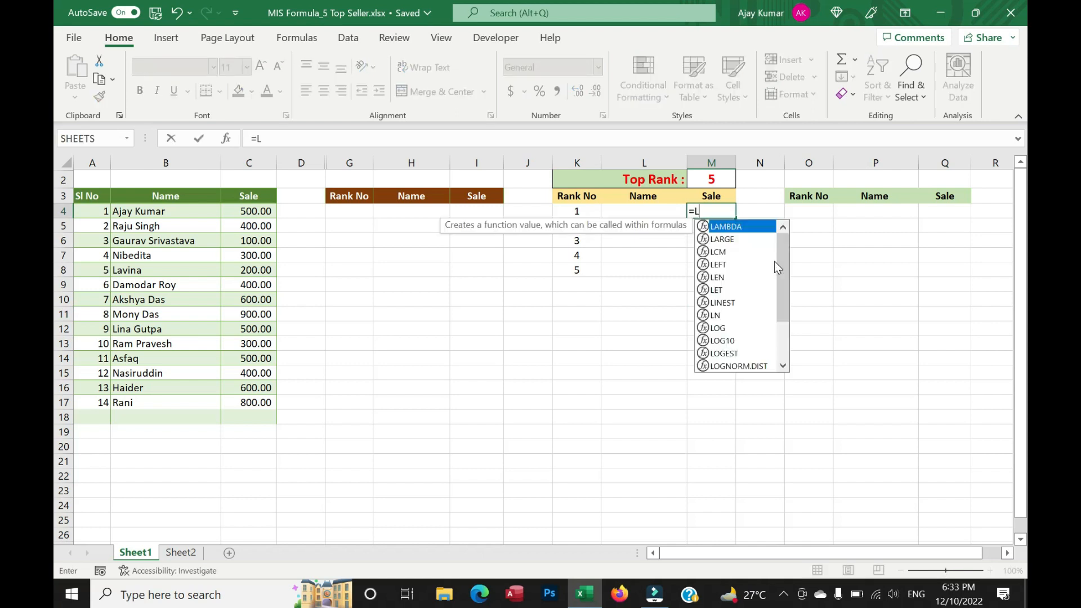
{"action": "key", "text": "BackSpace"}
{"action": "key", "text": "BackSpace"}
{"action": "key", "text": "Return"}
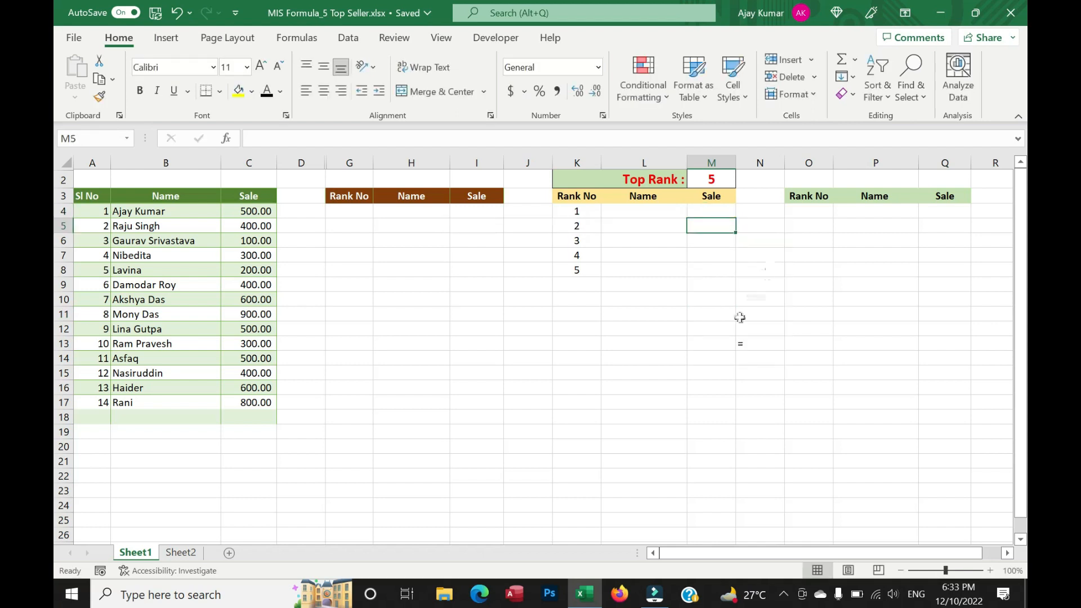
Hide columns G to J, which contain the brown-headed ranking table.
{"action": "scroll", "coordinate": [659, 335], "scroll_direction": "up", "scroll_amount": 3}
{"action": "left_click_drag", "start_coordinate": [472, 166], "coordinate": [724, 168]}
{"action": "right_click", "coordinate": [724, 167]}
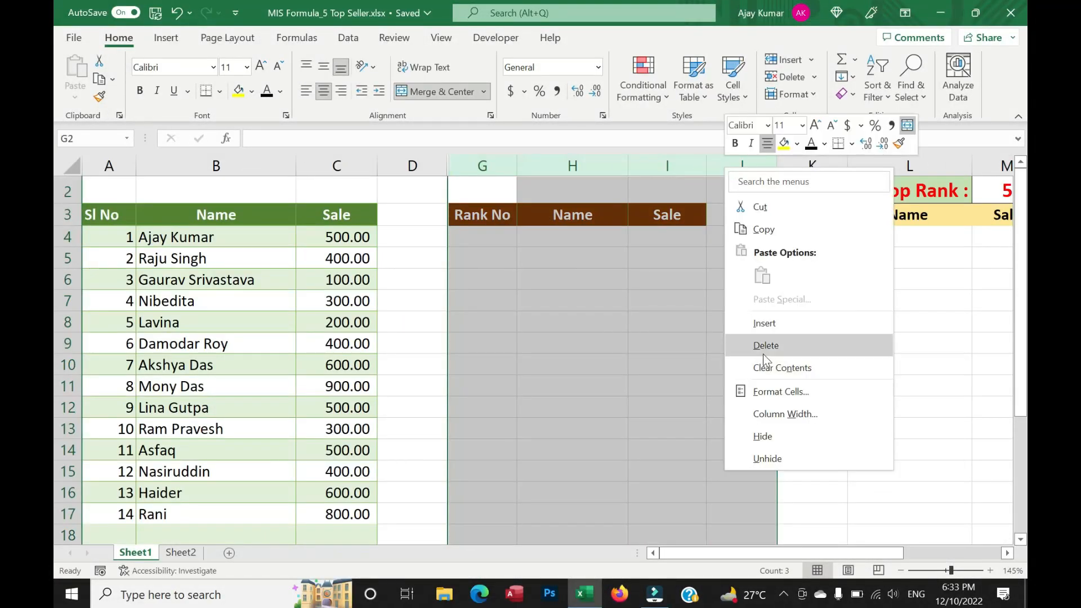
{"action": "left_click", "coordinate": [763, 436]}
Enter =LARGE(C4:C18,K4) in cell M4 to return the highest sale for the first rank.
{"action": "left_click", "coordinate": [681, 236]}
{"action": "type", "text": "=large("}
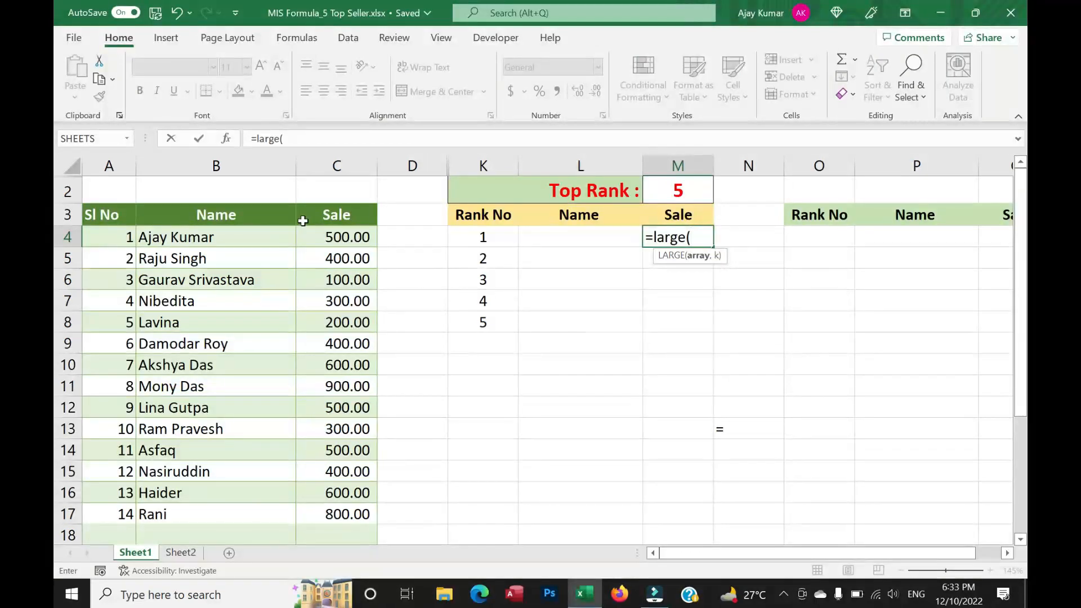
{"action": "left_click_drag", "start_coordinate": [336, 235], "coordinate": [337, 533]}
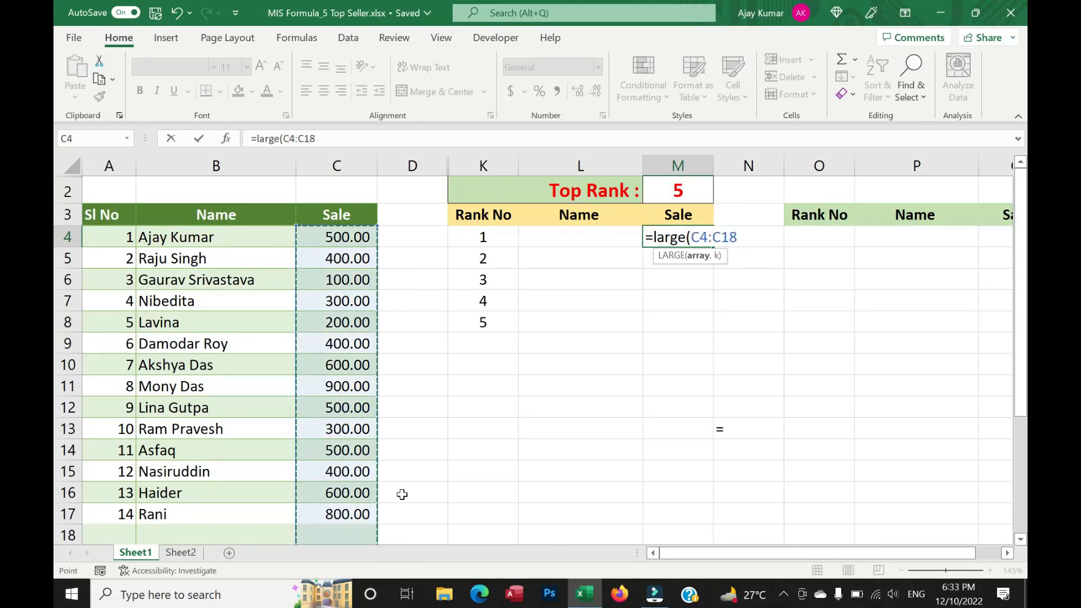
{"action": "type", "text": ","}
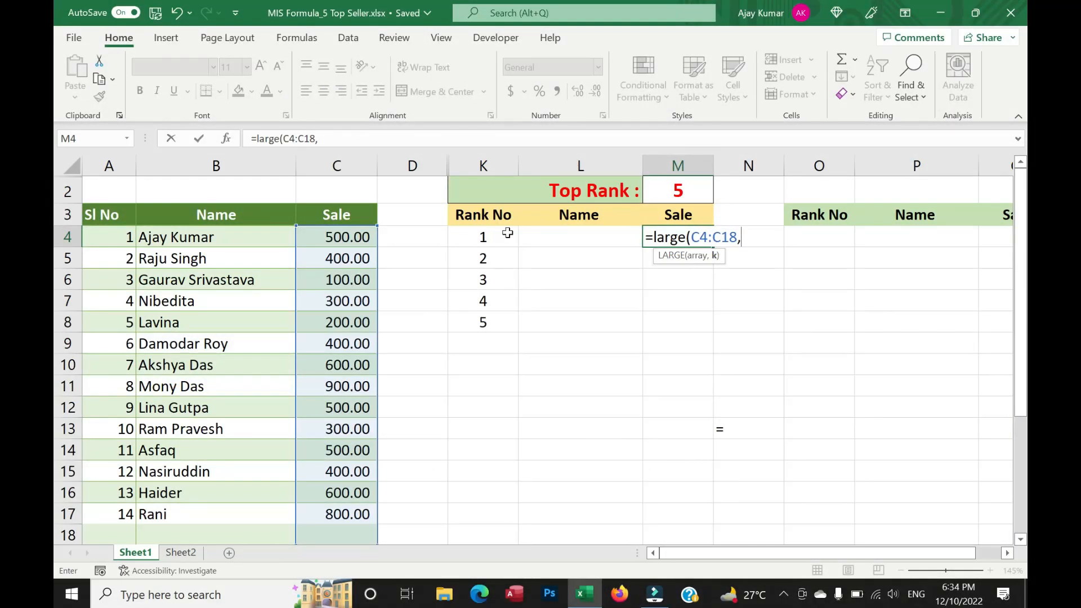
{"action": "left_click", "coordinate": [479, 237]}
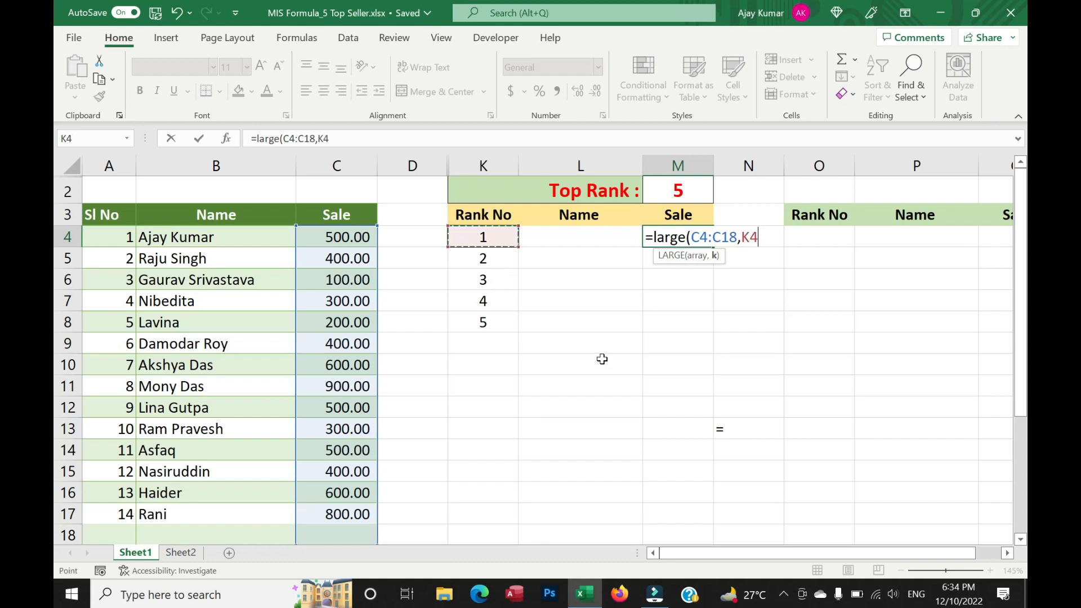
{"action": "type", "text": ")"}
{"action": "key", "text": "Return"}
Change the array in M4's LARGE formula to the absolute range $C$4:$C$18.
{"action": "left_click_drag", "start_coordinate": [354, 237], "coordinate": [359, 498]}
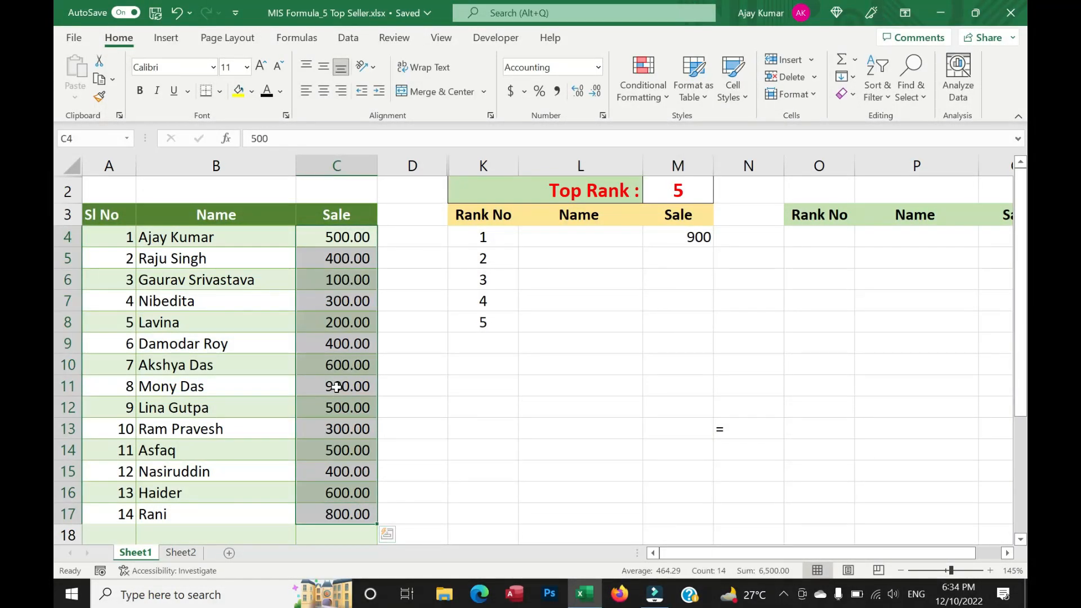
{"action": "left_click", "coordinate": [695, 237]}
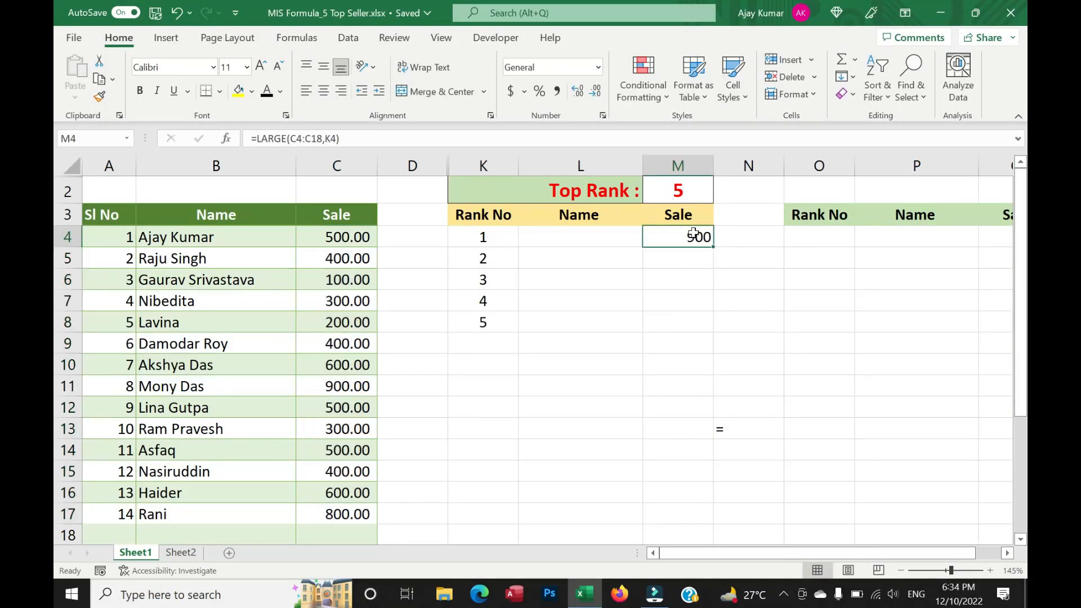
{"action": "double_click", "coordinate": [697, 237]}
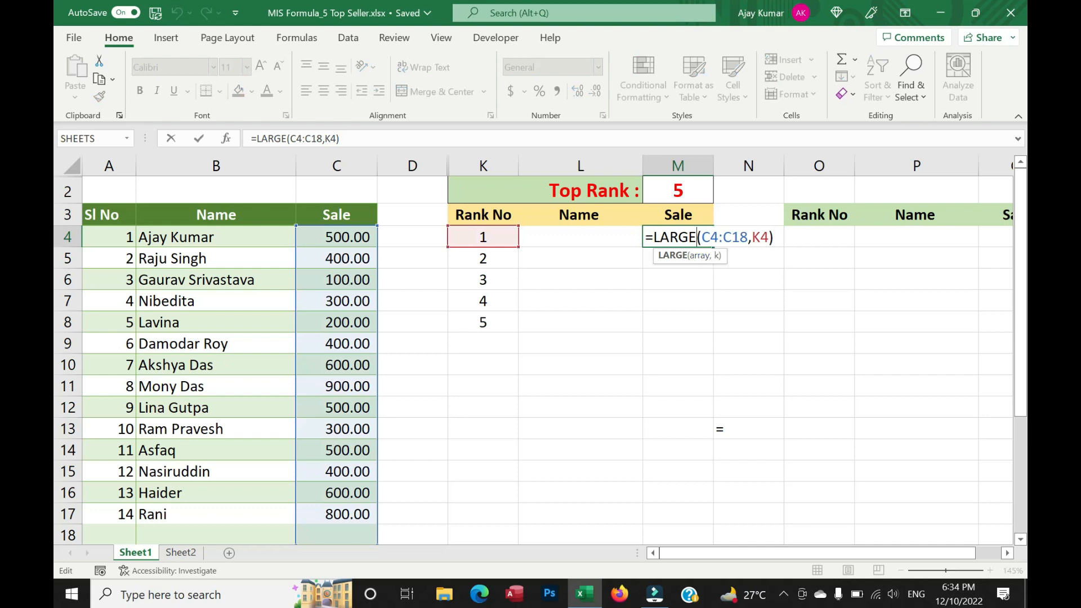
{"action": "left_click_drag", "start_coordinate": [702, 237], "coordinate": [748, 237]}
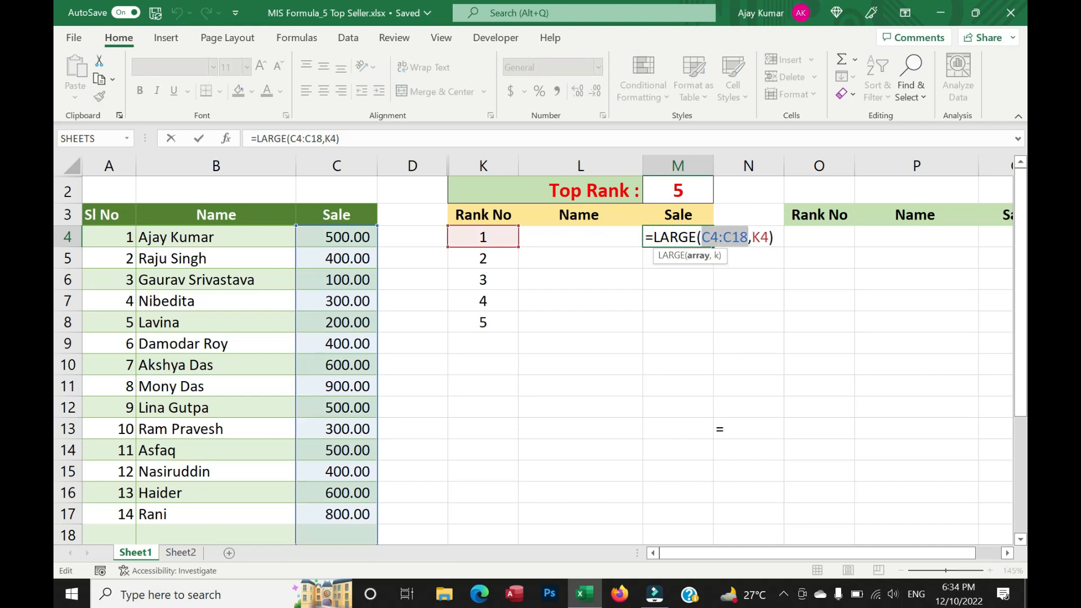
{"action": "key", "text": "F4"}
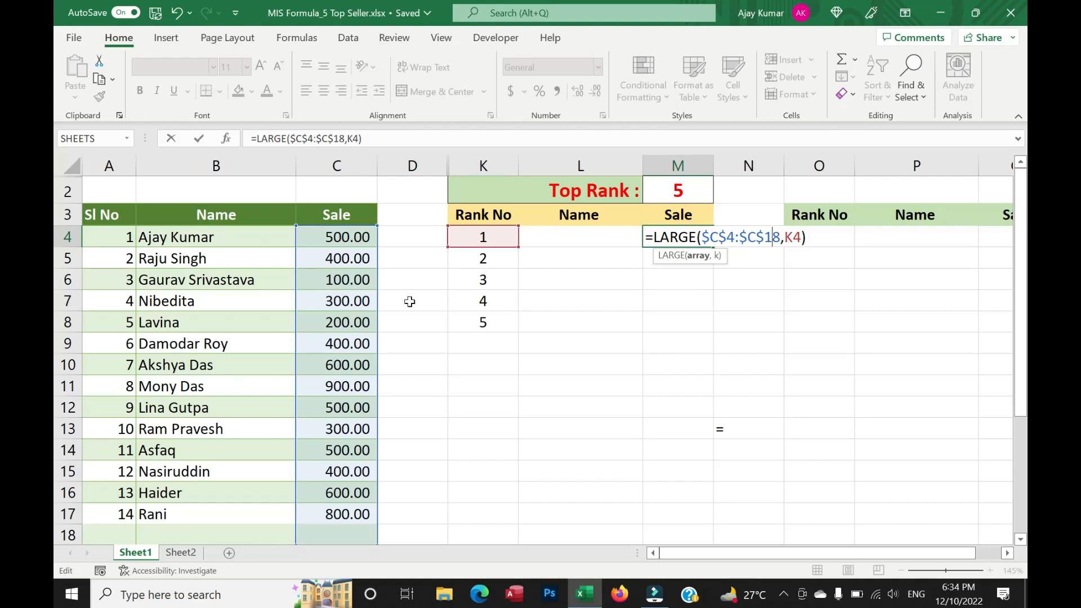
{"action": "key", "text": "Return"}
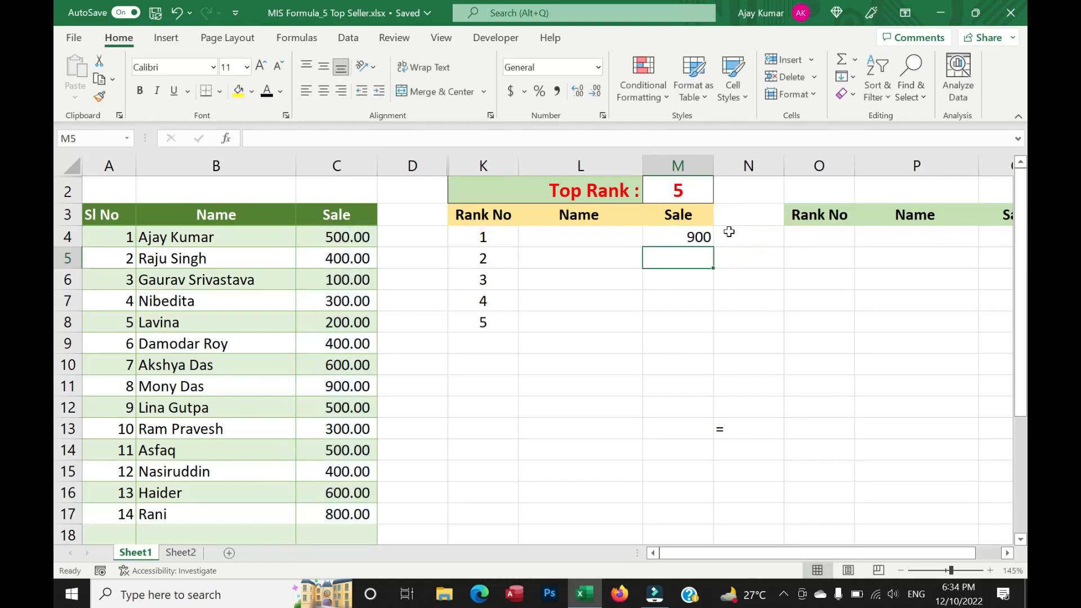
Fill the LARGE formula from M4 down to M8 for the remaining ranks.
{"action": "left_click", "coordinate": [704, 235]}
{"action": "left_click_drag", "start_coordinate": [715, 248], "coordinate": [722, 330]}
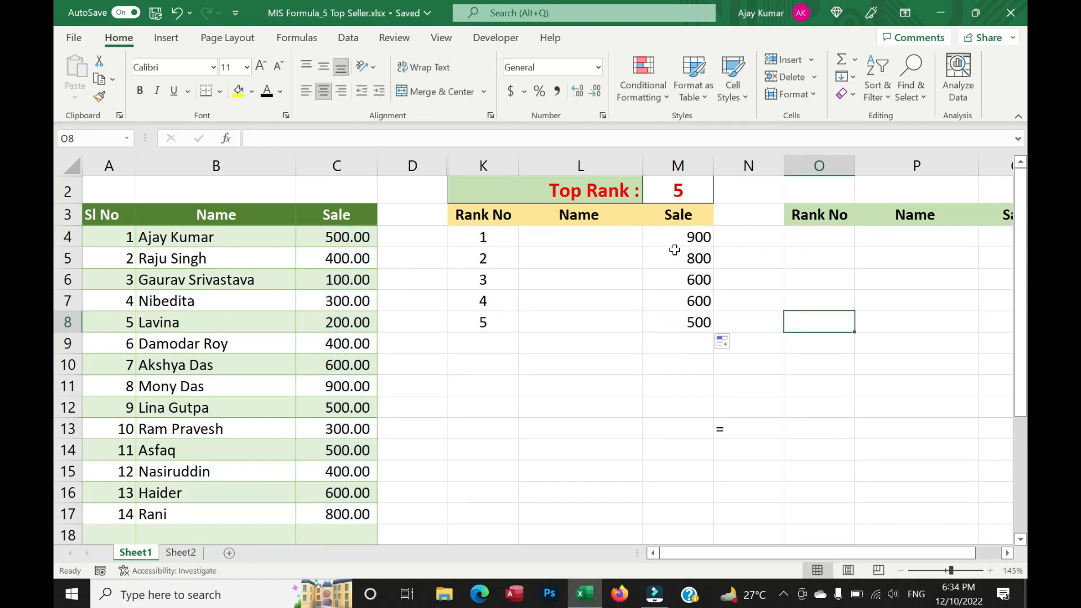
{"action": "left_click_drag", "start_coordinate": [664, 234], "coordinate": [681, 336]}
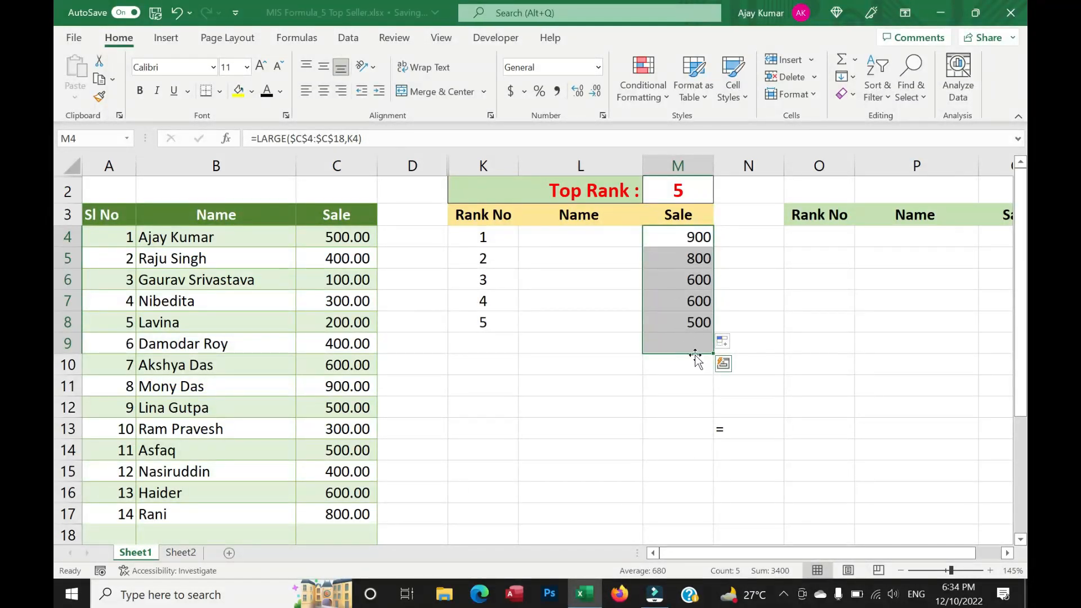
{"action": "left_click", "coordinate": [586, 236]}
{"action": "left_click", "coordinate": [588, 258]}
{"action": "left_click", "coordinate": [590, 280]}
{"action": "left_click", "coordinate": [589, 300]}
{"action": "left_click", "coordinate": [589, 323]}
Enter =XLOOKUP(M4,C4:C18,B4:B18) in cell L4 to return the name matching the first-ranked sale.
{"action": "left_click", "coordinate": [592, 236]}
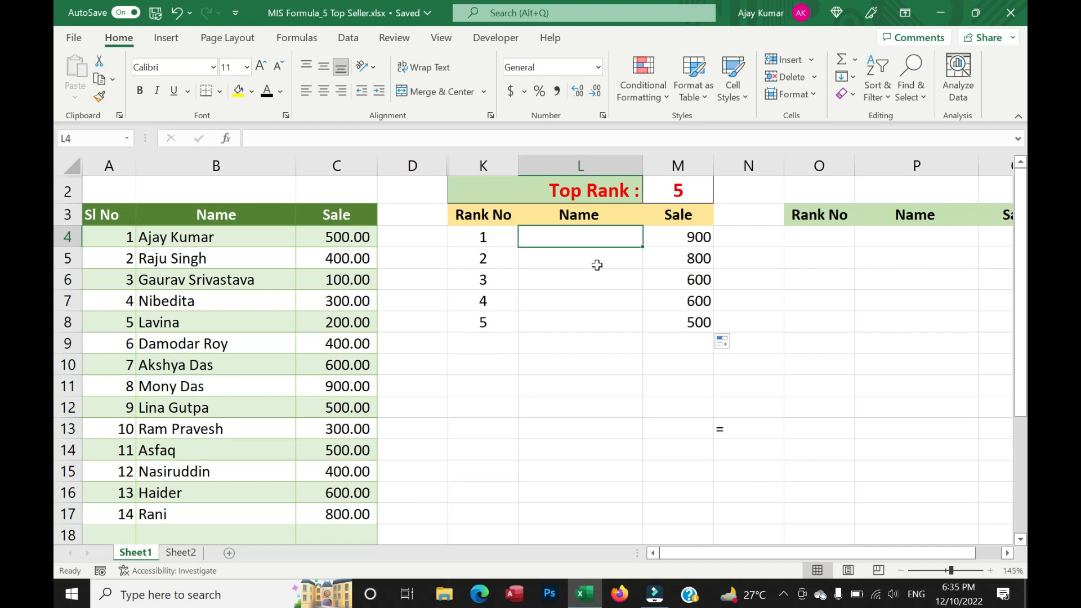
{"action": "type", "text": "=xl"}
{"action": "key", "text": "Tab"}
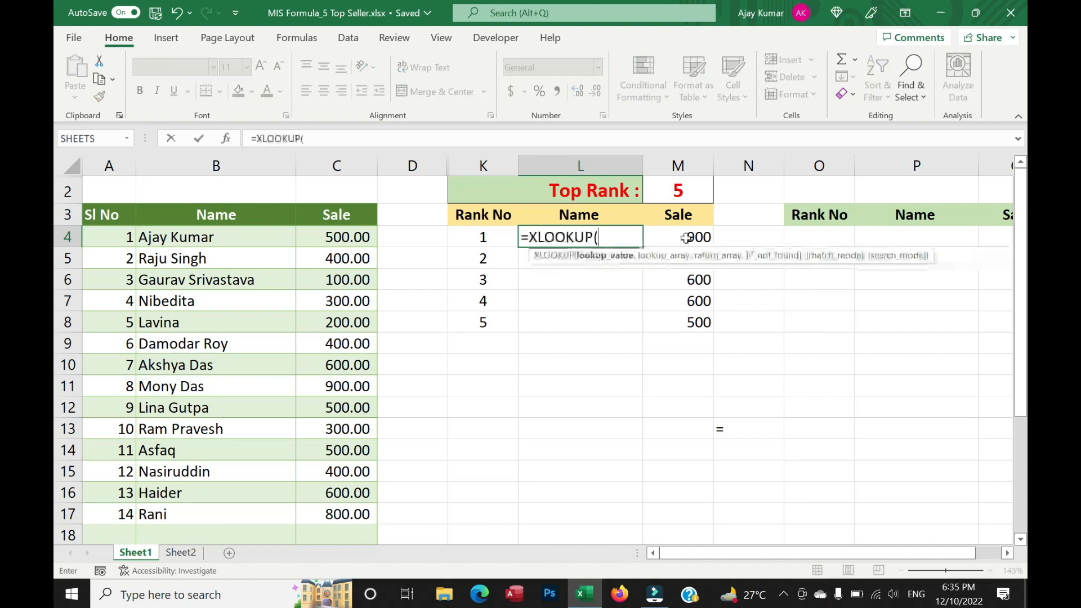
{"action": "left_click", "coordinate": [695, 239]}
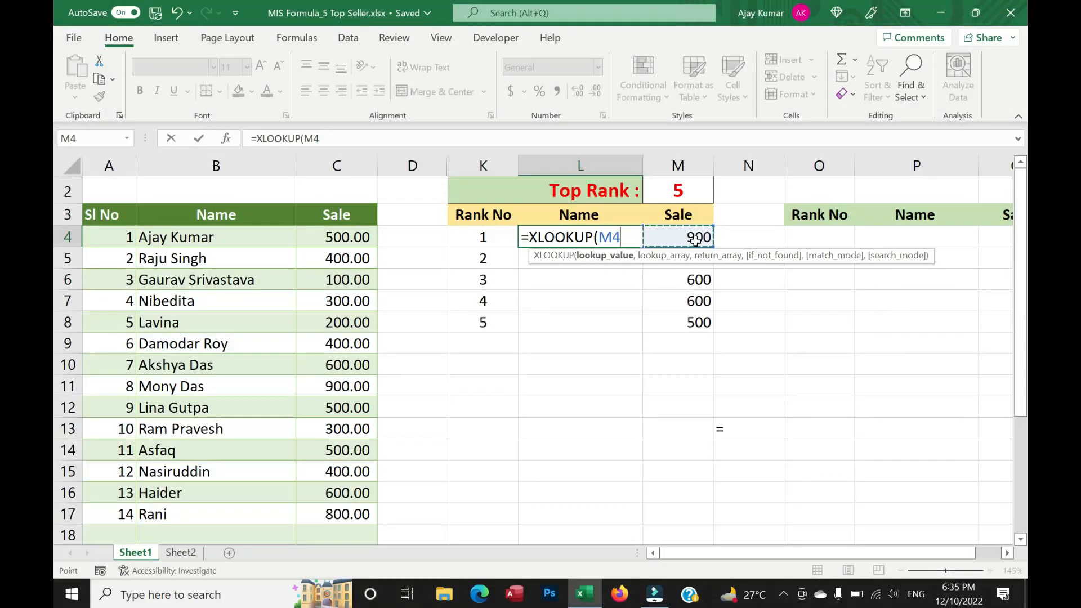
{"action": "type", "text": ","}
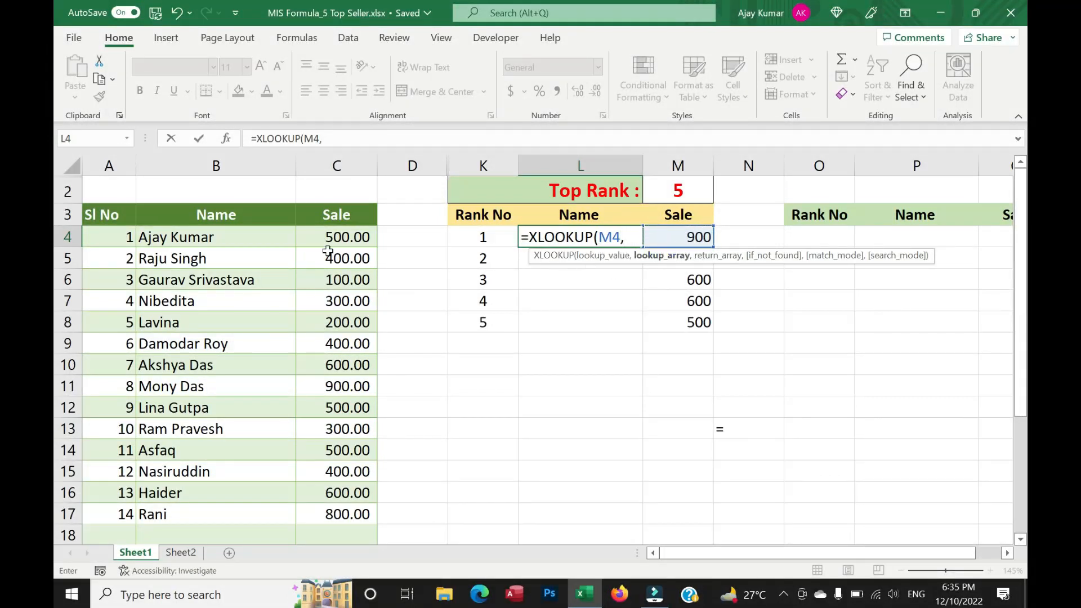
{"action": "left_click_drag", "start_coordinate": [335, 239], "coordinate": [344, 536]}
{"action": "type", "text": ","}
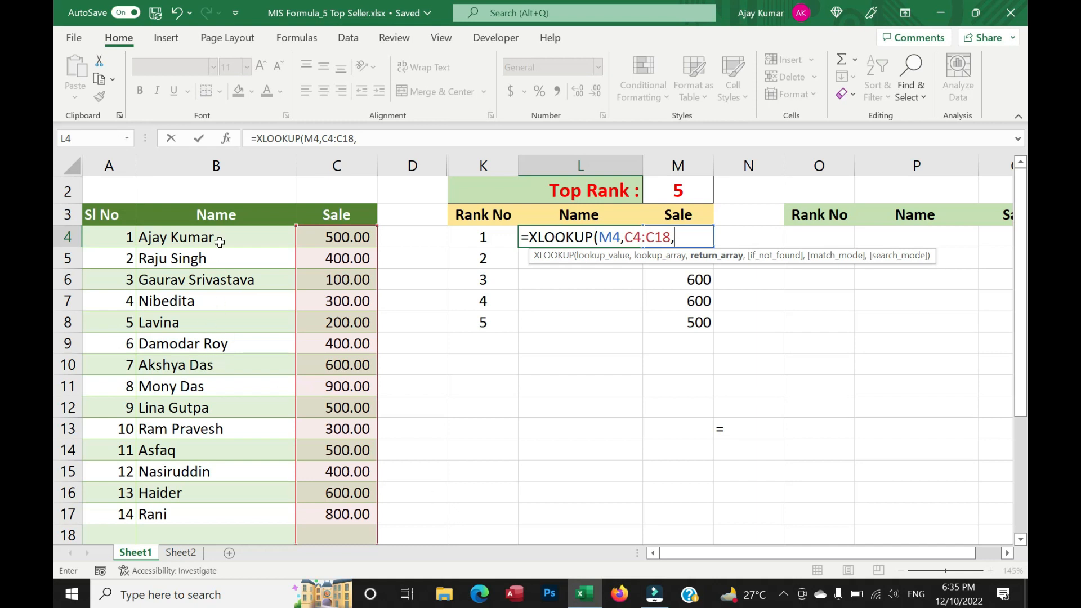
{"action": "left_click_drag", "start_coordinate": [219, 237], "coordinate": [234, 530]}
{"action": "key", "text": "Return"}
Make the lookup range C4:C18 and return range B4:B18 absolute in L4's XLOOKUP formula.
{"action": "left_click", "coordinate": [601, 236]}
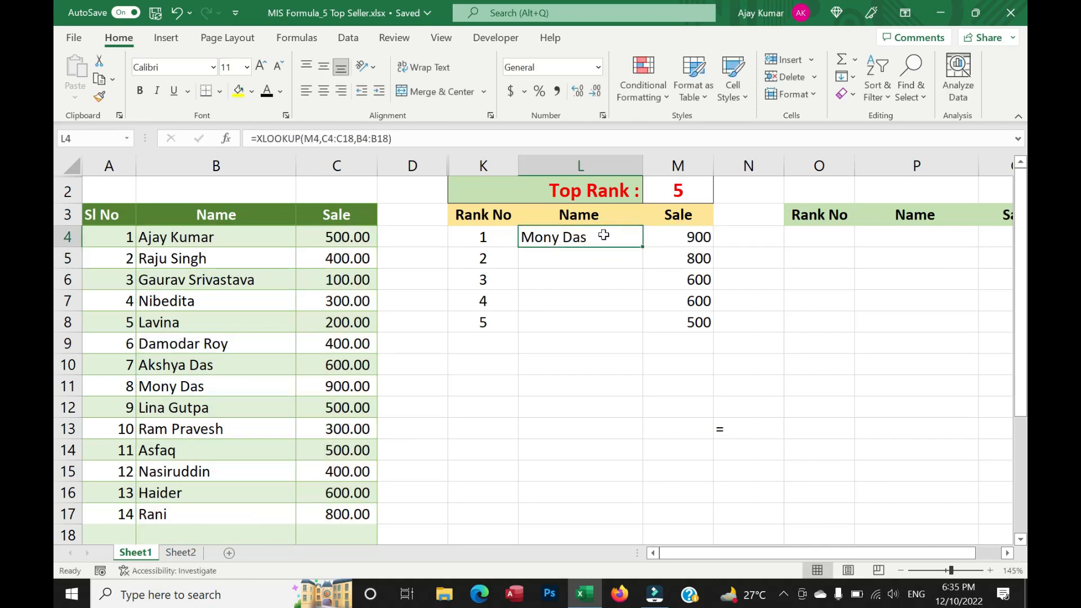
{"action": "key", "text": "F2"}
{"action": "left_click", "coordinate": [648, 237]}
{"action": "key", "text": "F4"}
{"action": "left_click_drag", "start_coordinate": [715, 237], "coordinate": [747, 237]}
{"action": "key", "text": "F4"}
{"action": "key", "text": "Return"}
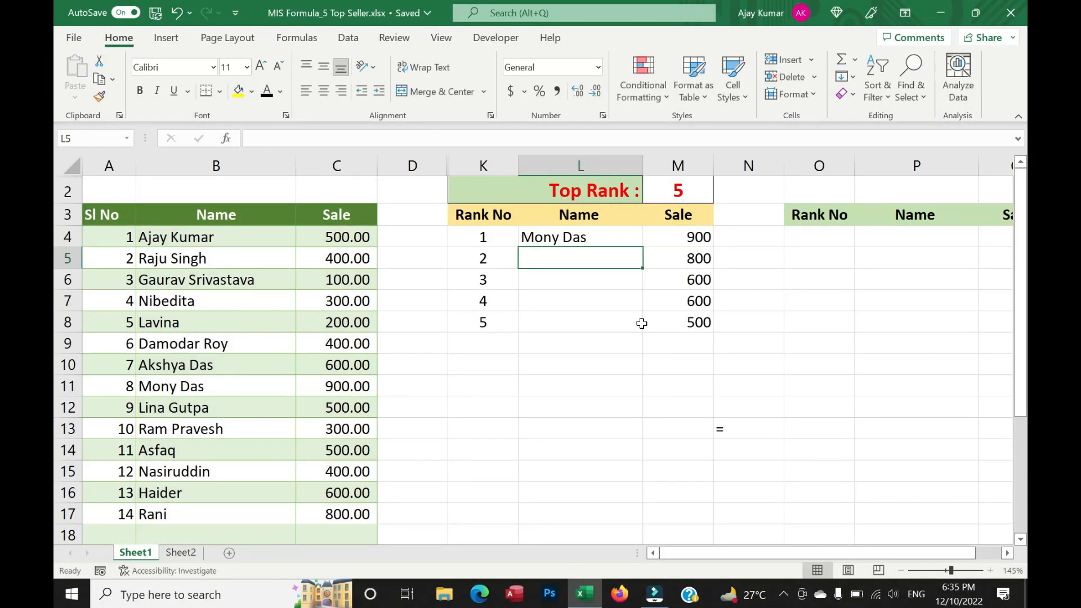
Fill the XLOOKUP formula from L4 down to L8 to return the names for the other ranks.
{"action": "left_click", "coordinate": [629, 241]}
{"action": "left_click_drag", "start_coordinate": [643, 247], "coordinate": [641, 329]}
{"action": "left_click", "coordinate": [580, 407]}
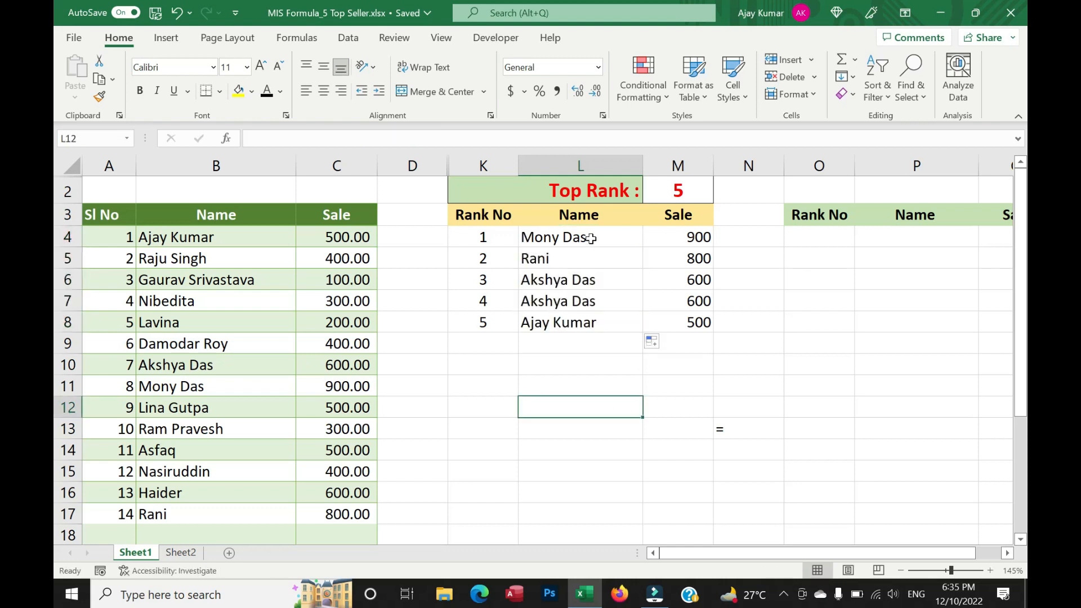
Color the text of the rank 3 and 4 rows in K6:M7 red.
{"action": "left_click_drag", "start_coordinate": [483, 280], "coordinate": [659, 299]}
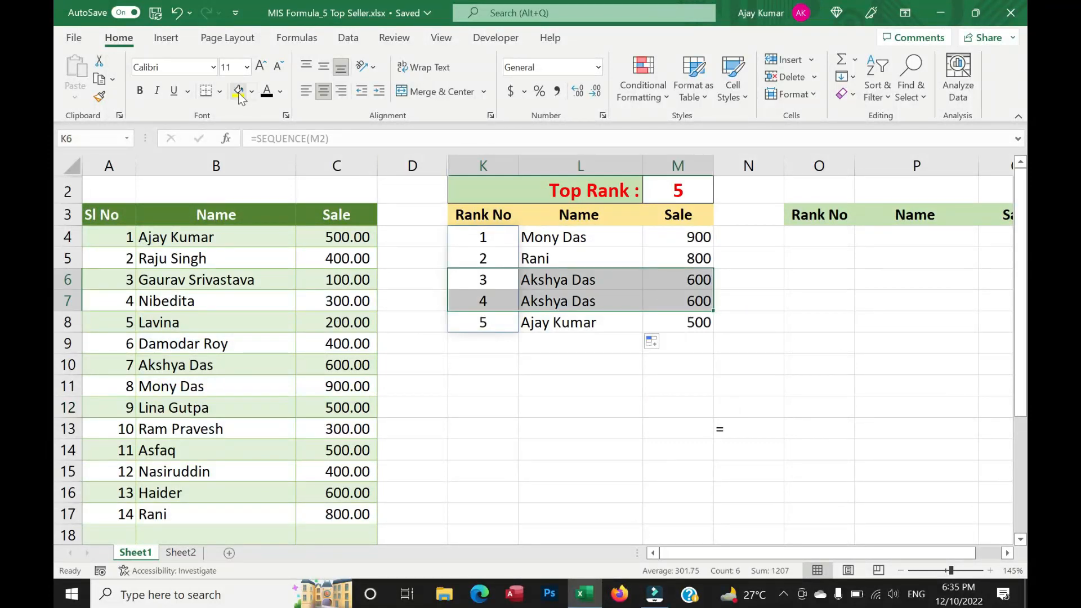
{"action": "left_click", "coordinate": [279, 91]}
{"action": "left_click", "coordinate": [279, 257]}
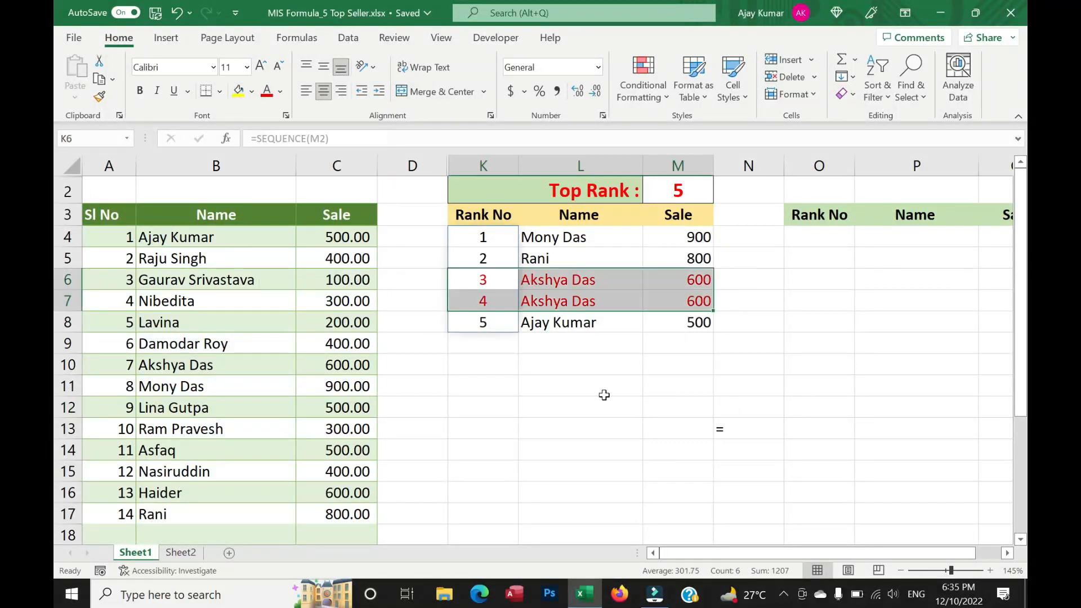
{"action": "left_click", "coordinate": [670, 408]}
Compare the names and sales for ranks 3 to 5 in L6:M8 with source cells C10 and B16 in the sales list.
{"action": "left_click", "coordinate": [686, 286]}
{"action": "left_click", "coordinate": [693, 301]}
{"action": "left_click_drag", "start_coordinate": [563, 280], "coordinate": [565, 302]}
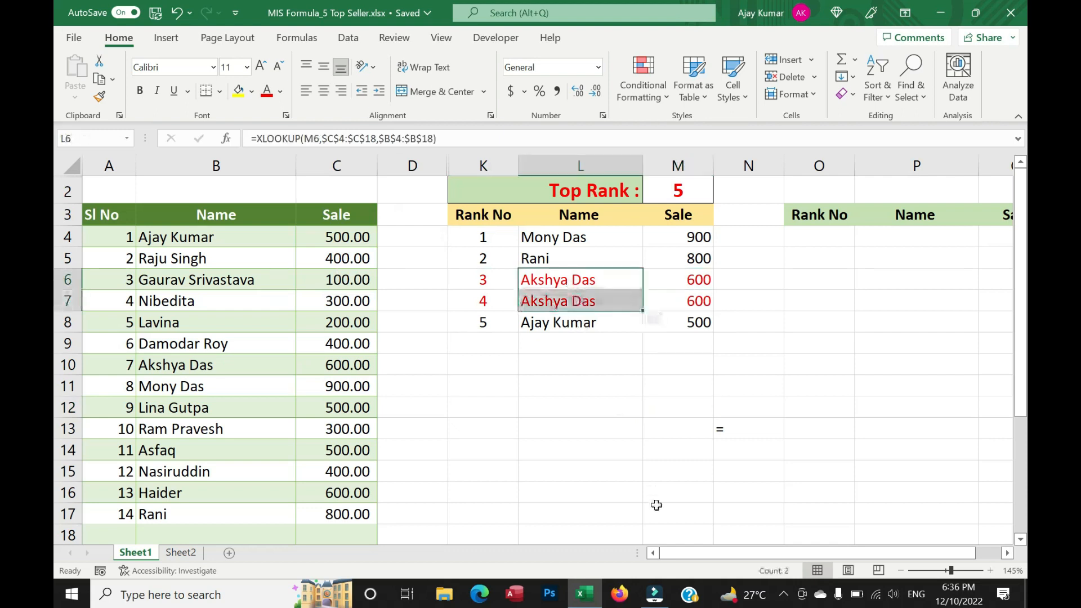
{"action": "left_click", "coordinate": [340, 366]}
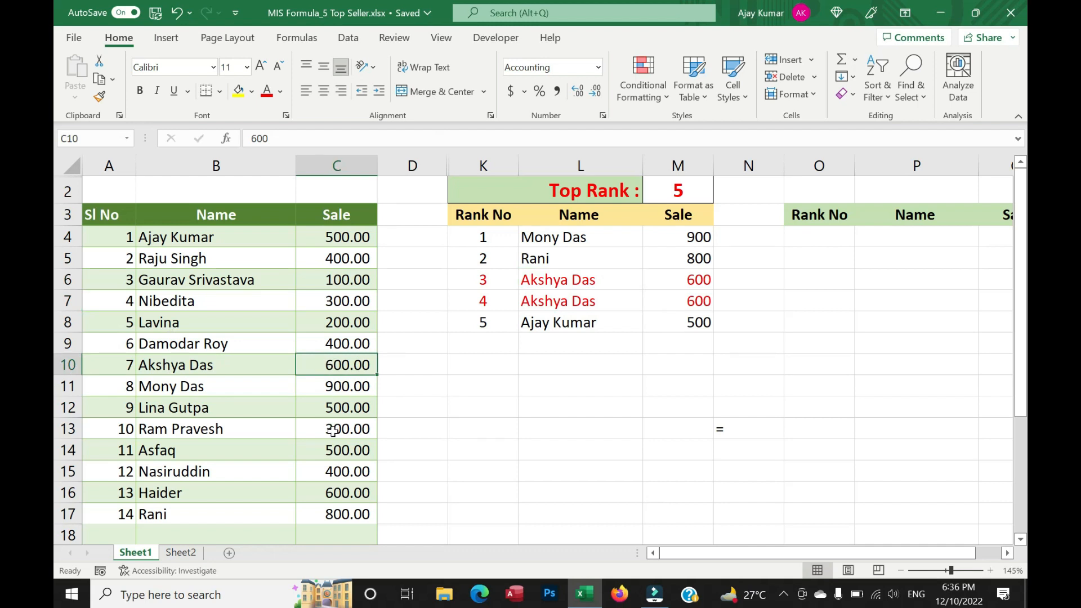
{"action": "left_click", "coordinate": [192, 494]}
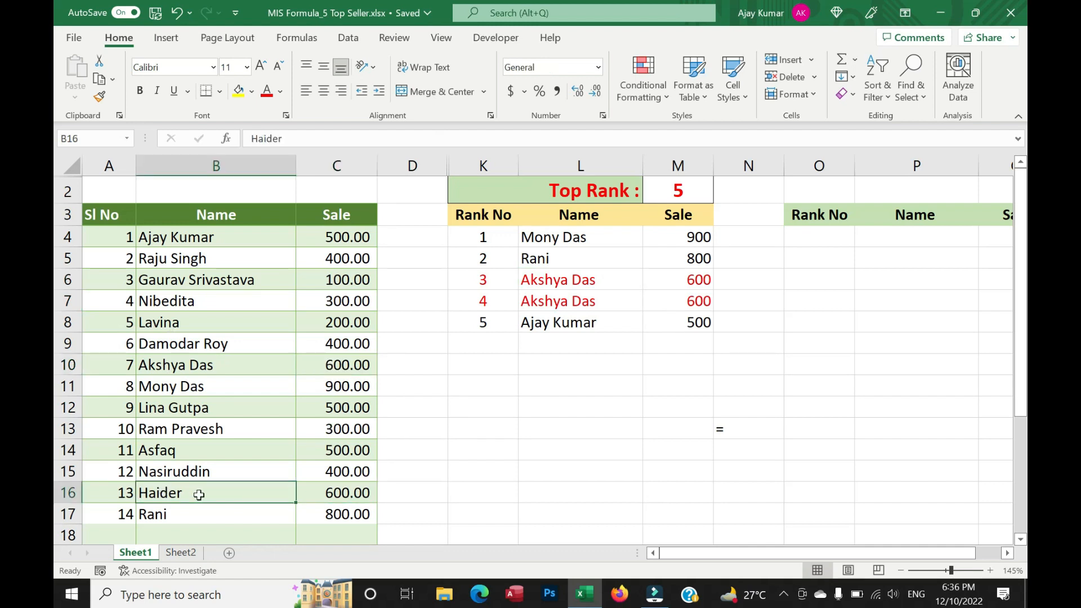
{"action": "left_click", "coordinate": [550, 308]}
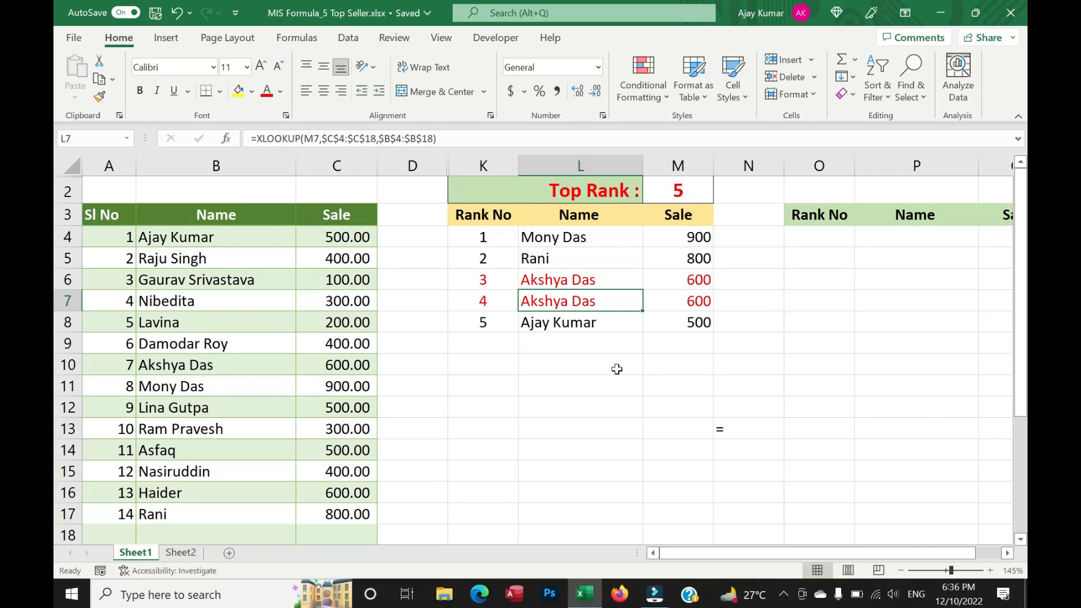
{"action": "left_click_drag", "start_coordinate": [554, 280], "coordinate": [580, 302]}
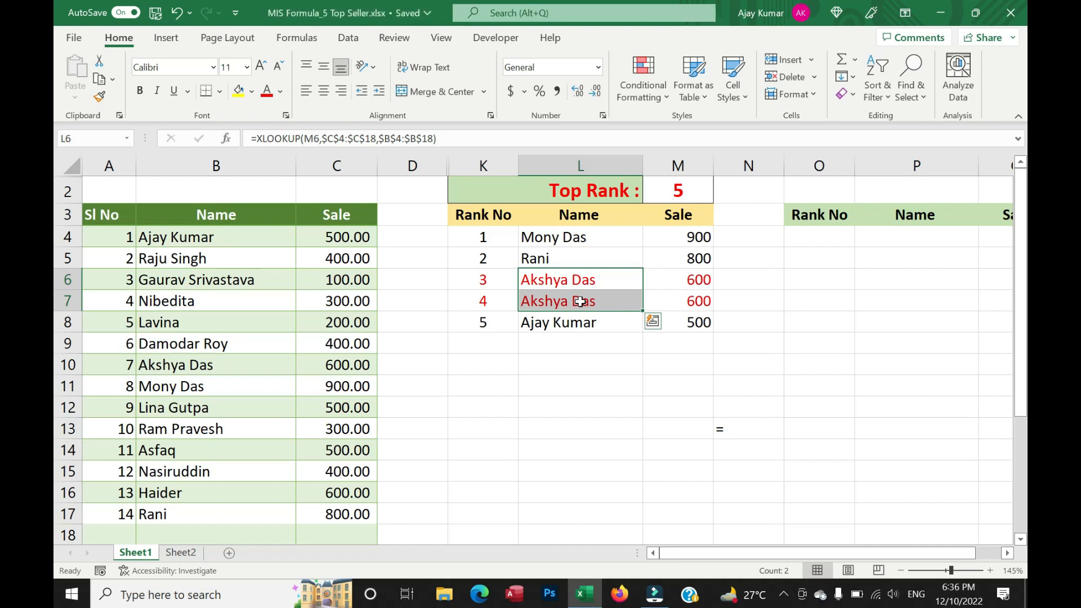
{"action": "left_click", "coordinate": [574, 325]}
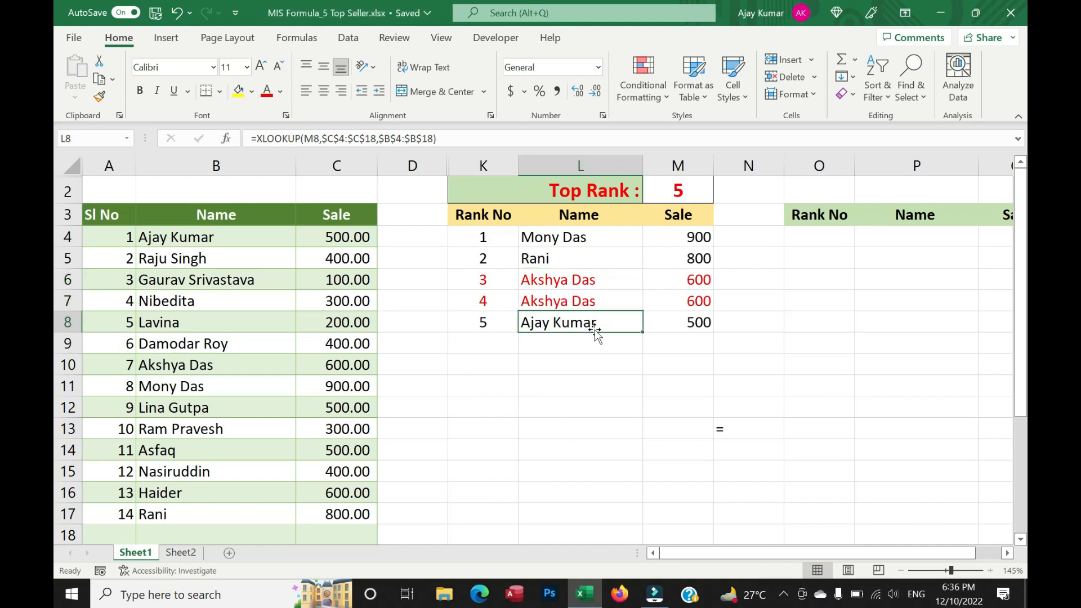
Hide the empty spacer columns D and N so the sales list and both ranking tables sit side by side.
{"action": "left_click_drag", "start_coordinate": [498, 168], "coordinate": [688, 158]}
{"action": "left_click", "coordinate": [605, 405]}
{"action": "left_click_drag", "start_coordinate": [812, 555], "coordinate": [835, 550]}
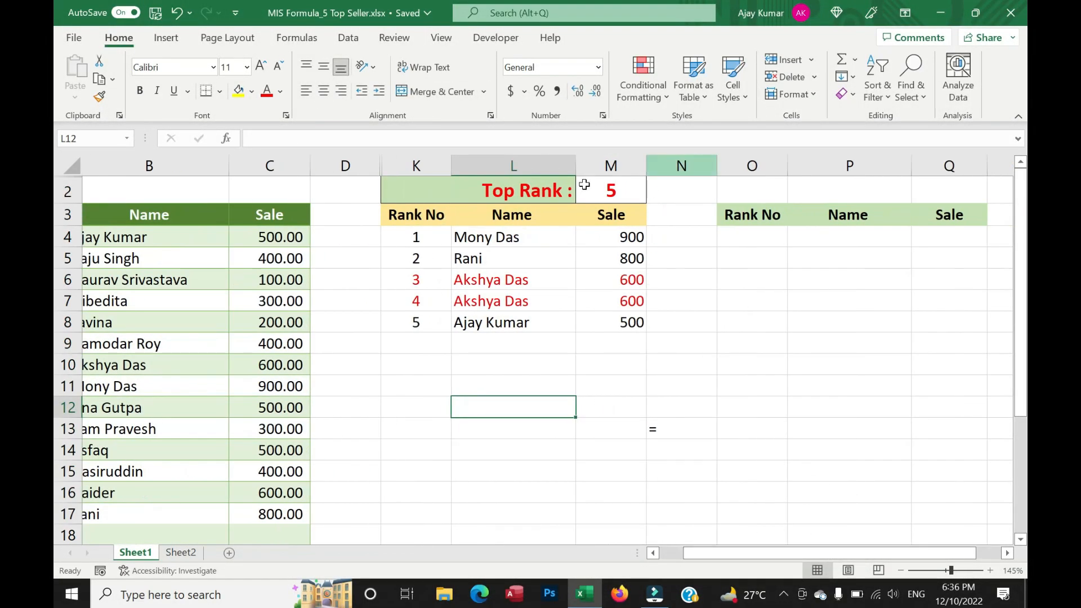
{"action": "right_click", "coordinate": [345, 165]}
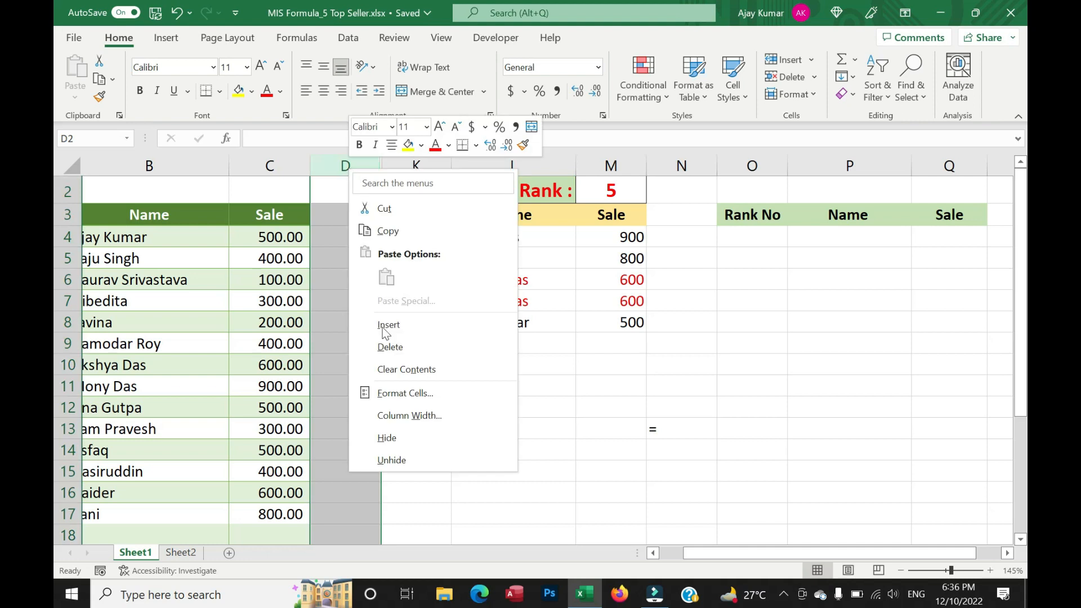
{"action": "left_click", "coordinate": [405, 439]}
{"action": "right_click", "coordinate": [612, 167]}
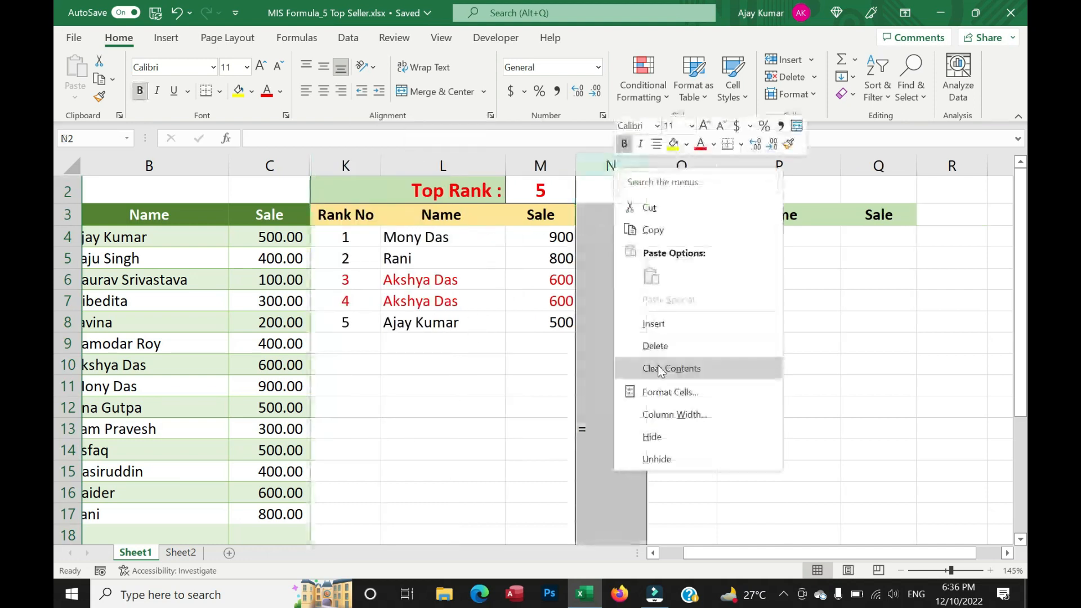
{"action": "left_click", "coordinate": [653, 437]}
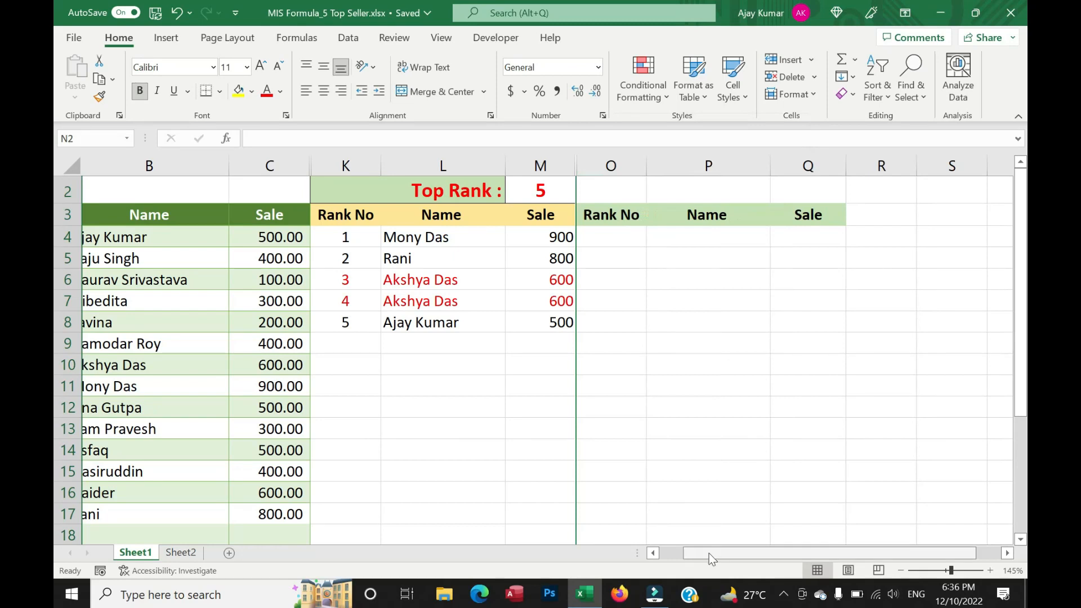
{"action": "left_click", "coordinate": [652, 554]}
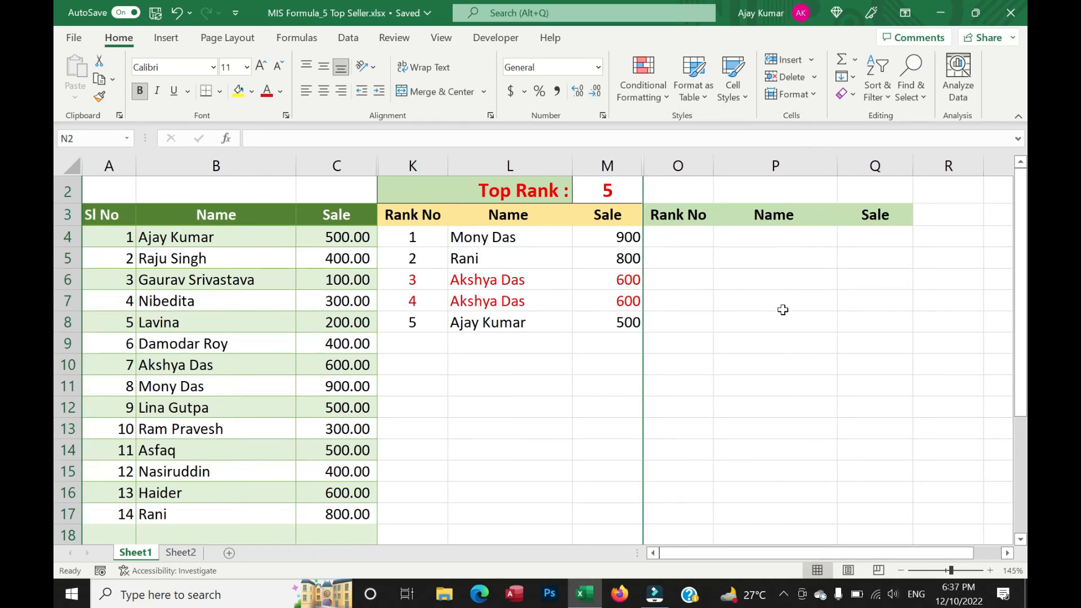
Enter =SEQUENCE(M2) in cell O4 to generate the second table's rank numbers from the Top Rank value.
{"action": "left_click", "coordinate": [678, 237]}
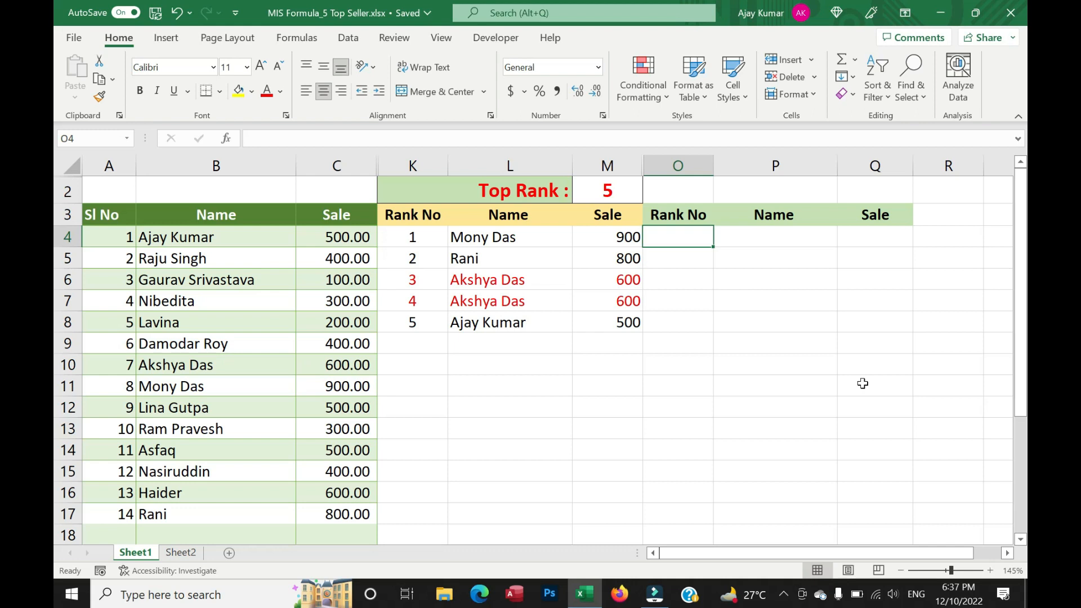
{"action": "type", "text": "=sequ"}
{"action": "key", "text": "Tab"}
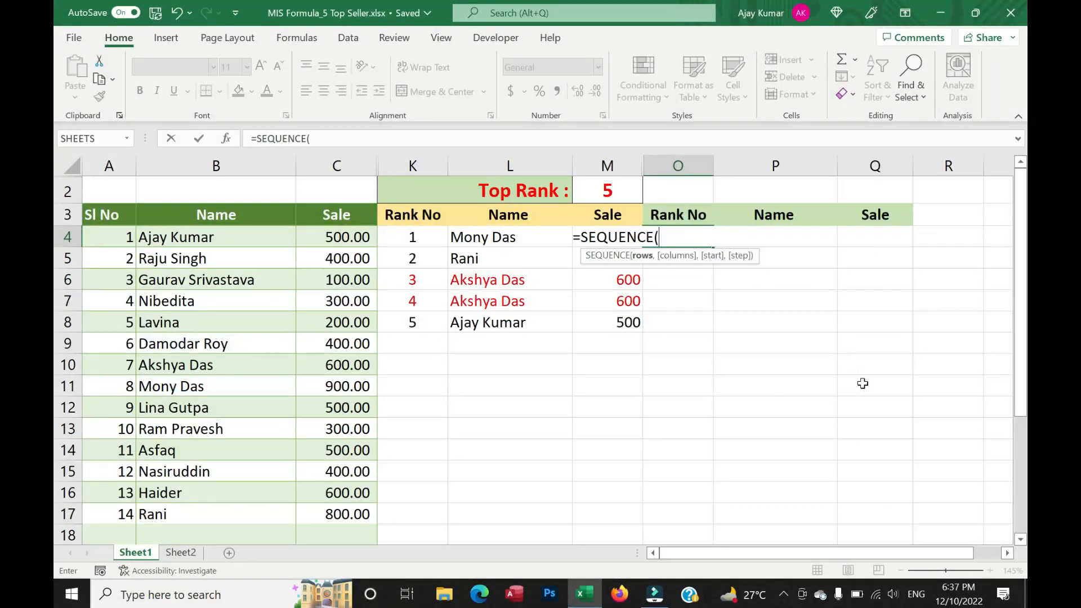
{"action": "left_click", "coordinate": [608, 190]}
{"action": "type", "text": ")"}
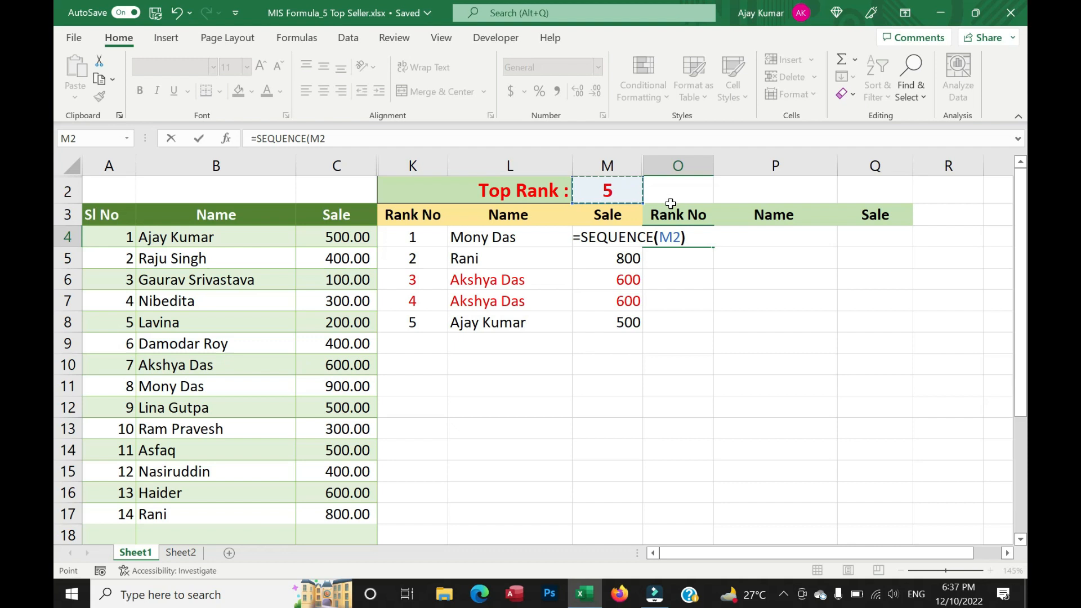
{"action": "key", "text": "Return"}
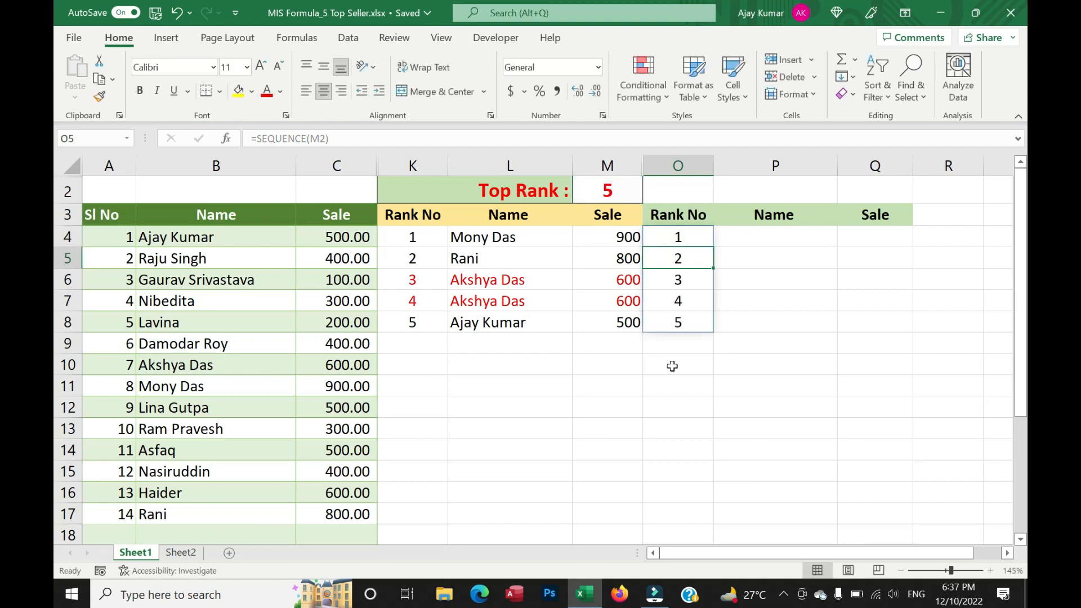
Set the Top Rank value in M2 to 6.
{"action": "left_click_drag", "start_coordinate": [414, 214], "coordinate": [602, 336]}
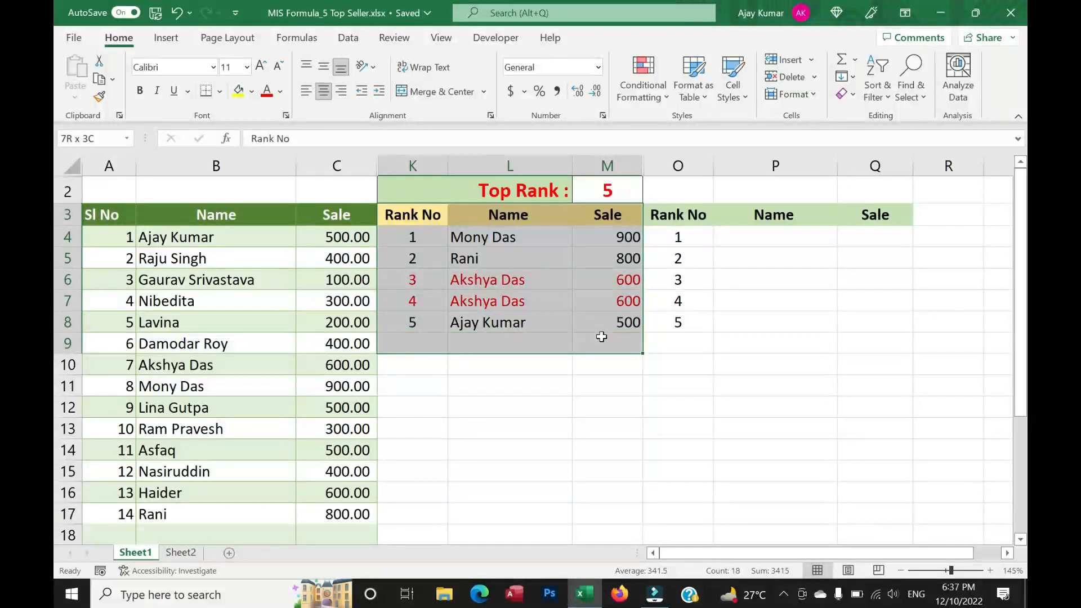
{"action": "left_click", "coordinate": [610, 186]}
{"action": "type", "text": "6"}
{"action": "key", "text": "Return"}
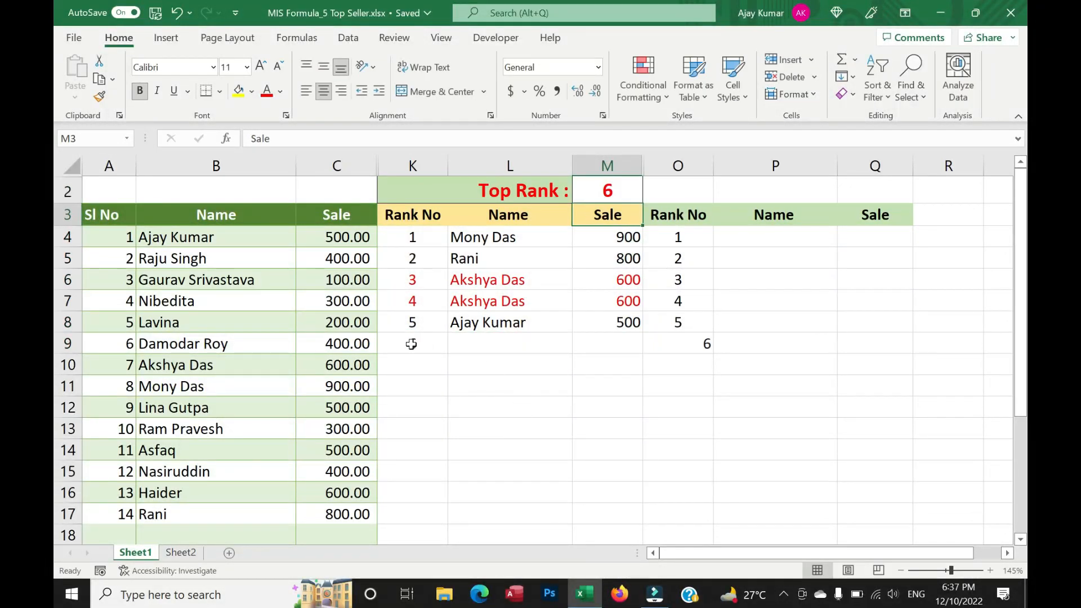
Fill the XLOOKUP and LARGE formulas from L8:M8 down to row 9 for the sixth rank.
{"action": "left_click_drag", "start_coordinate": [483, 344], "coordinate": [596, 340]}
{"action": "left_click", "coordinate": [524, 319]}
{"action": "left_click_drag", "start_coordinate": [523, 319], "coordinate": [648, 346]}
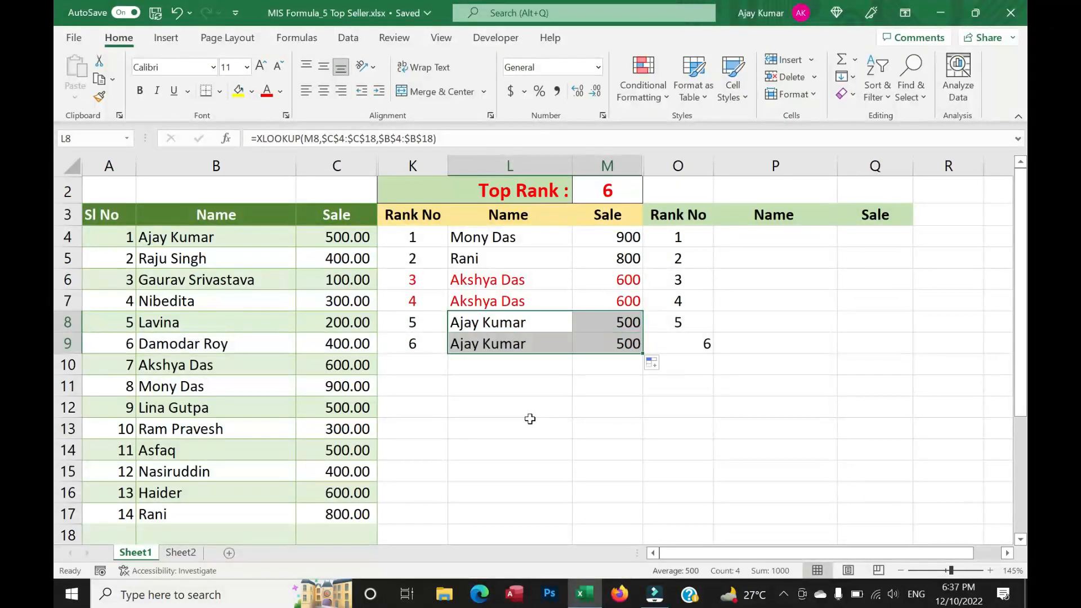
{"action": "left_click", "coordinate": [530, 419]}
{"action": "left_click_drag", "start_coordinate": [507, 278], "coordinate": [527, 342]}
{"action": "left_click_drag", "start_coordinate": [514, 275], "coordinate": [527, 345]}
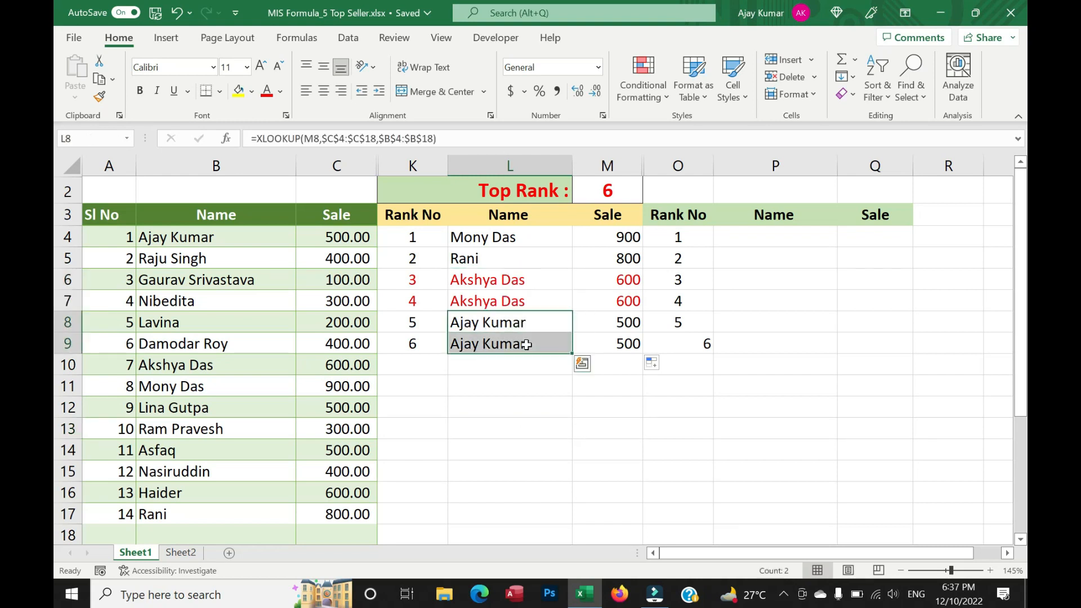
Center-align the second table's rank number cells from O9 down to O12.
{"action": "left_click", "coordinate": [687, 342]}
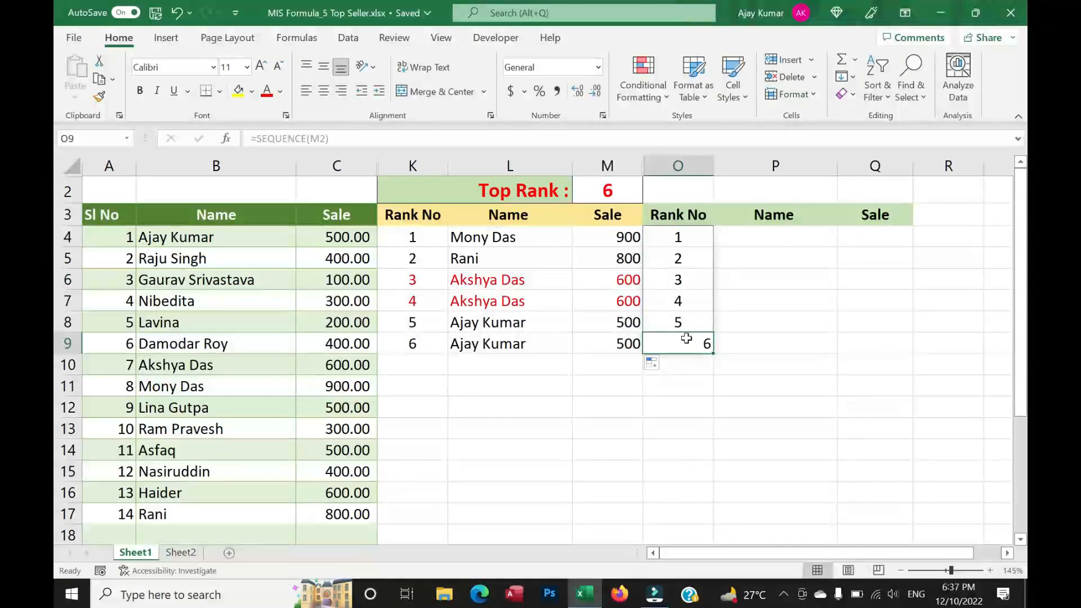
{"action": "left_click_drag", "start_coordinate": [687, 341], "coordinate": [687, 411]}
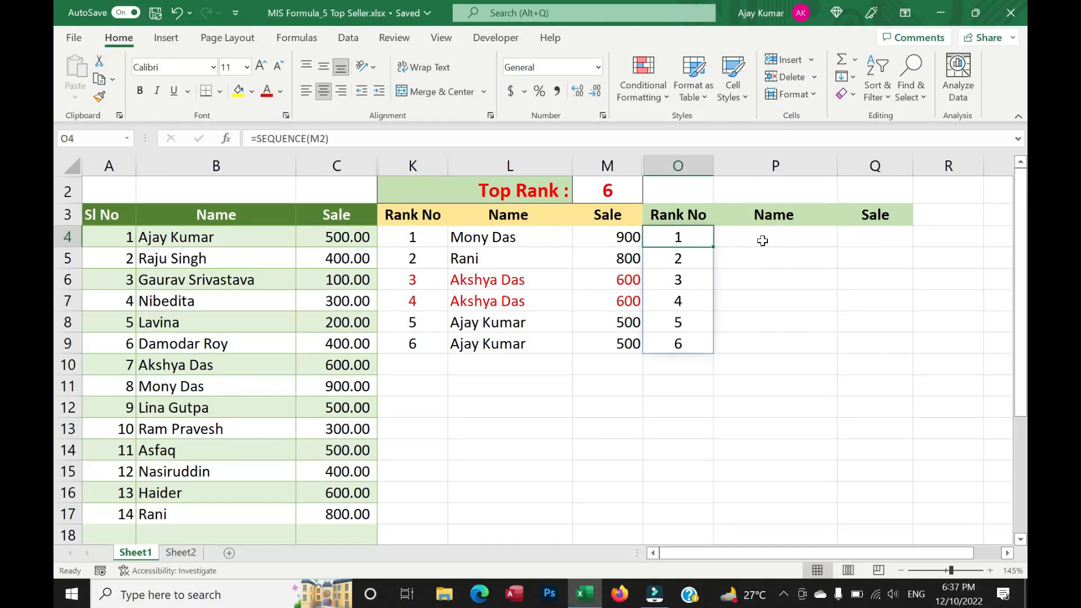
Enter =FILTER(B4:C18,C4:C18>=500) in cell P4 to list the names and sales of at least 500.
{"action": "left_click", "coordinate": [762, 240]}
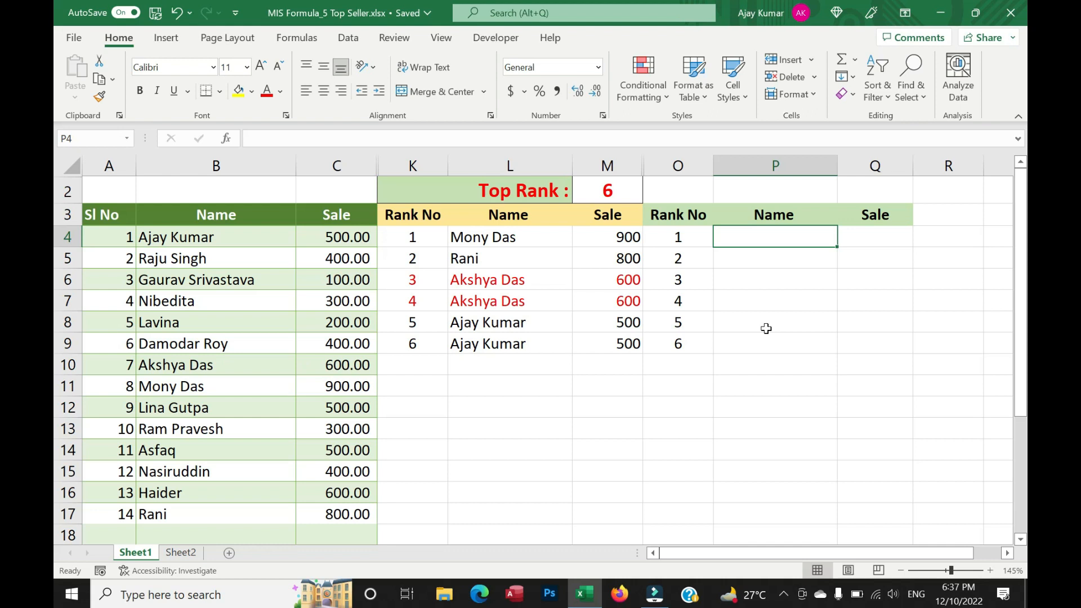
{"action": "type", "text": "=filter"}
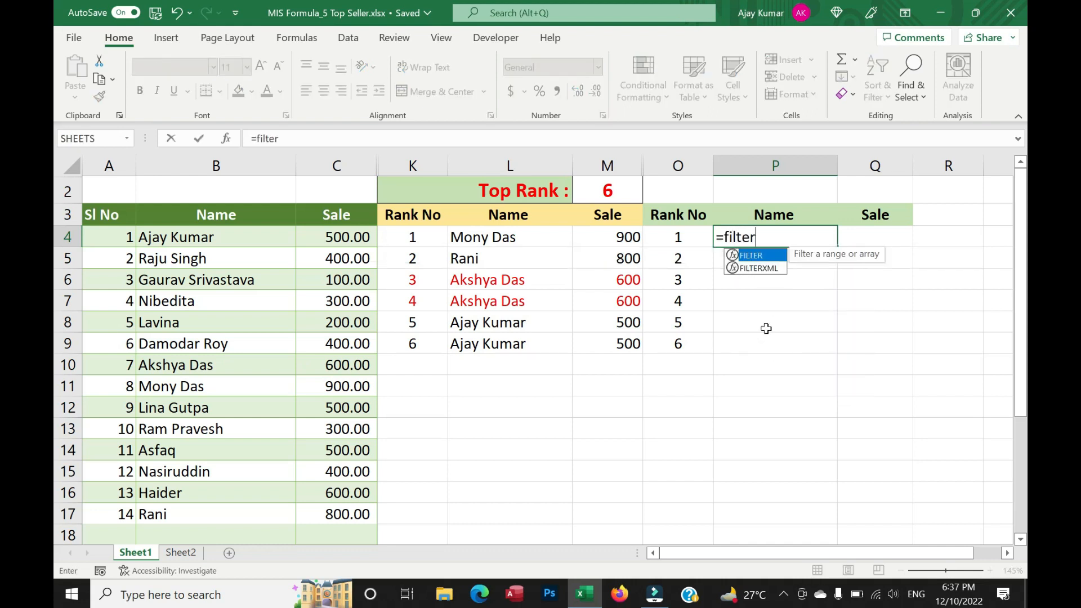
{"action": "type", "text": "("}
{"action": "left_click_drag", "start_coordinate": [144, 237], "coordinate": [338, 535]}
{"action": "type", "text": ","}
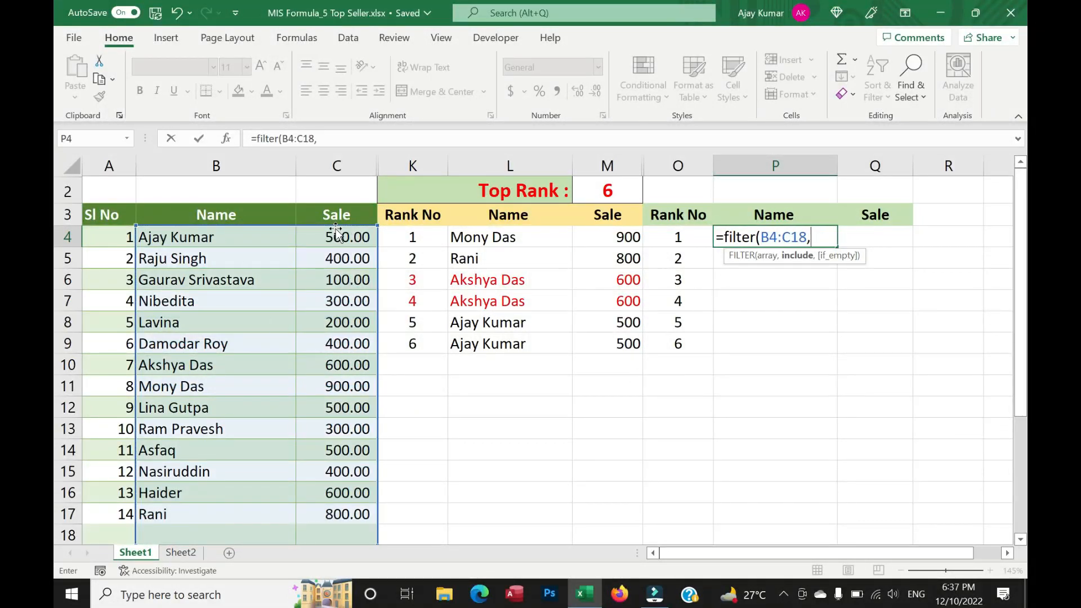
{"action": "left_click_drag", "start_coordinate": [345, 237], "coordinate": [340, 532]}
{"action": "type", "text": "="}
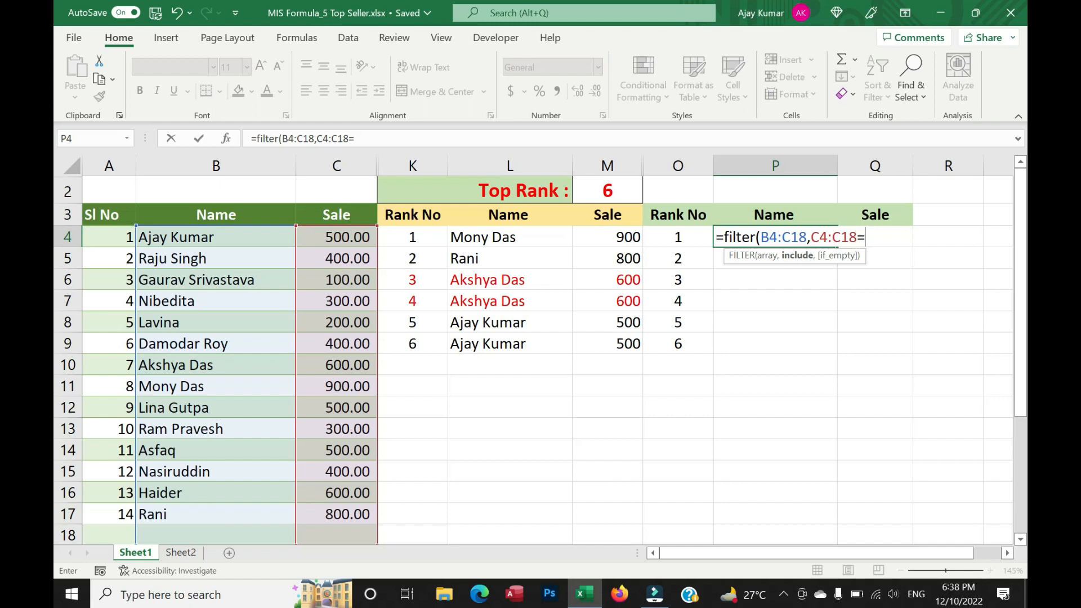
{"action": "key", "text": "BackSpace"}
{"action": "type", "text": ">=500"}
{"action": "key", "text": "Return"}
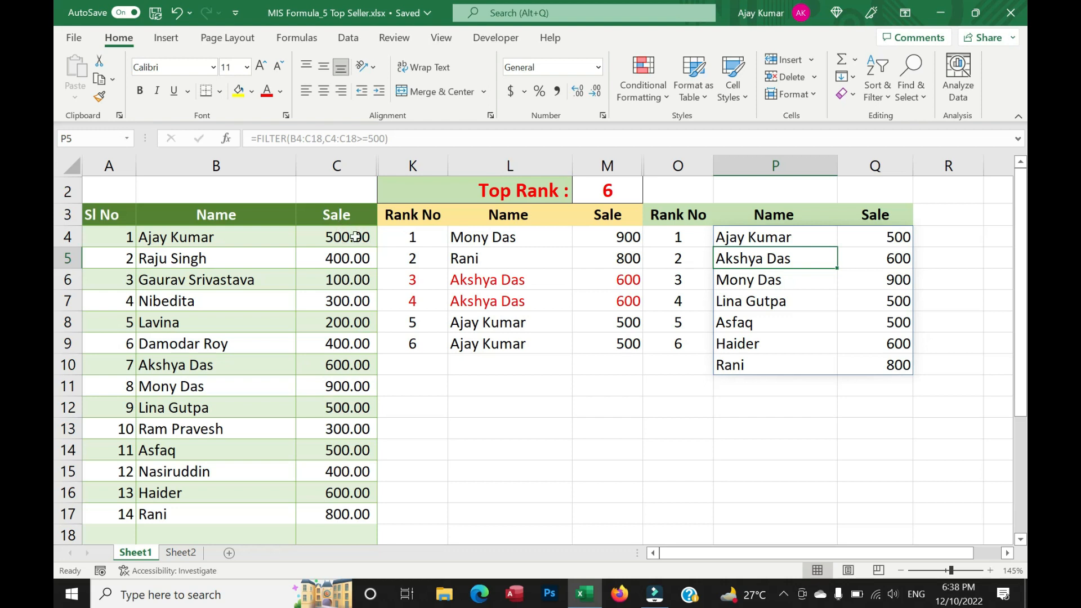
Enter =LARGE(C4:C18,5) in the empty cell M12 to calculate the fifth-largest sale as a cutoff.
{"action": "left_click_drag", "start_coordinate": [348, 236], "coordinate": [358, 519]}
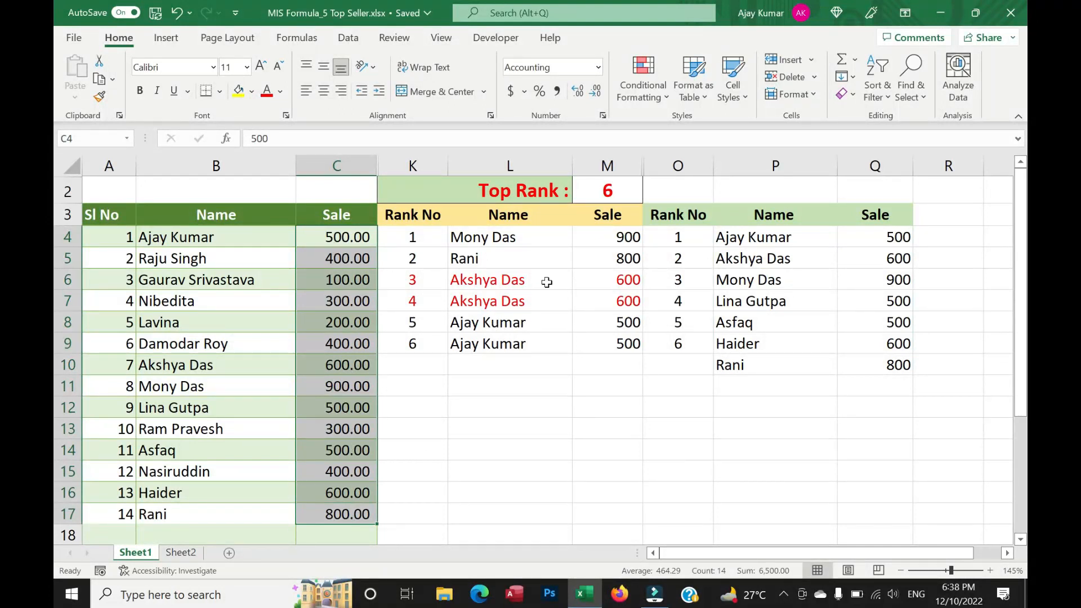
{"action": "left_click", "coordinate": [632, 322]}
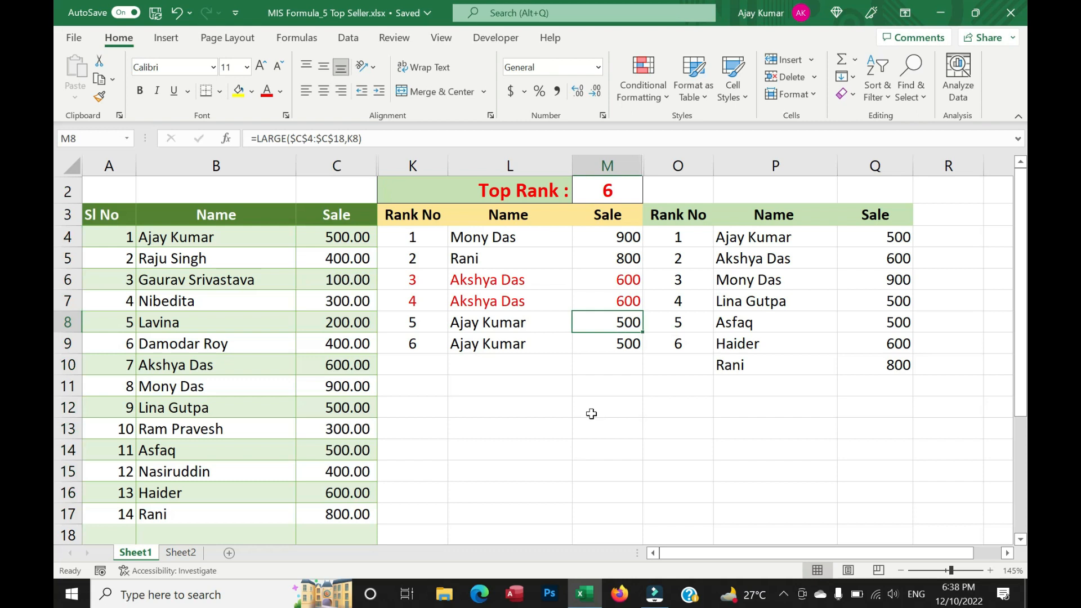
{"action": "left_click", "coordinate": [618, 406]}
{"action": "type", "text": "=large"}
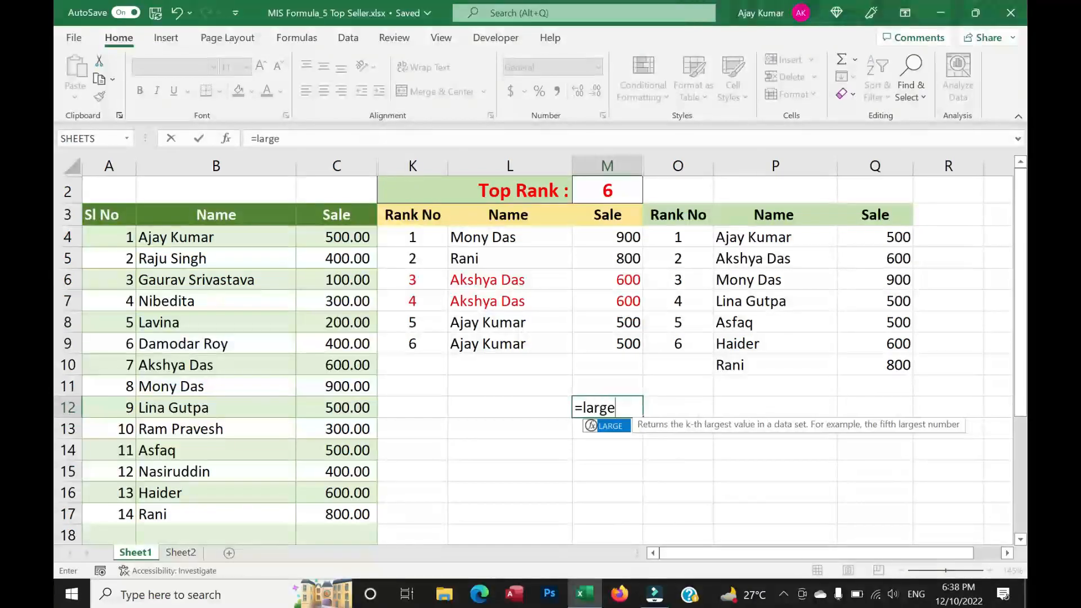
{"action": "type", "text": "("}
{"action": "left_click_drag", "start_coordinate": [344, 239], "coordinate": [336, 536]}
{"action": "type", "text": ",5"}
{"action": "key", "text": "Return"}
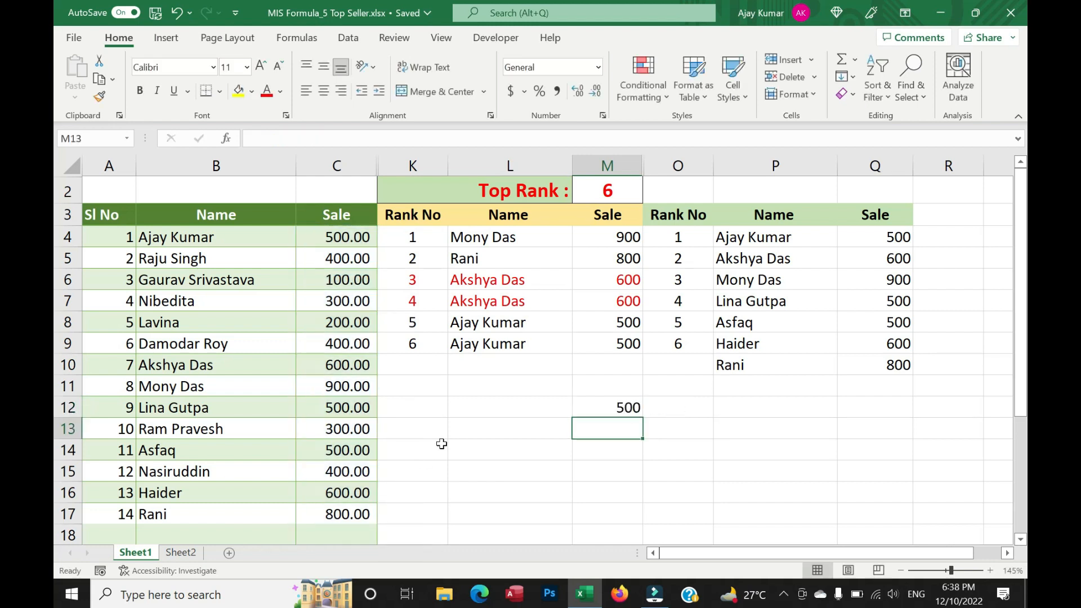
Replace the fixed rank 5 in M12's LARGE formula with a reference to the Top Rank cell M2.
{"action": "left_click", "coordinate": [627, 408]}
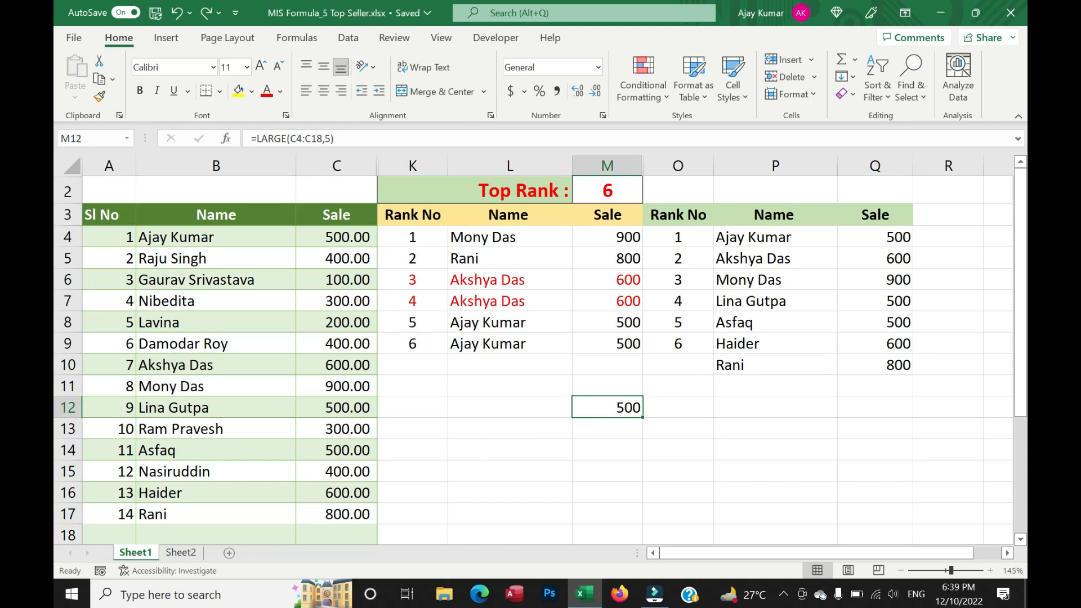
{"action": "key", "text": "F2"}
{"action": "double_click", "coordinate": [327, 138]}
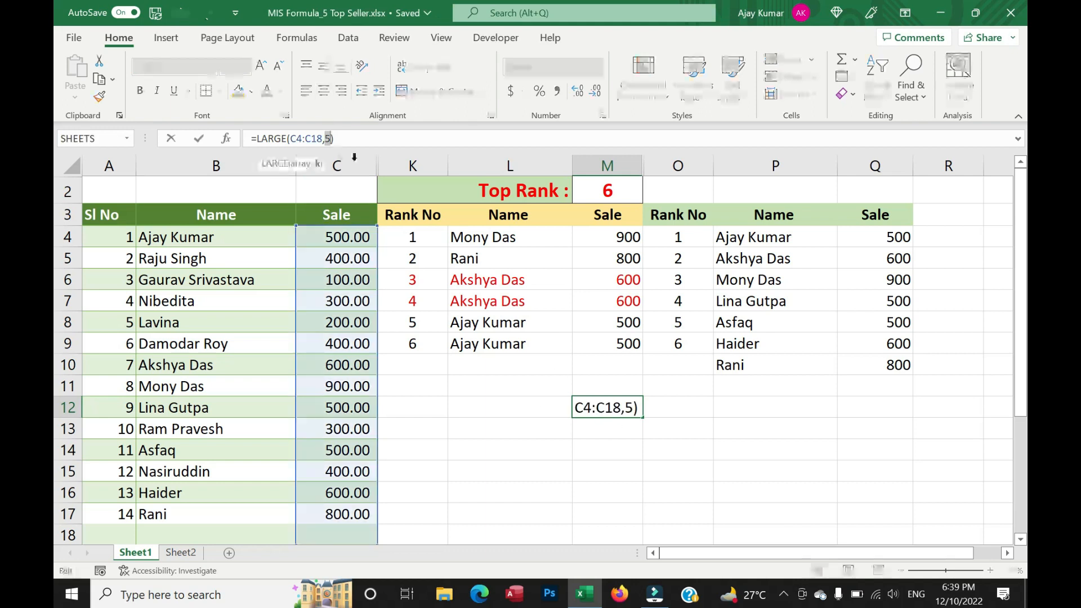
{"action": "left_click", "coordinate": [609, 190]}
{"action": "key", "text": "Return"}
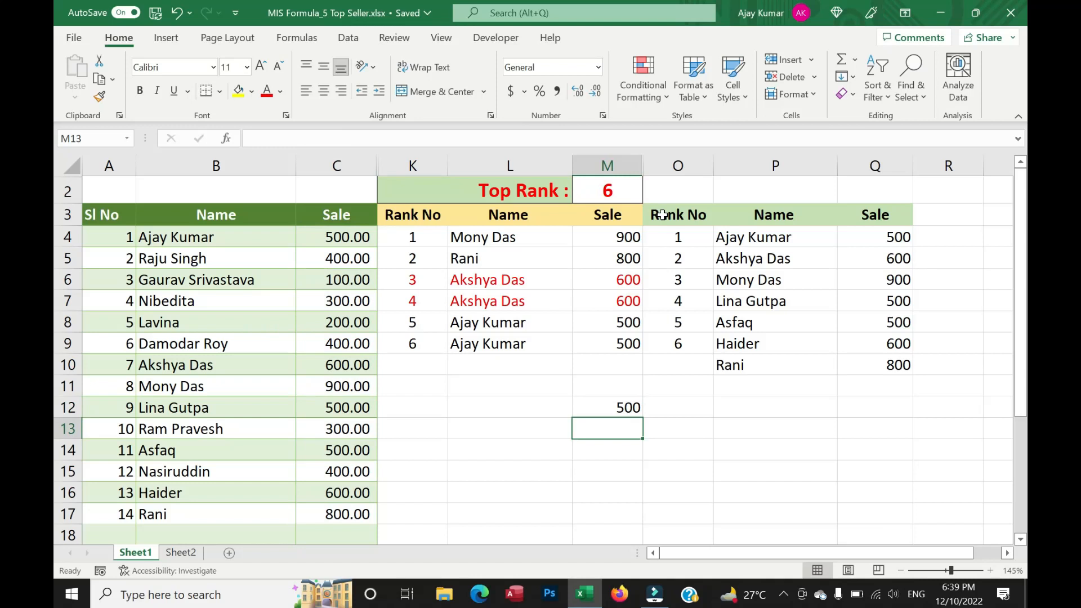
Test the ranking tables by setting Top Rank in M2 to 4, 3, 2 and 1 in turn.
{"action": "left_click", "coordinate": [615, 195]}
{"action": "type", "text": "4"}
{"action": "key", "text": "Return"}
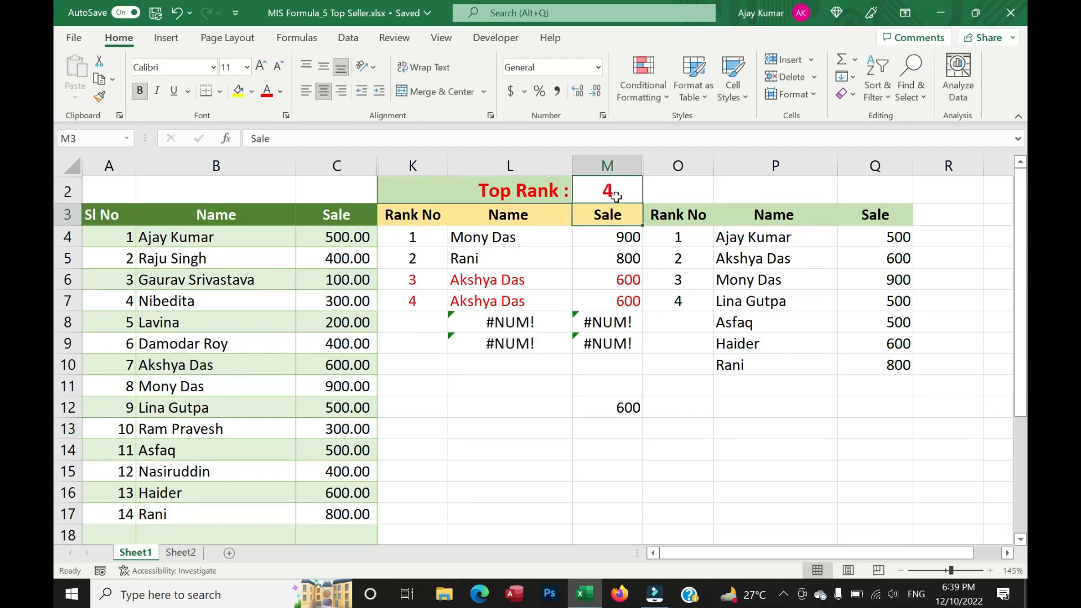
{"action": "left_click", "coordinate": [616, 196]}
{"action": "type", "text": "3"}
{"action": "key", "text": "Return"}
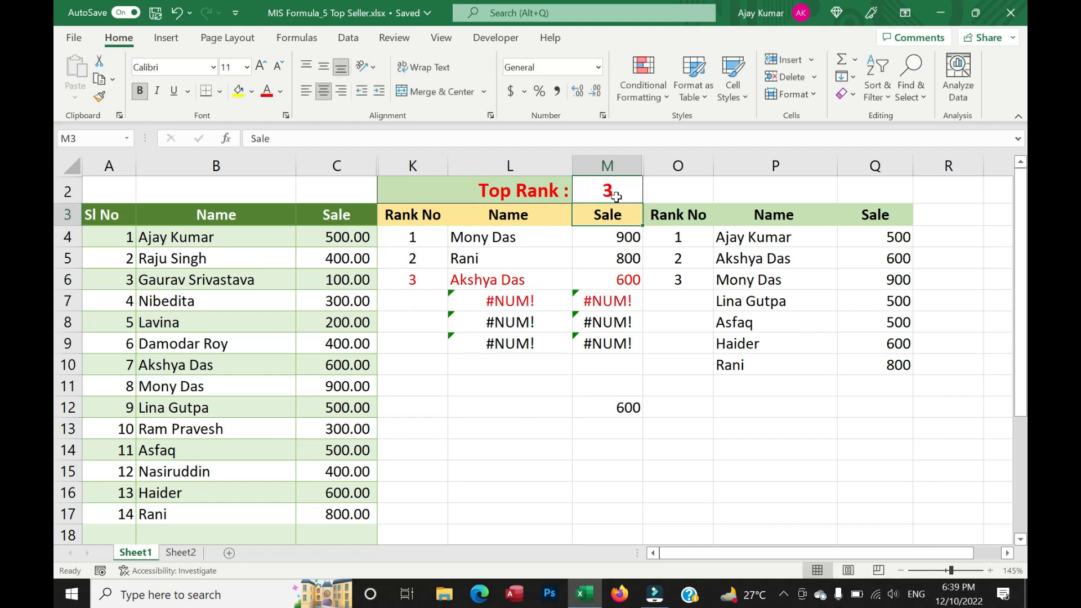
{"action": "left_click", "coordinate": [616, 196]}
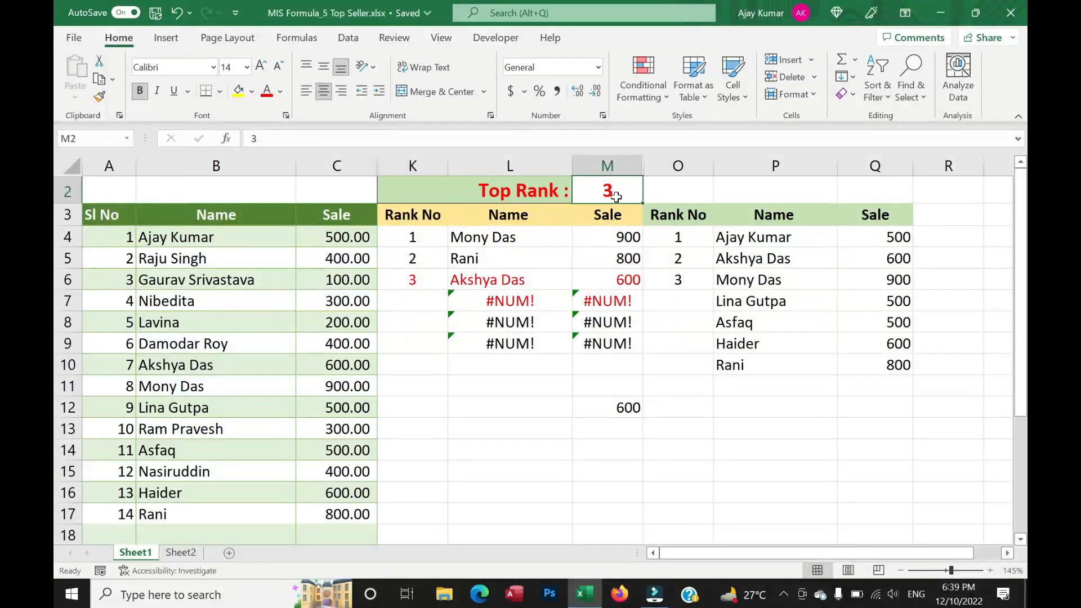
{"action": "type", "text": "2"}
{"action": "key", "text": "Return"}
{"action": "left_click", "coordinate": [616, 196]}
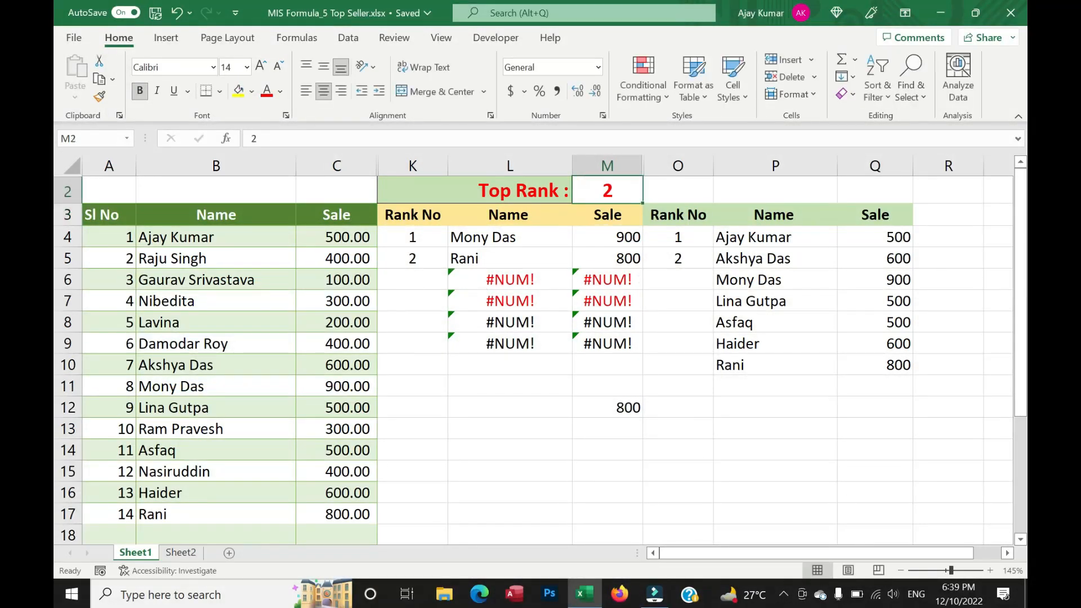
{"action": "type", "text": "1"}
{"action": "key", "text": "Return"}
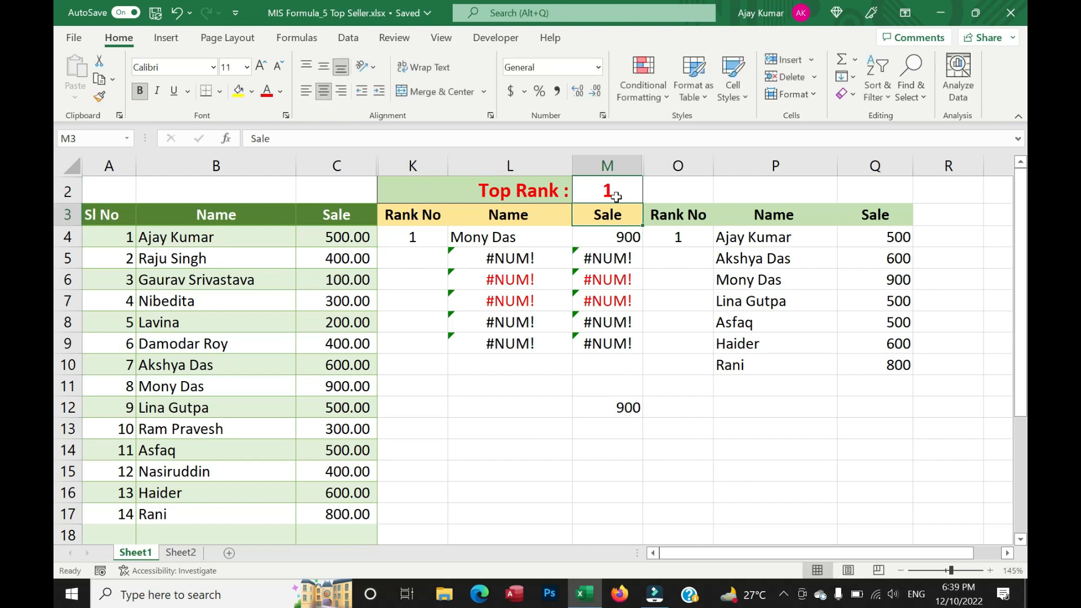
{"action": "left_click", "coordinate": [609, 410]}
{"action": "type", "text": "5"}
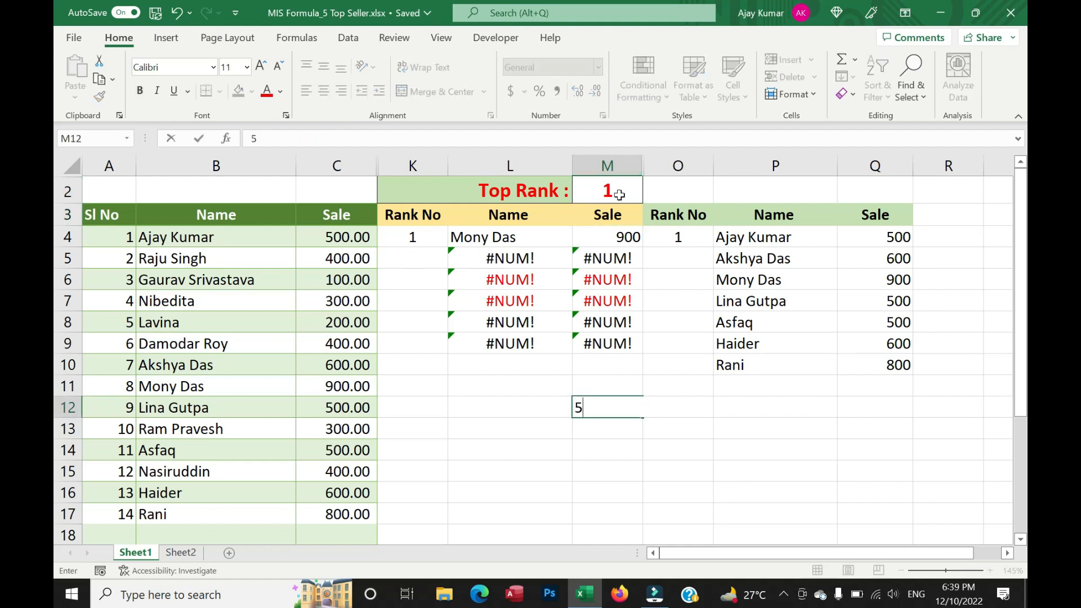
{"action": "key", "text": "Escape"}
Set Top Rank in M2 to 5.
{"action": "left_click", "coordinate": [618, 194]}
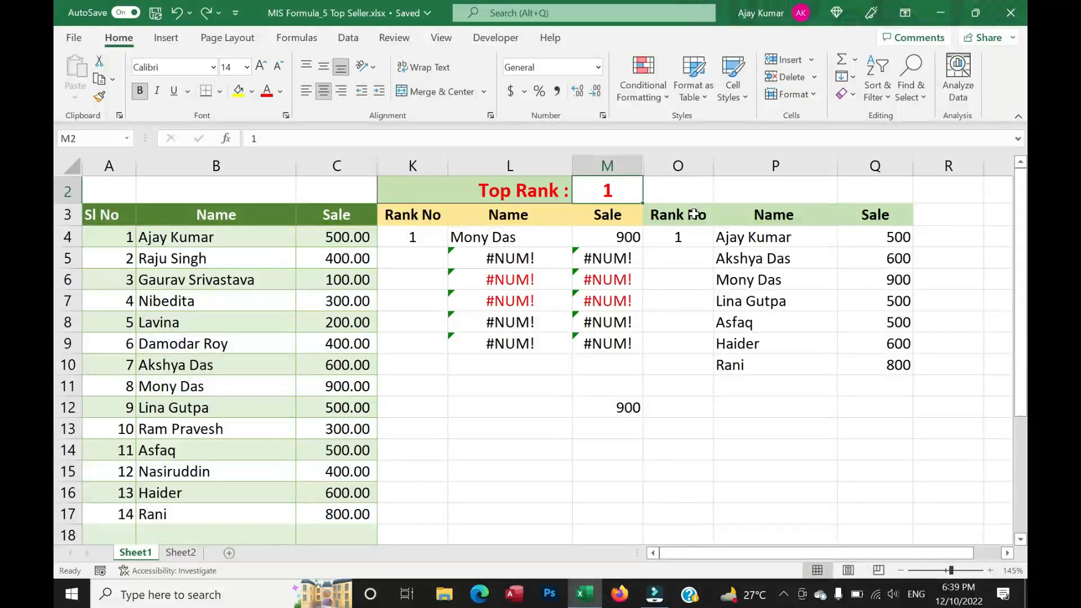
{"action": "type", "text": "5"}
{"action": "key", "text": "Return"}
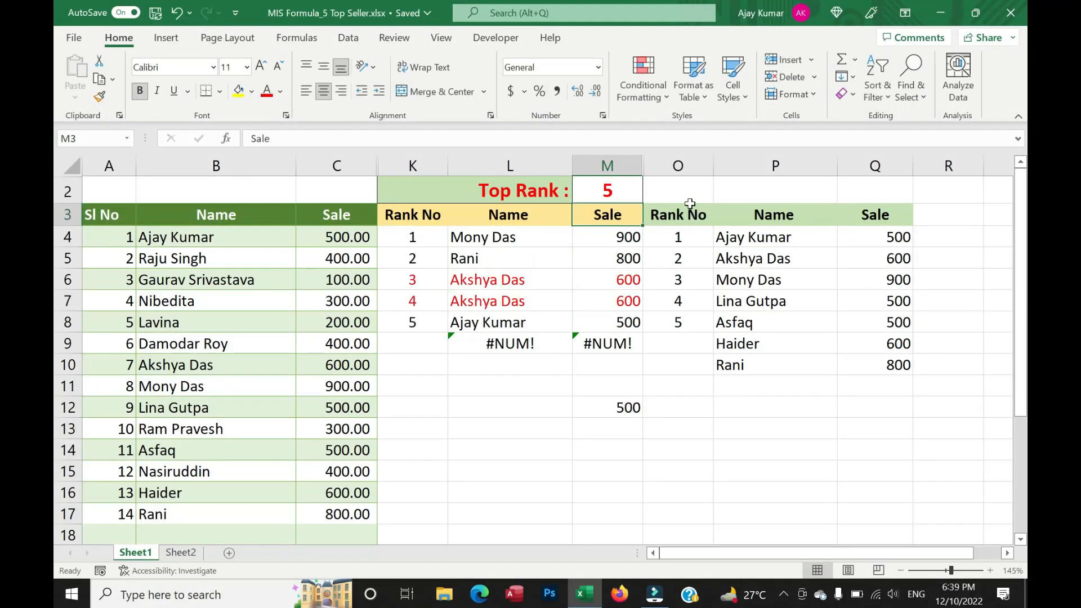
Cut the expression LARGE(C4:C18,M2) out of helper cell M12, leaving the cell empty.
{"action": "left_click", "coordinate": [623, 413]}
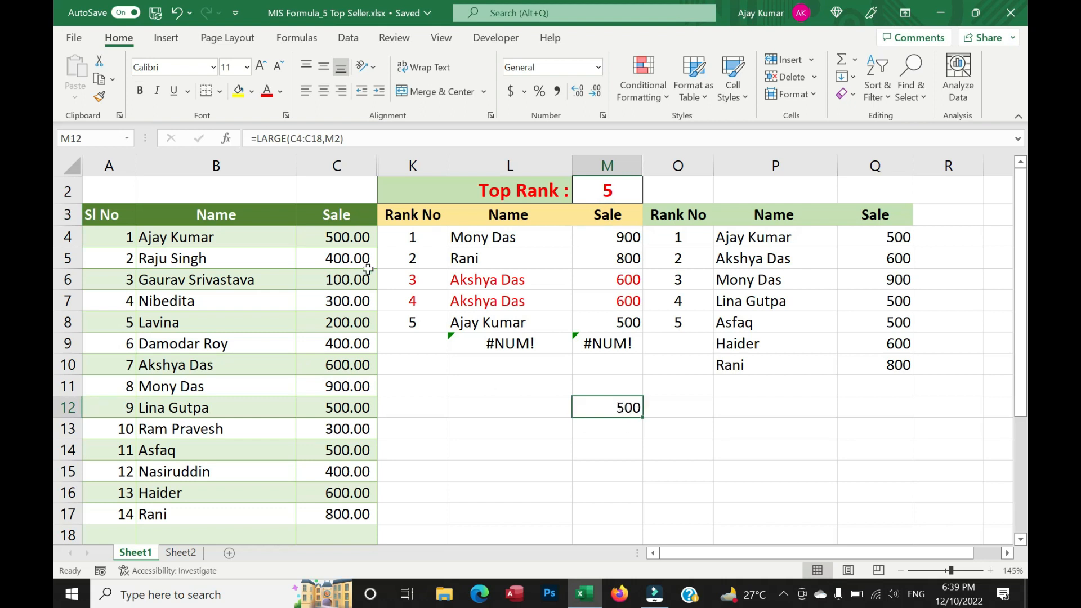
{"action": "key", "text": "F2"}
{"action": "left_click_drag", "start_coordinate": [251, 139], "coordinate": [257, 139]}
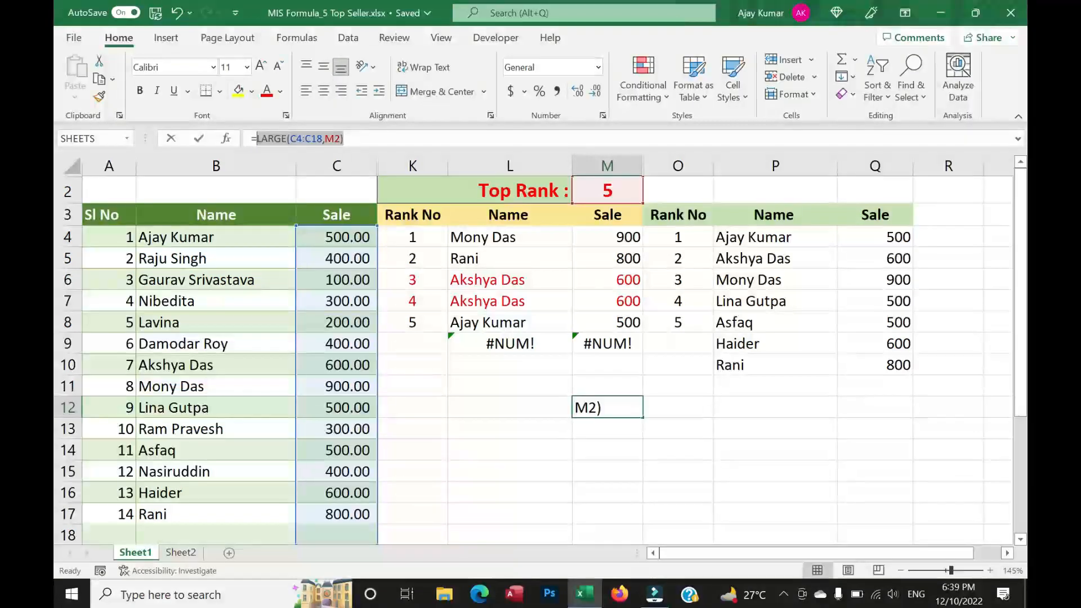
{"action": "key", "text": "BackSpace"}
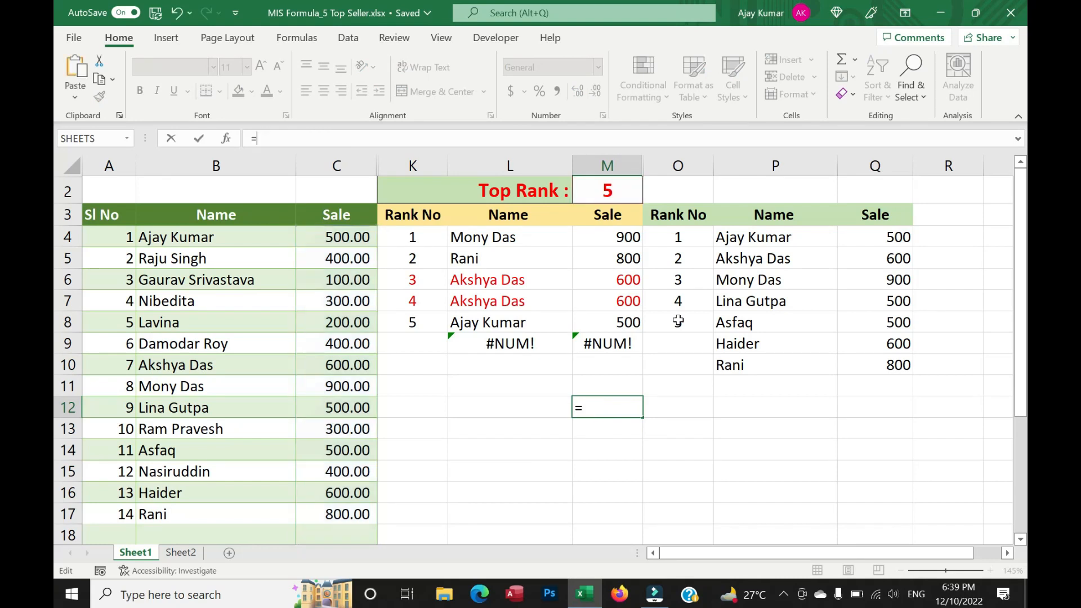
{"action": "key", "text": "Escape"}
Replace the fixed 500 in P4's FILTER formula with LARGE(C4:C18,M2) so the cutoff follows Top Rank.
{"action": "left_click", "coordinate": [723, 383]}
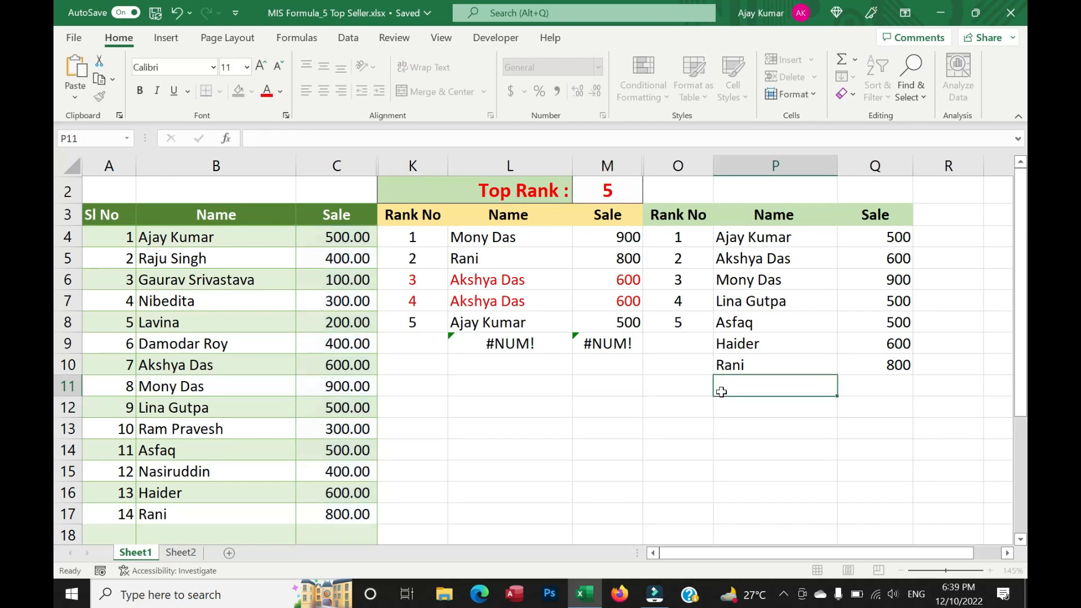
{"action": "left_click", "coordinate": [742, 241]}
{"action": "left_click_drag", "start_coordinate": [368, 138], "coordinate": [379, 138]}
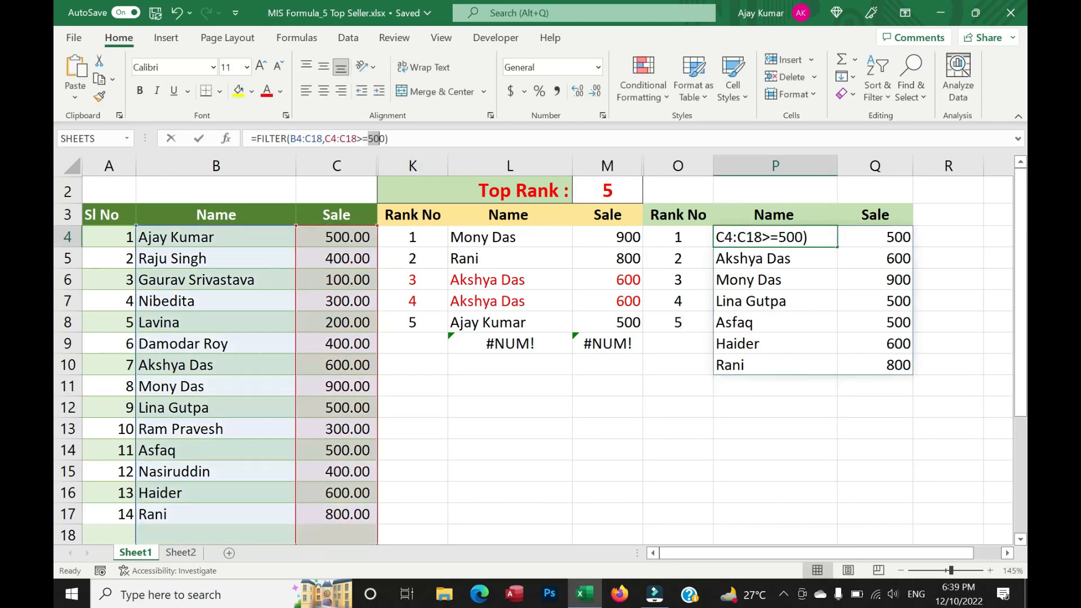
{"action": "type", "text": "LARGE(C4:C18,M2)"}
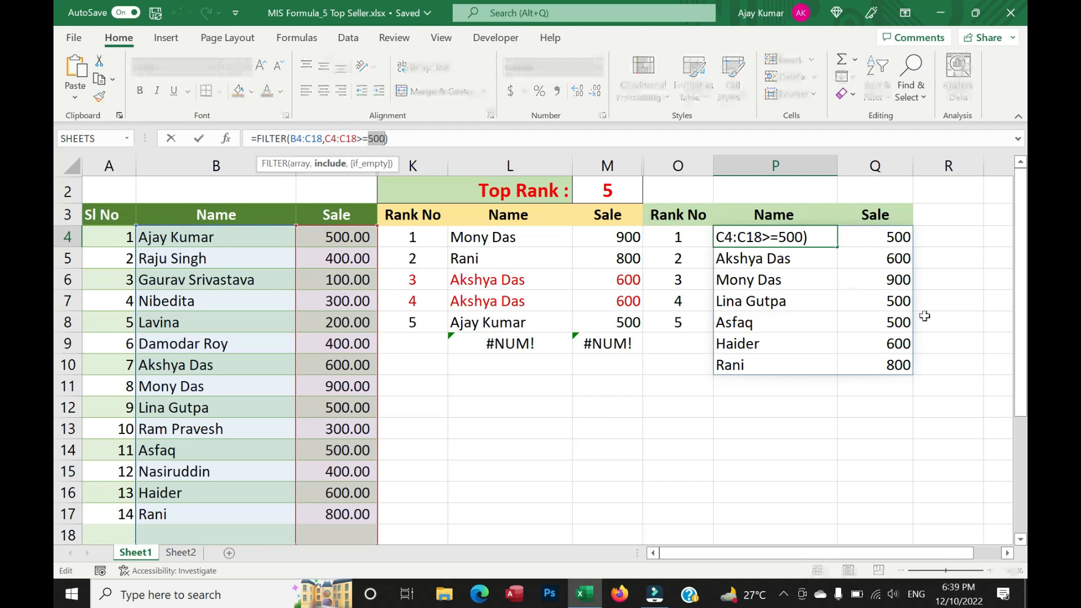
{"action": "key", "text": "Return"}
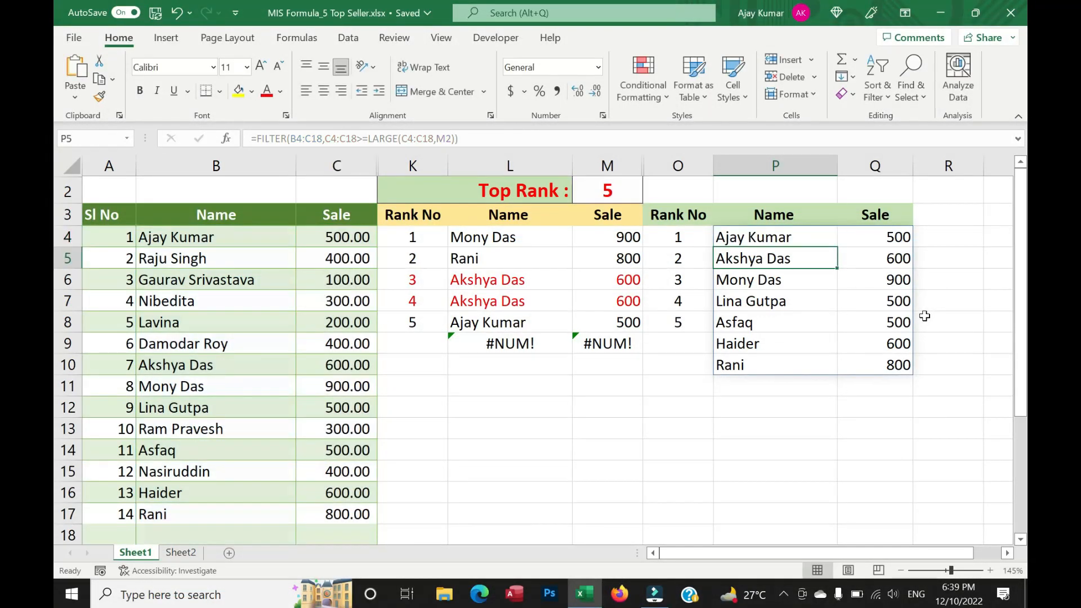
Wrap P4's FILTER formula in SORT, with sort index 2 and order -1, to rank sales in descending order.
{"action": "left_click", "coordinate": [891, 282]}
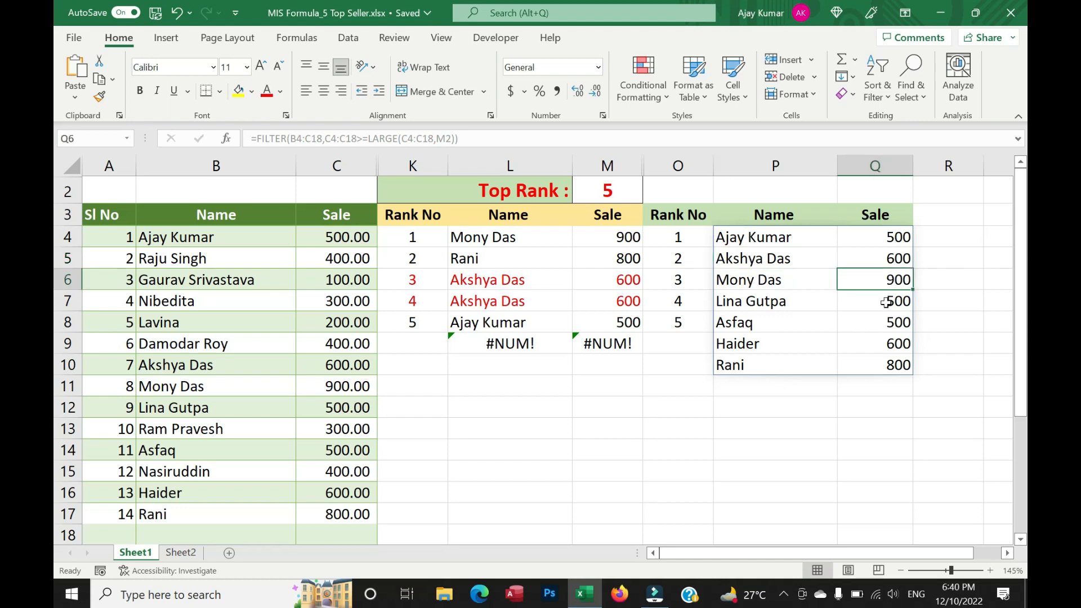
{"action": "left_click", "coordinate": [885, 233]}
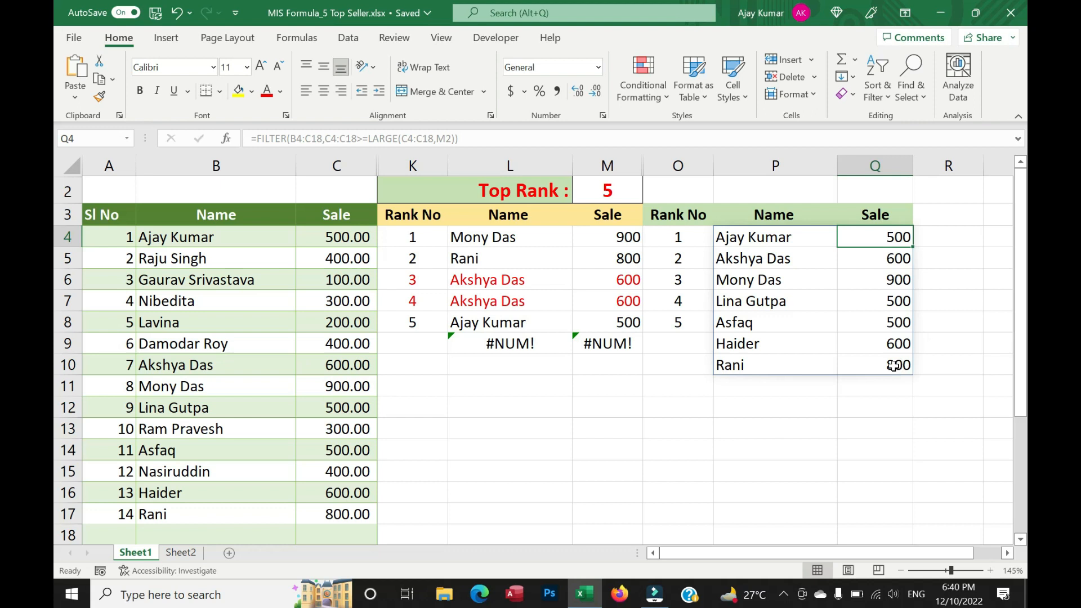
{"action": "left_click", "coordinate": [756, 239]}
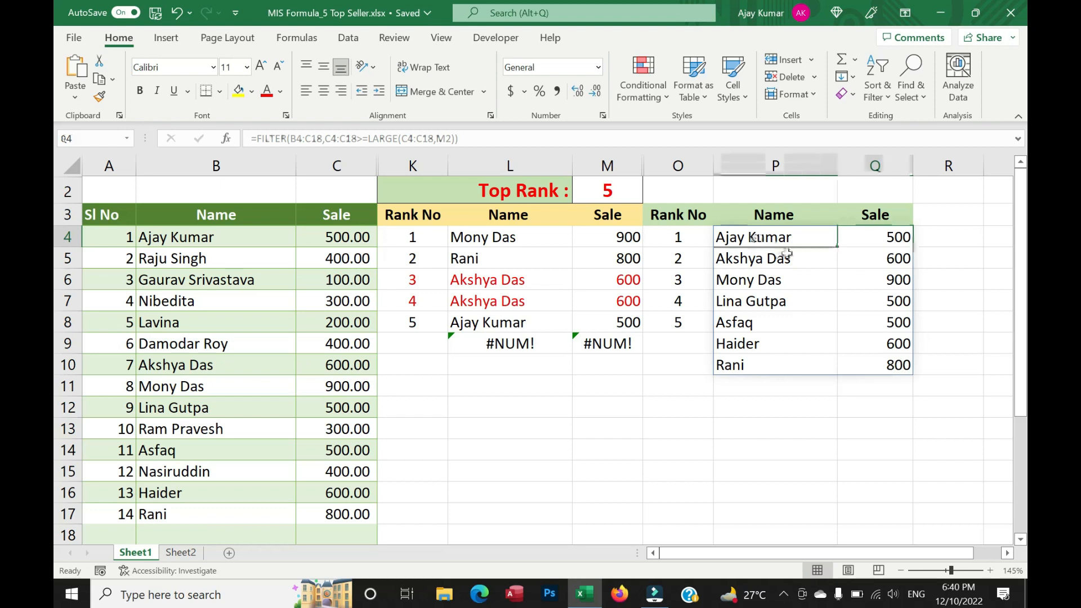
{"action": "left_click", "coordinate": [254, 139]}
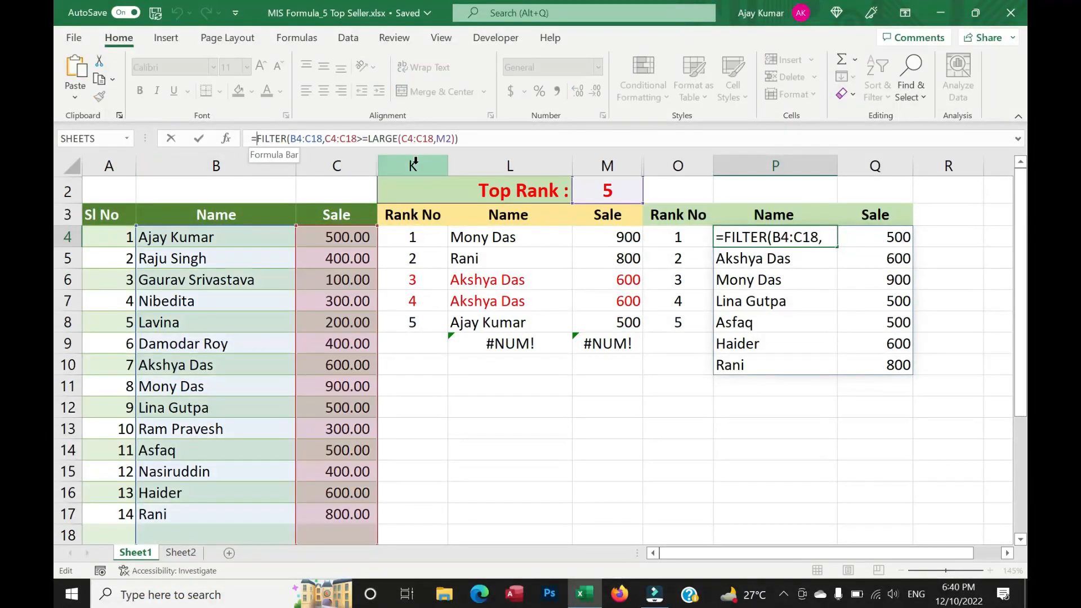
{"action": "type", "text": "Sort("}
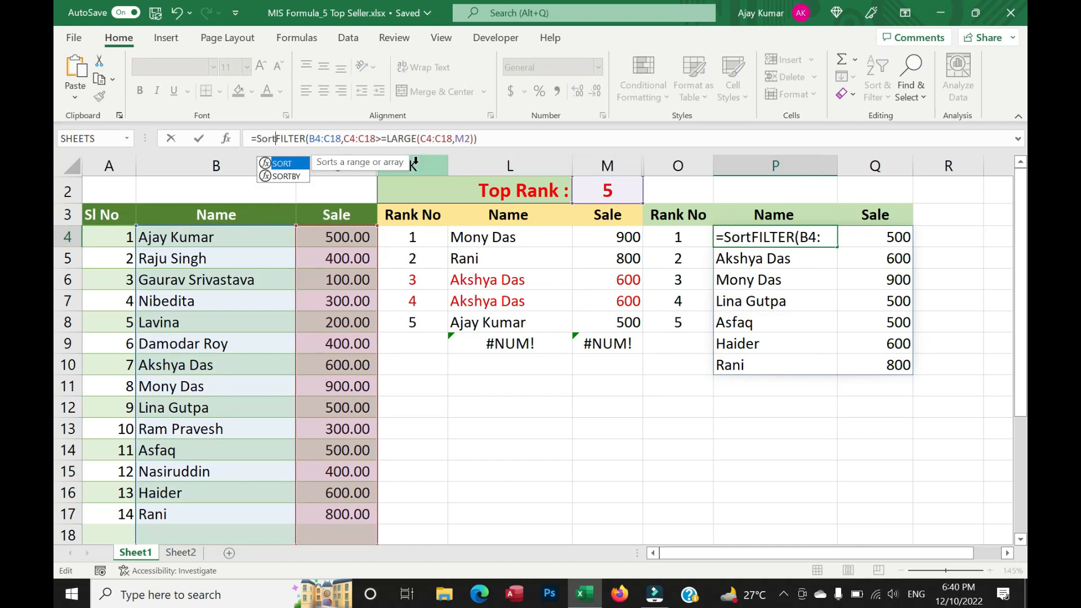
{"action": "left_click", "coordinate": [482, 139]}
{"action": "type", "text": ",2"}
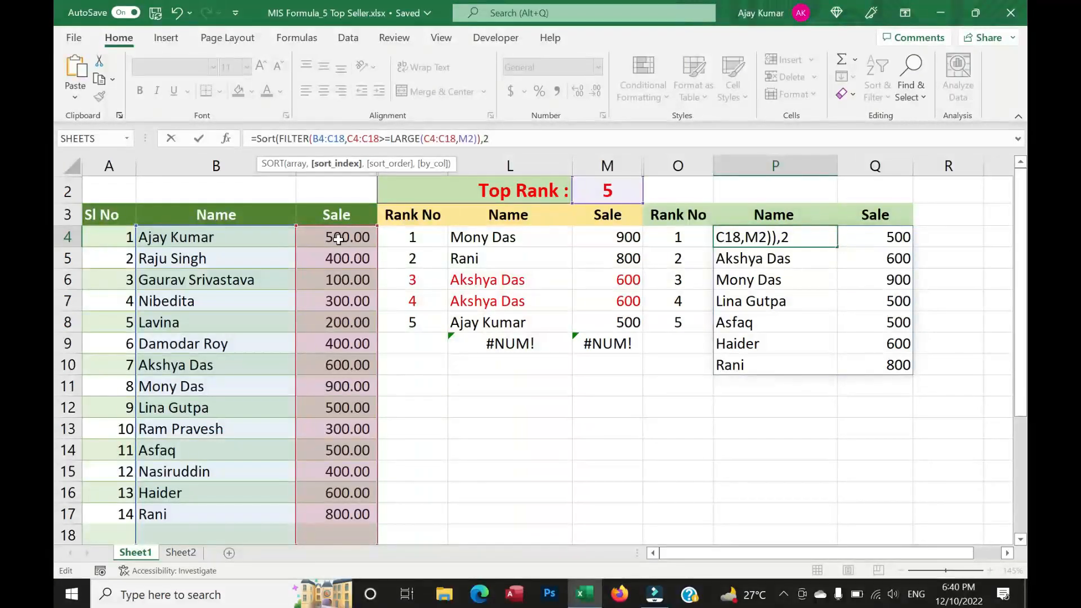
{"action": "type", "text": ","}
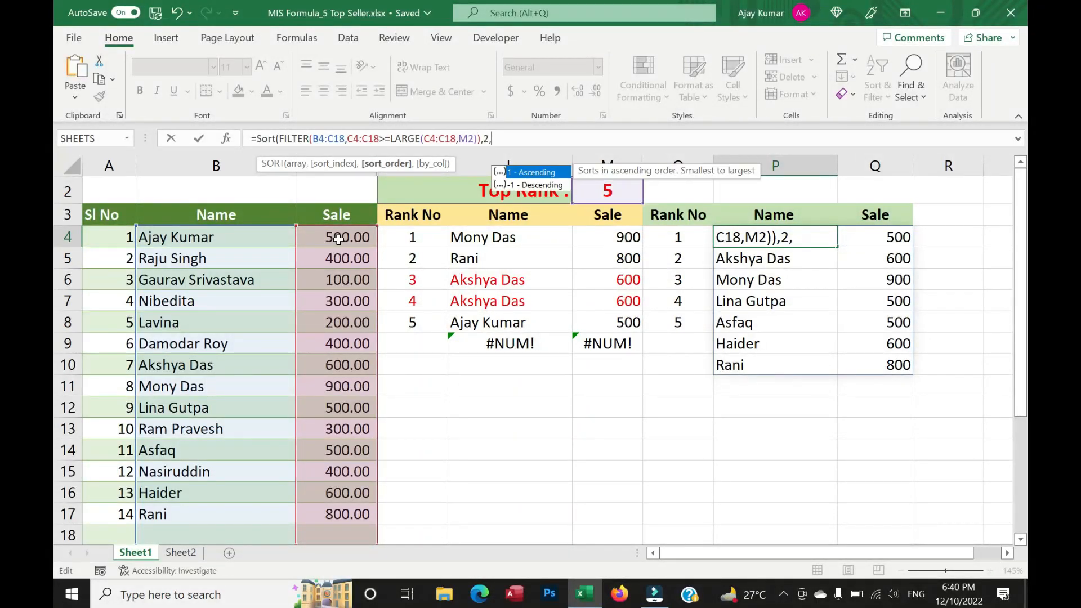
{"action": "key", "text": "Down"}
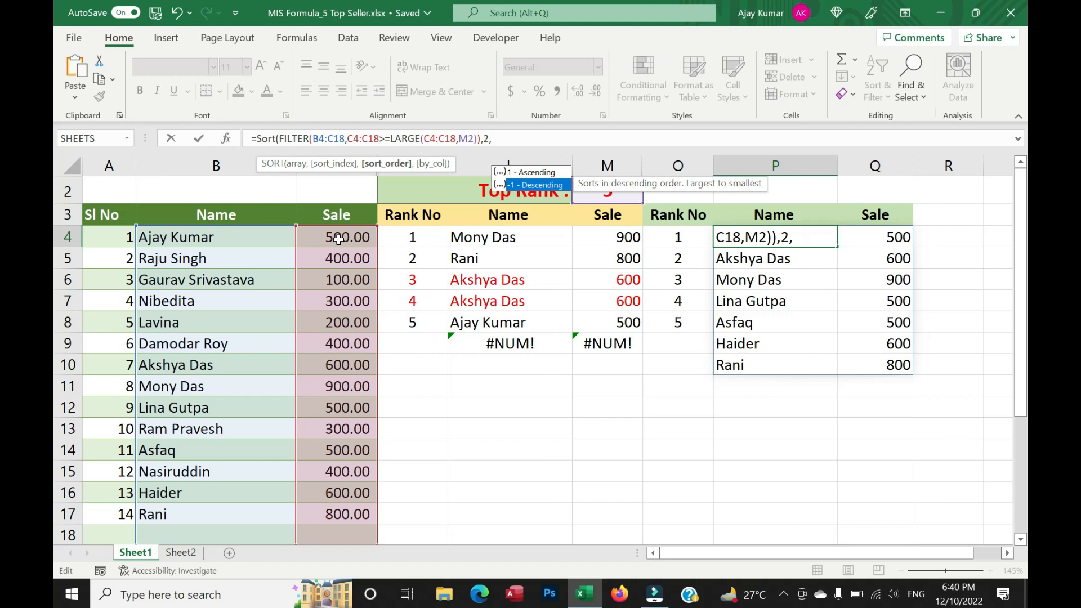
{"action": "type", "text": "-1)"}
{"action": "key", "text": "Return"}
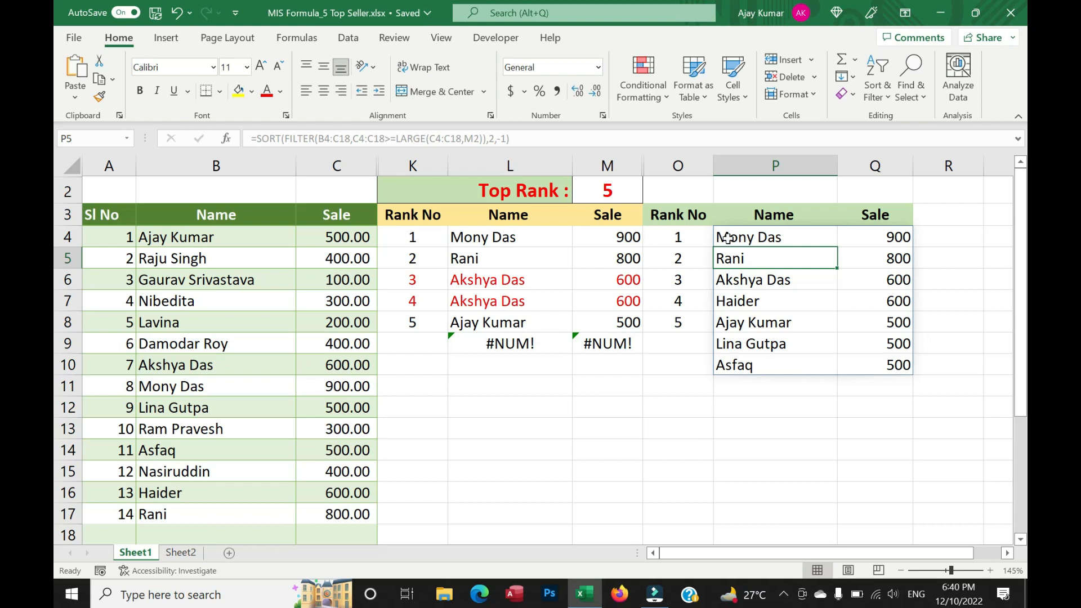
Set Top Rank in M2 to 7 and compare the second table's rank numbers with its sorted names and sales.
{"action": "left_click_drag", "start_coordinate": [736, 235], "coordinate": [758, 372]}
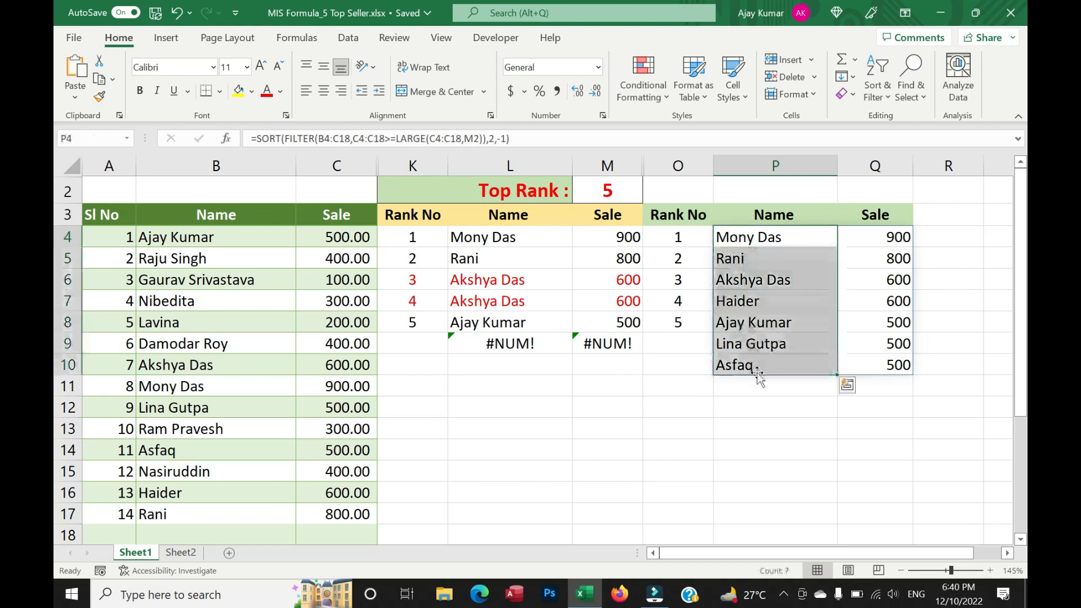
{"action": "left_click", "coordinate": [770, 304]}
{"action": "left_click_drag", "start_coordinate": [695, 240], "coordinate": [697, 322]}
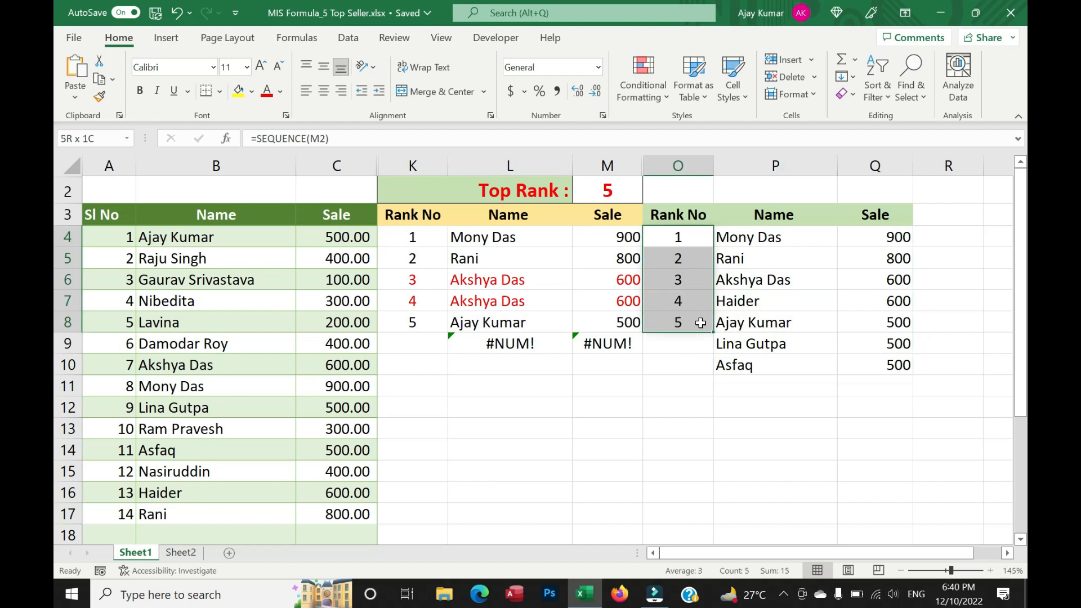
{"action": "left_click", "coordinate": [623, 186]}
{"action": "type", "text": "7"}
{"action": "key", "text": "Return"}
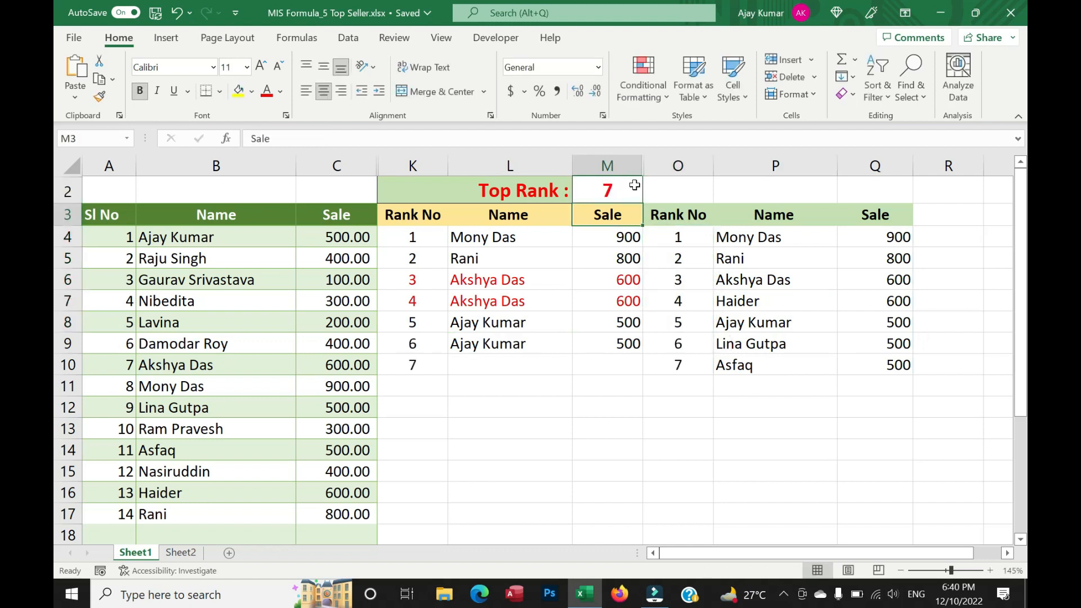
{"action": "left_click_drag", "start_coordinate": [684, 239], "coordinate": [879, 372]}
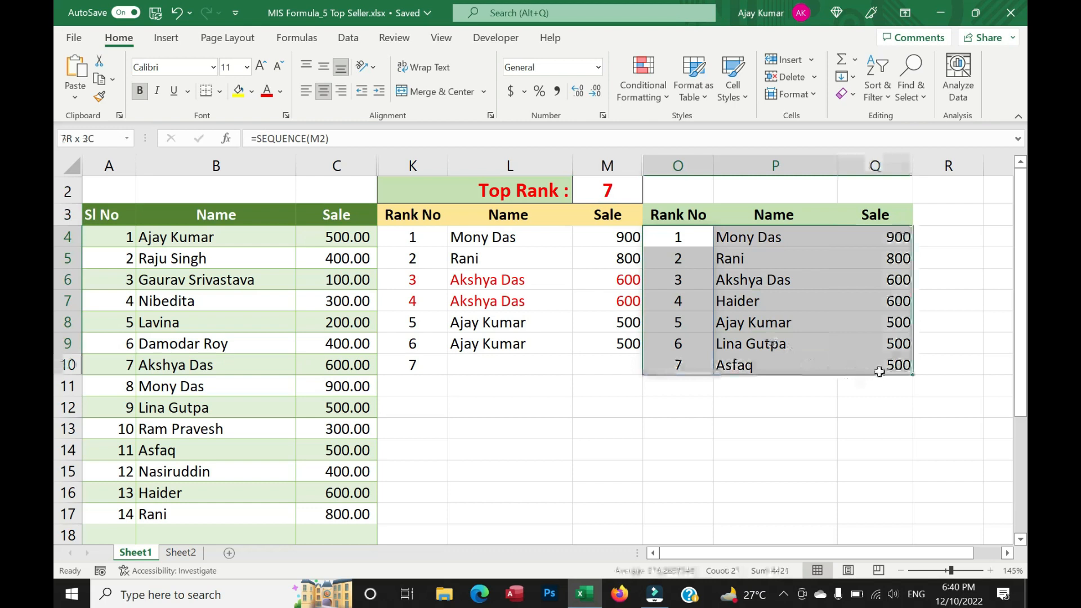
{"action": "left_click", "coordinate": [756, 402]}
Return Top Rank in M2 to 5.
{"action": "left_click", "coordinate": [618, 191]}
{"action": "type", "text": "5"}
{"action": "key", "text": "Return"}
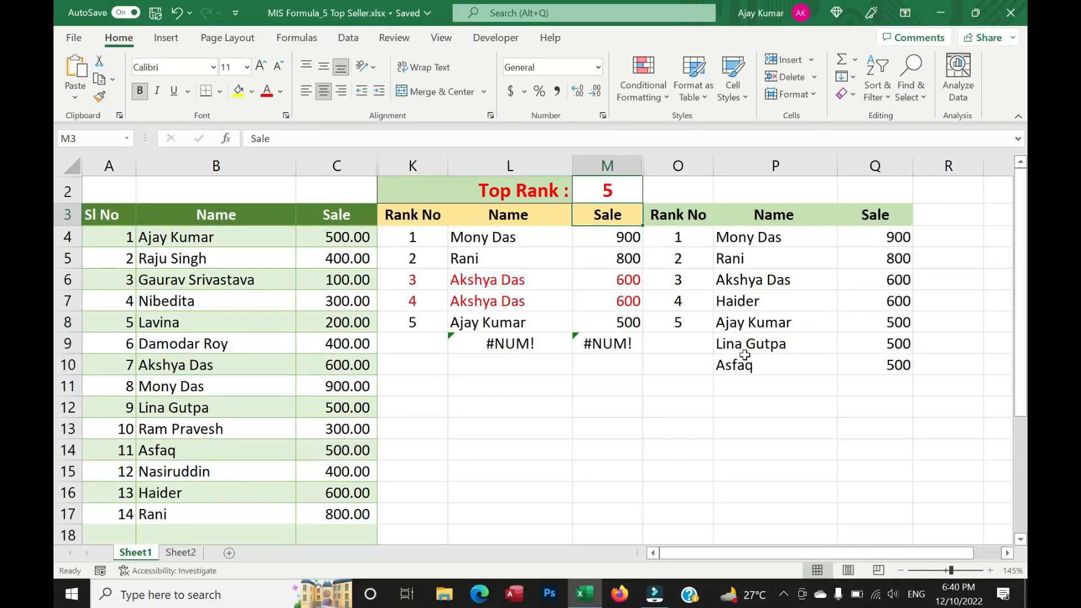
Examine the tied sales in rows 8 to 10 of the second table against its Rank No column.
{"action": "left_click_drag", "start_coordinate": [726, 343], "coordinate": [861, 365]}
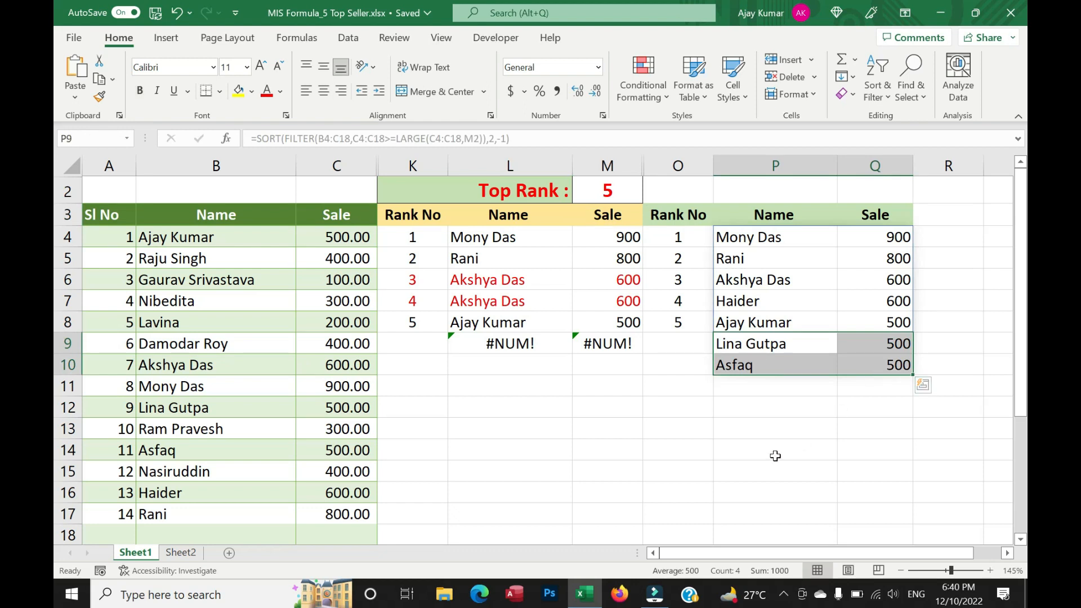
{"action": "left_click", "coordinate": [899, 322]}
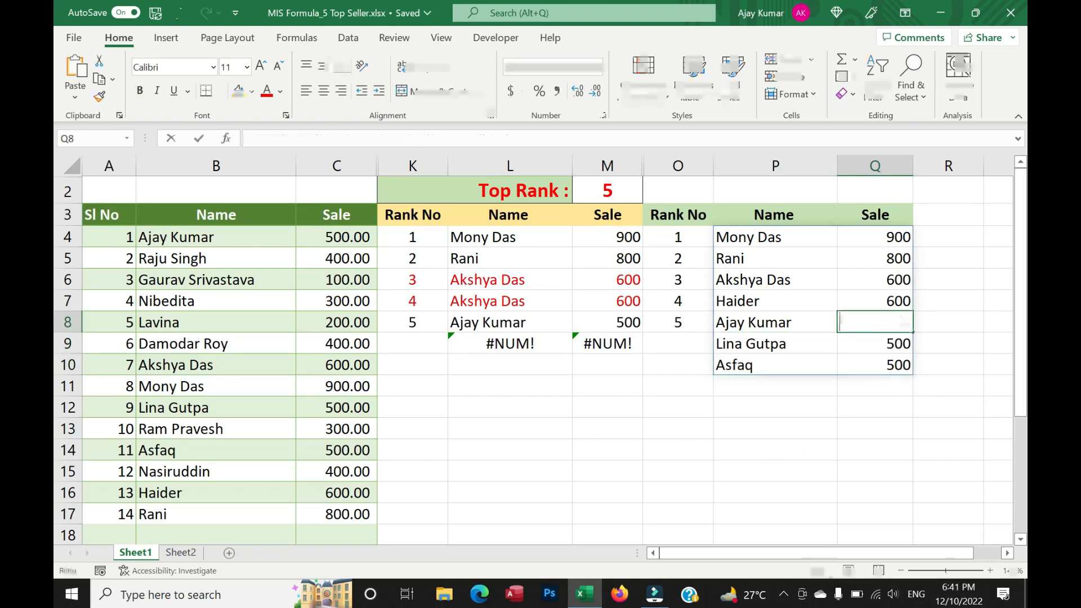
{"action": "left_click", "coordinate": [903, 363], "text": "shift"}
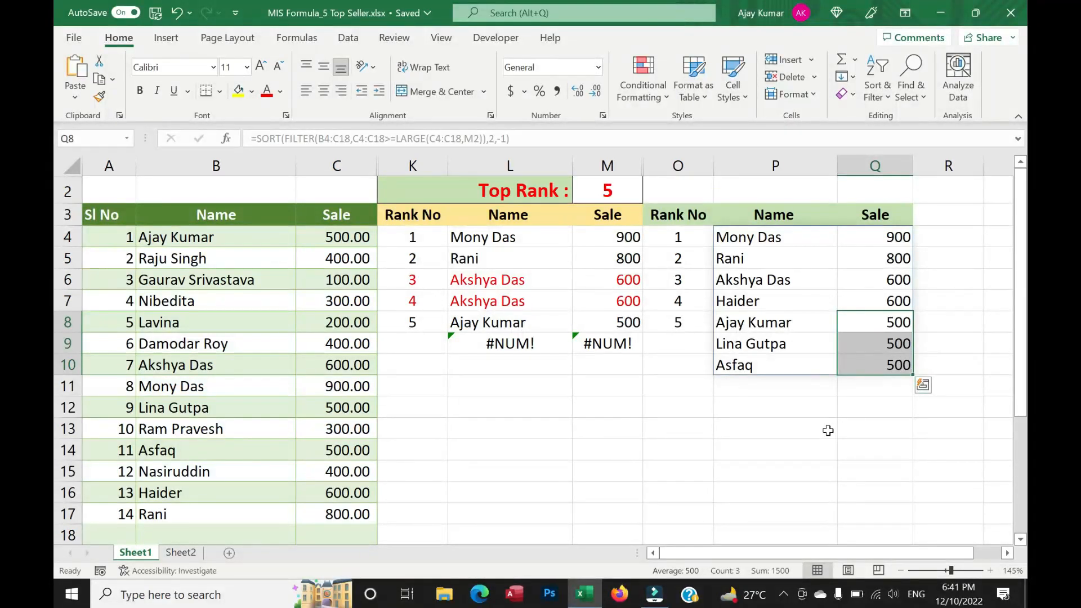
{"action": "left_click_drag", "start_coordinate": [683, 235], "coordinate": [899, 366]}
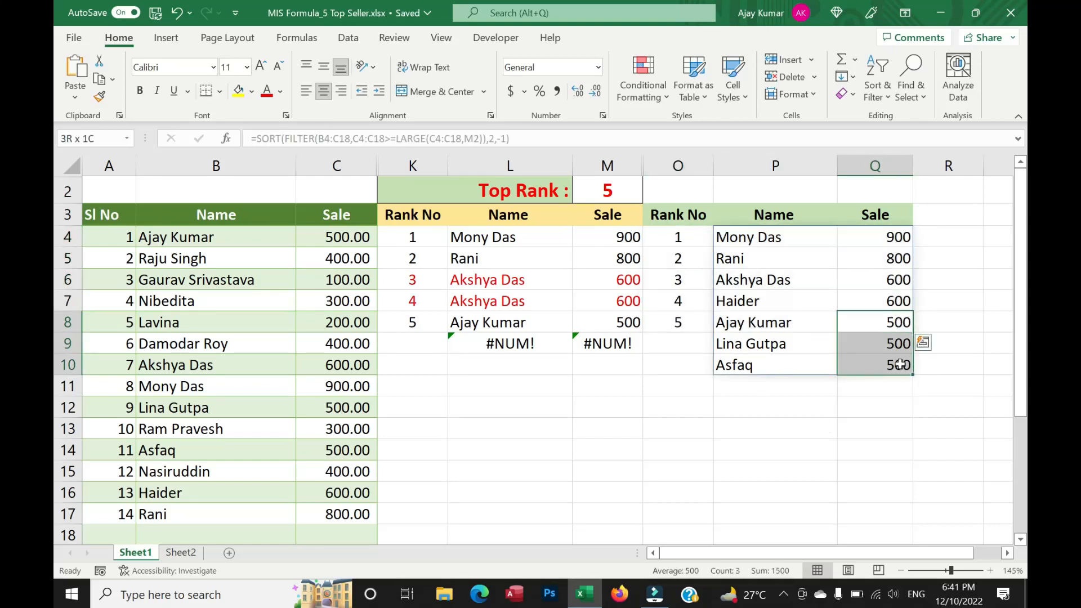
{"action": "left_click_drag", "start_coordinate": [680, 320], "coordinate": [907, 319]}
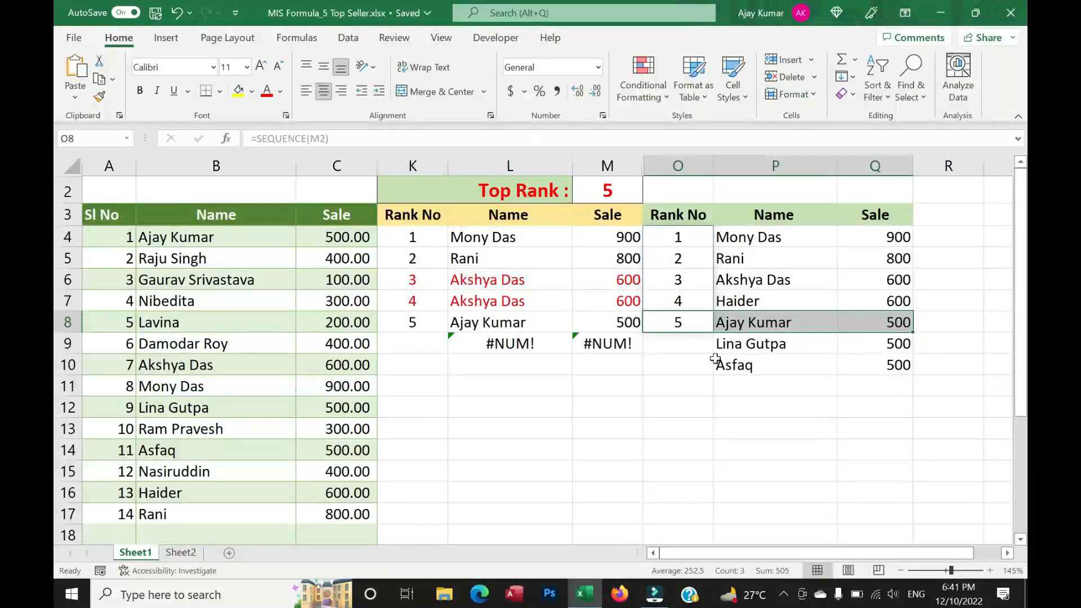
{"action": "left_click", "coordinate": [680, 340]}
{"action": "left_click", "coordinate": [692, 366]}
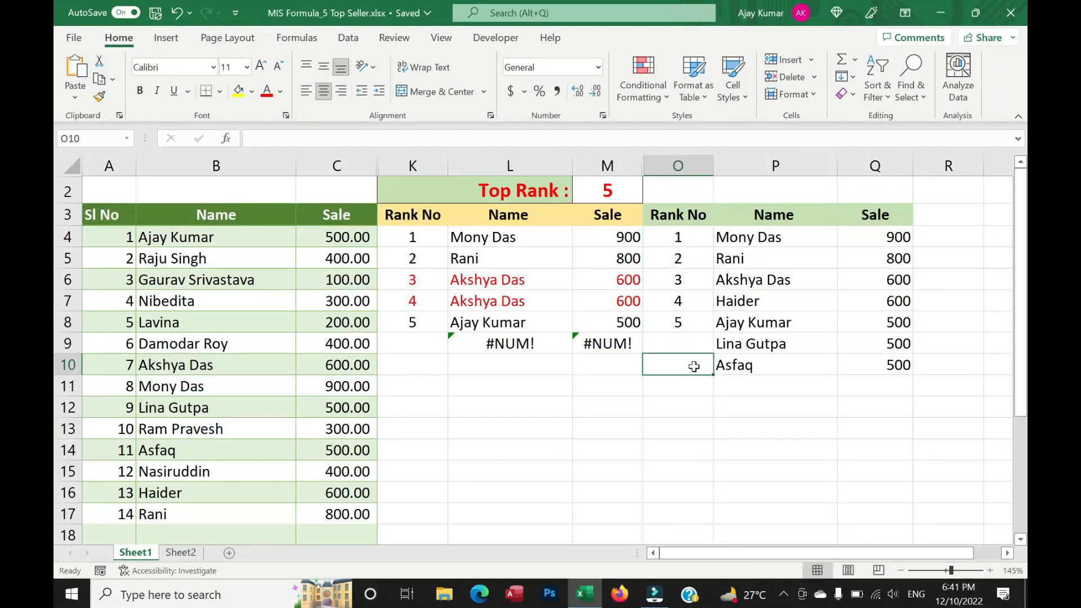
Compare the tied sellers in P8:P10 with the rank numbers in O4:O8 and the source names.
{"action": "left_click", "coordinate": [744, 346]}
{"action": "left_click", "coordinate": [741, 367]}
{"action": "left_click", "coordinate": [743, 345]}
{"action": "left_click", "coordinate": [750, 322]}
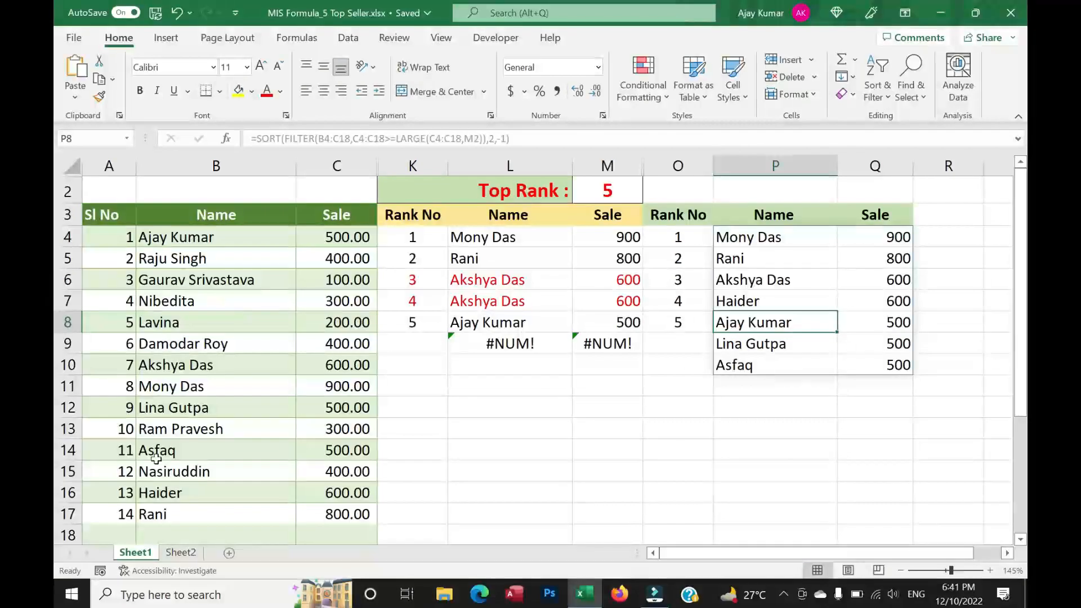
{"action": "left_click", "coordinate": [738, 343]}
{"action": "left_click", "coordinate": [760, 323]}
{"action": "left_click_drag", "start_coordinate": [690, 232], "coordinate": [694, 315]}
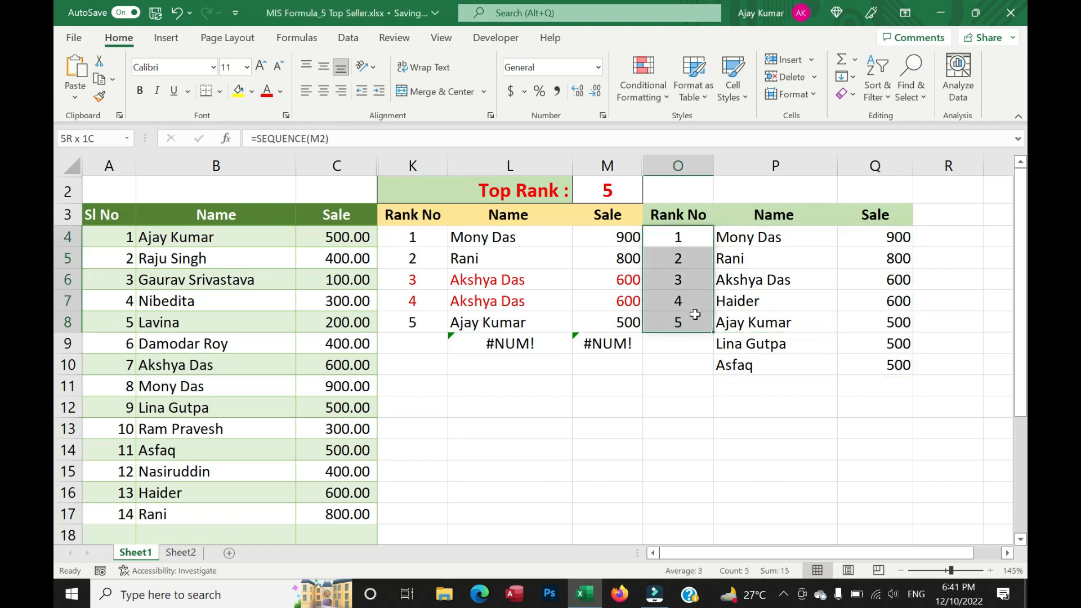
{"action": "left_click_drag", "start_coordinate": [755, 344], "coordinate": [896, 370]}
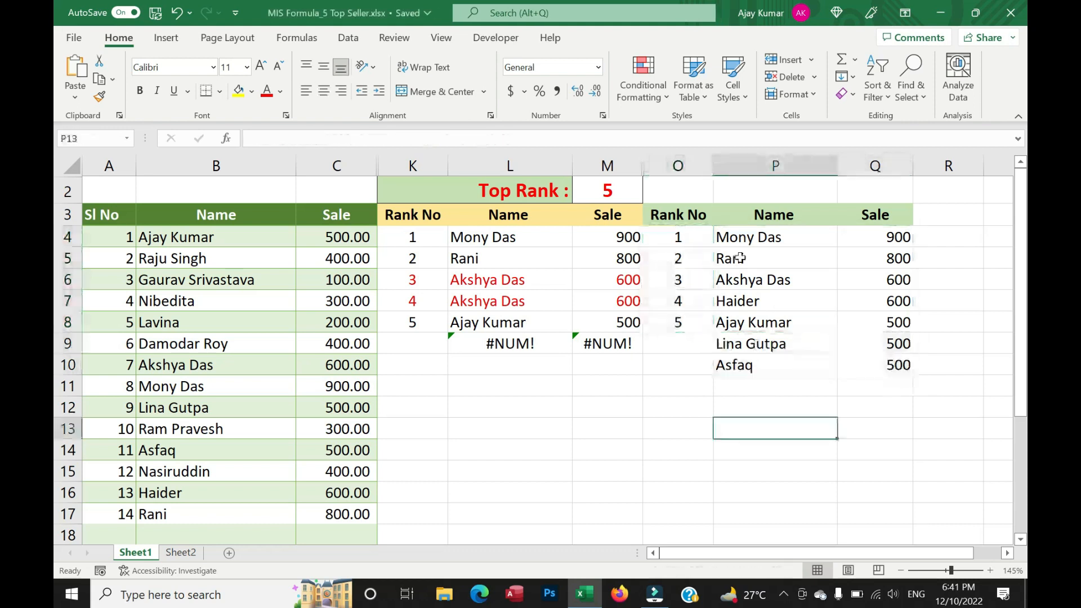
{"action": "left_click_drag", "start_coordinate": [739, 258], "coordinate": [758, 379]}
{"action": "left_click", "coordinate": [760, 432]}
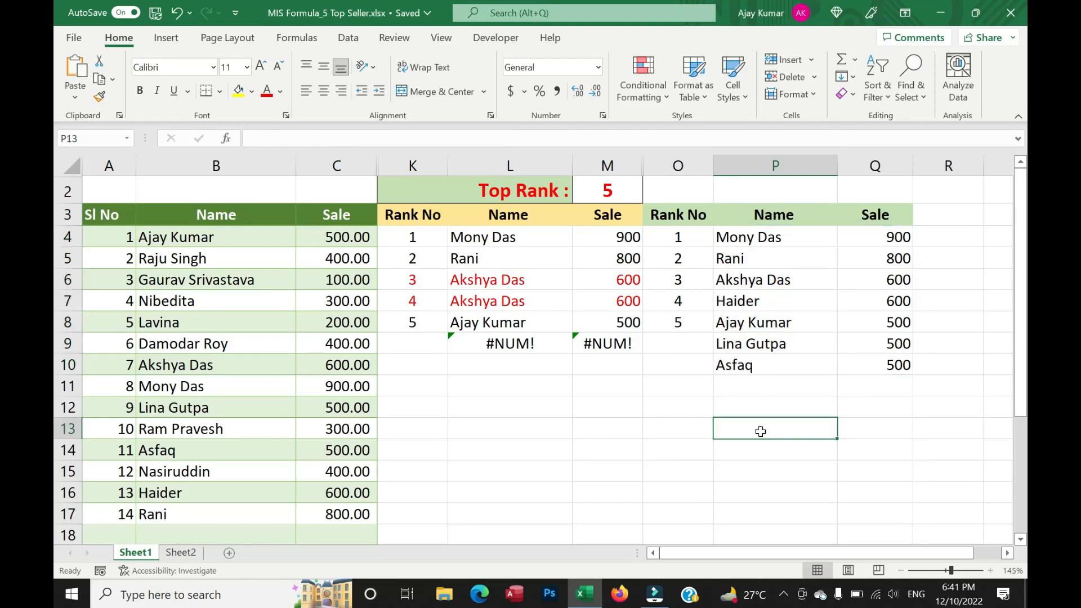
Enter the test text "fdf" in P10 within the second table's spill range and check the formula in P4.
{"action": "left_click_drag", "start_coordinate": [428, 362], "coordinate": [883, 472]}
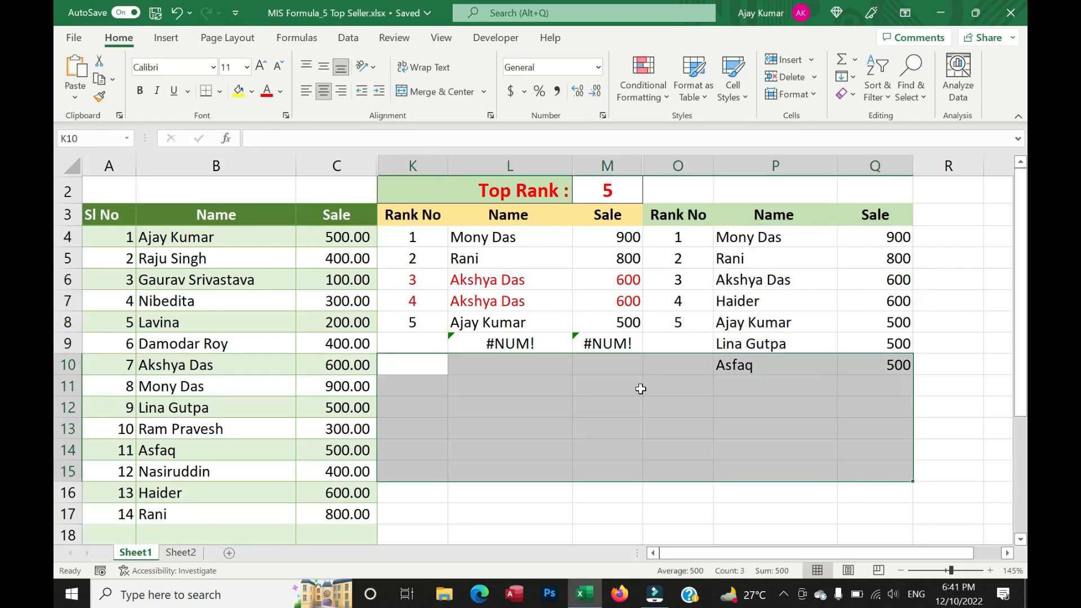
{"action": "left_click", "coordinate": [721, 366]}
{"action": "type", "text": "fdf"}
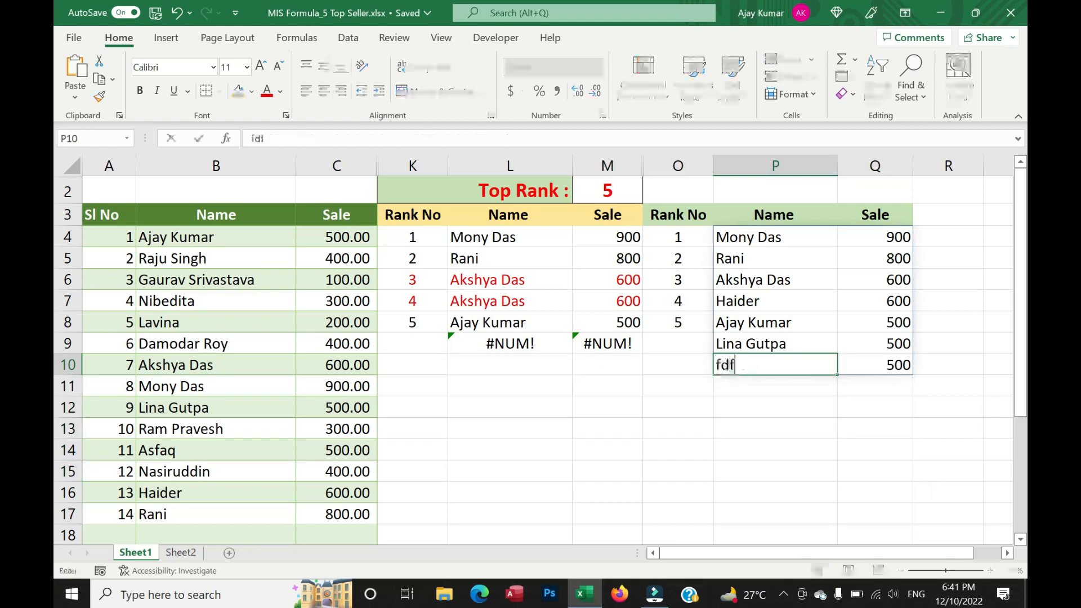
{"action": "key", "text": "Return"}
{"action": "left_click", "coordinate": [773, 238]}
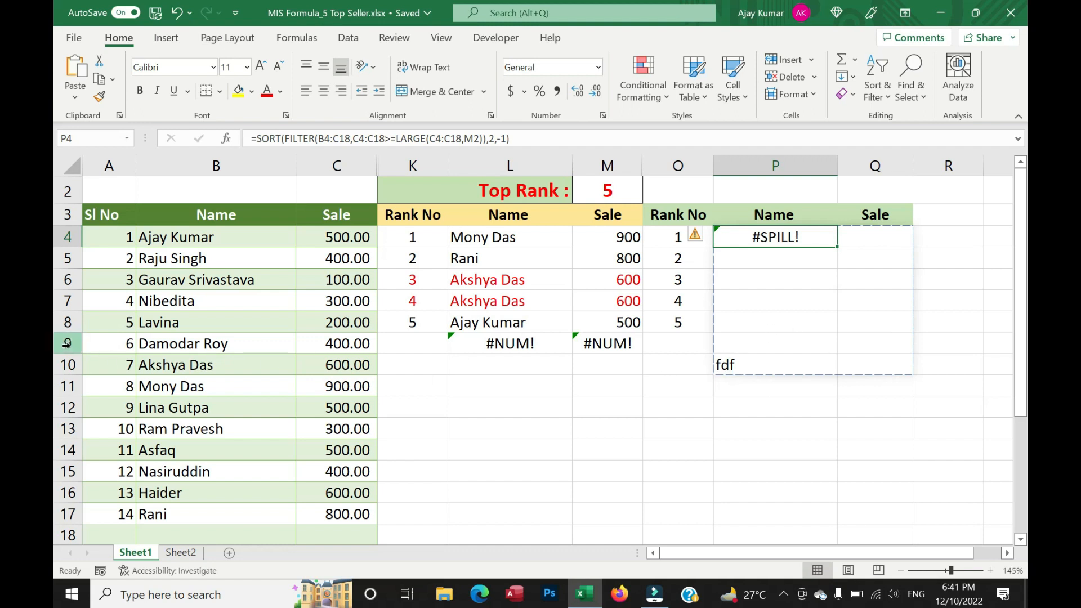
Try the blocking text "fkljadsl" in P9 instead of P10, and delete it to free the spill range.
{"action": "left_click", "coordinate": [772, 365]}
{"action": "type", "text": "fkljadsl"}
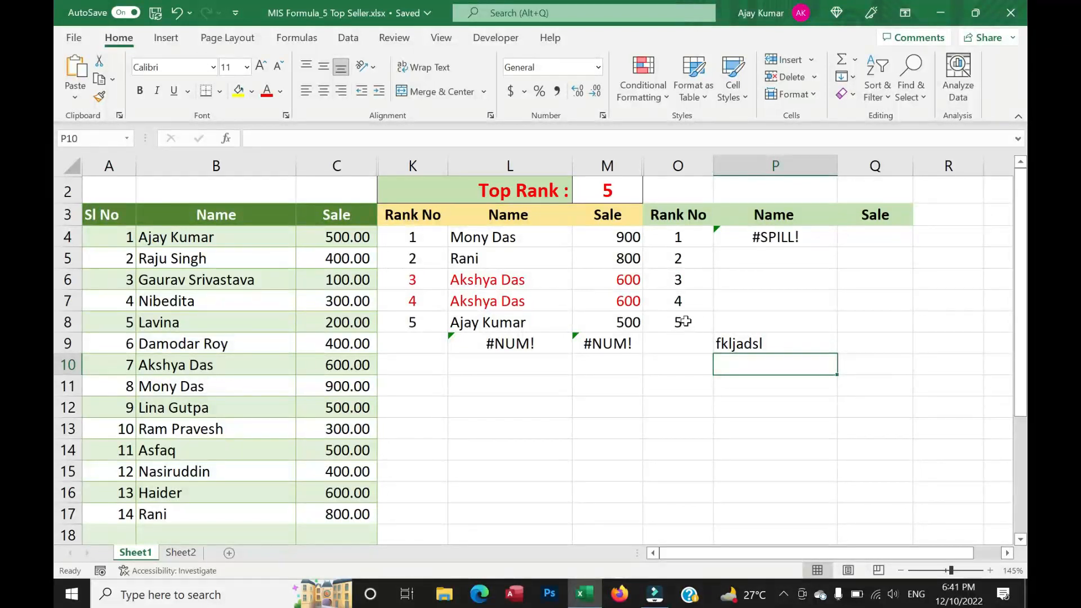
{"action": "left_click_drag", "start_coordinate": [404, 341], "coordinate": [856, 473]}
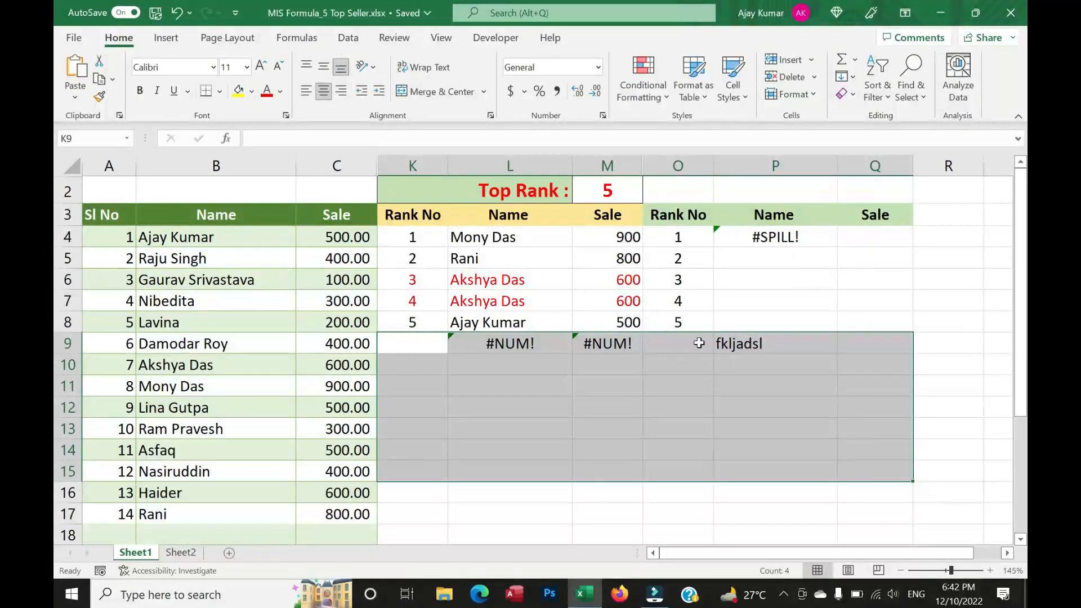
{"action": "left_click", "coordinate": [685, 320]}
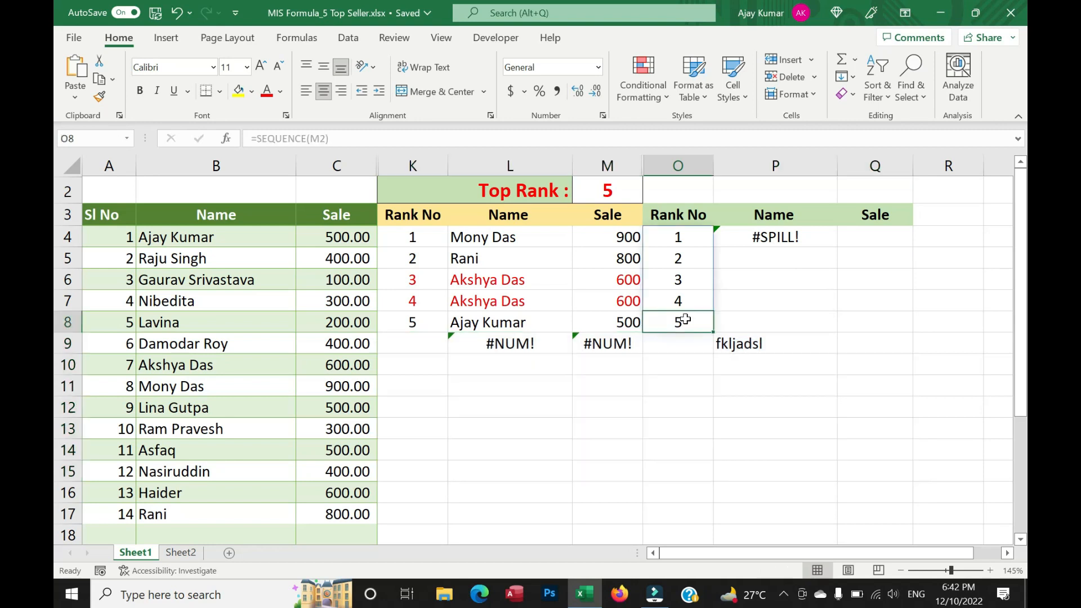
{"action": "left_click", "coordinate": [692, 427]}
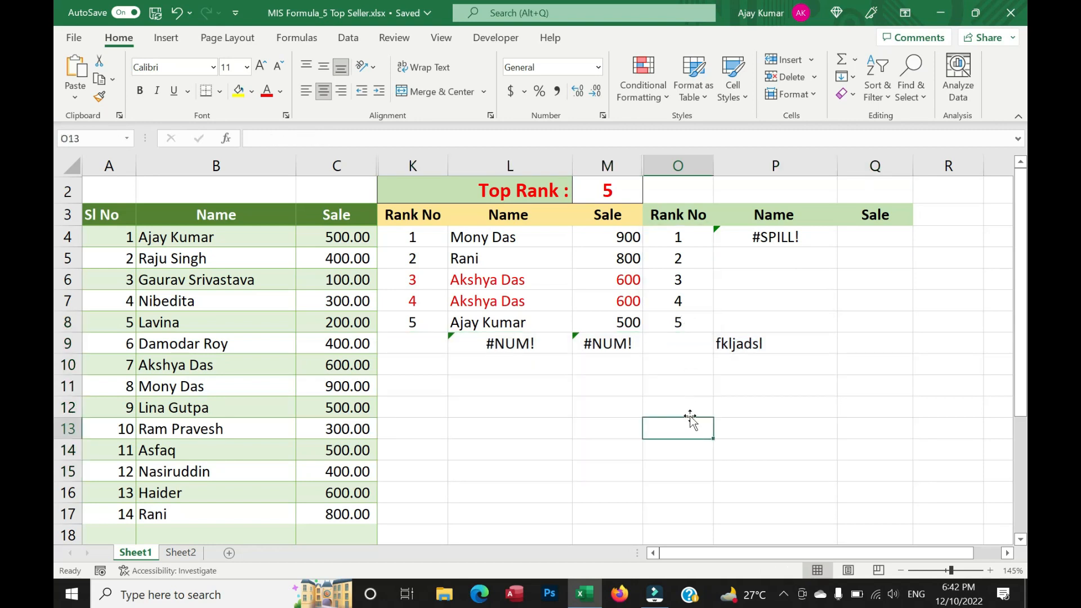
{"action": "left_click", "coordinate": [771, 342]}
{"action": "key", "text": "Delete"}
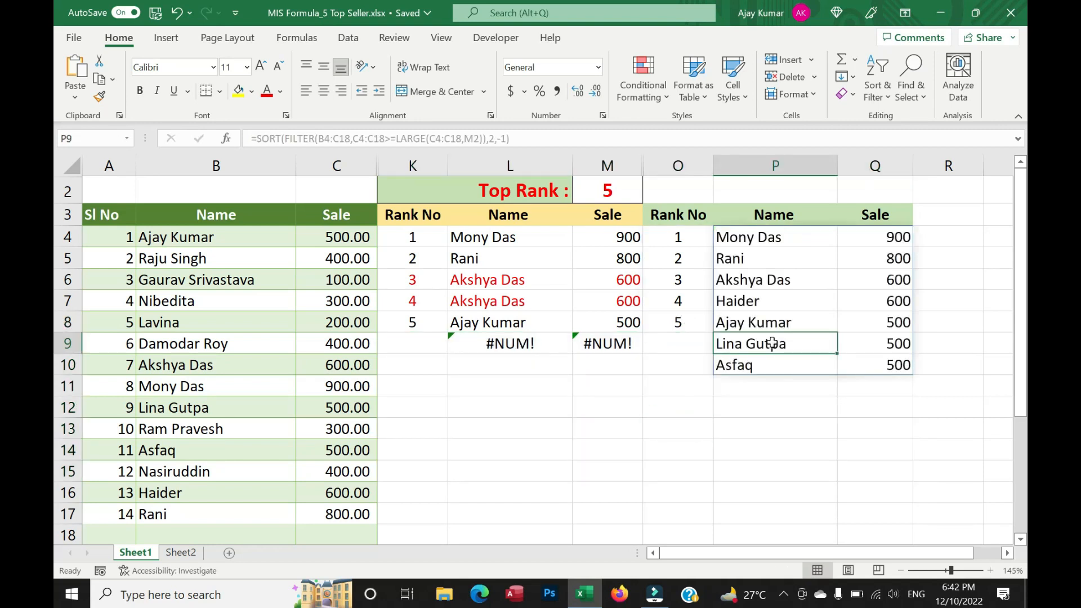
Check P4's SORT and FILTER formula and the extra tied rows in P9:Q10.
{"action": "left_click", "coordinate": [729, 241]}
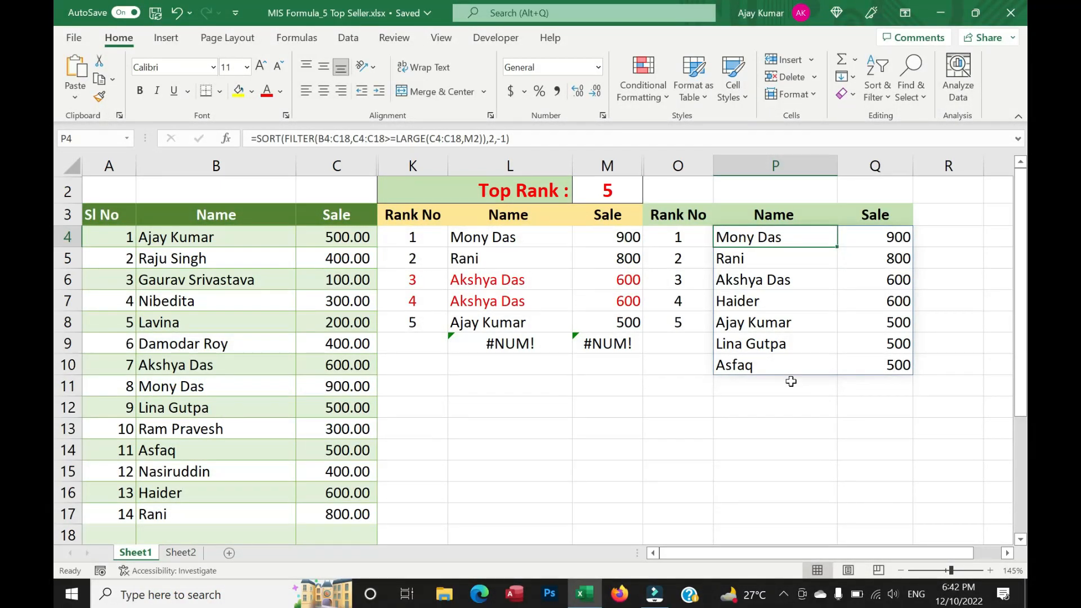
{"action": "left_click", "coordinate": [760, 369]}
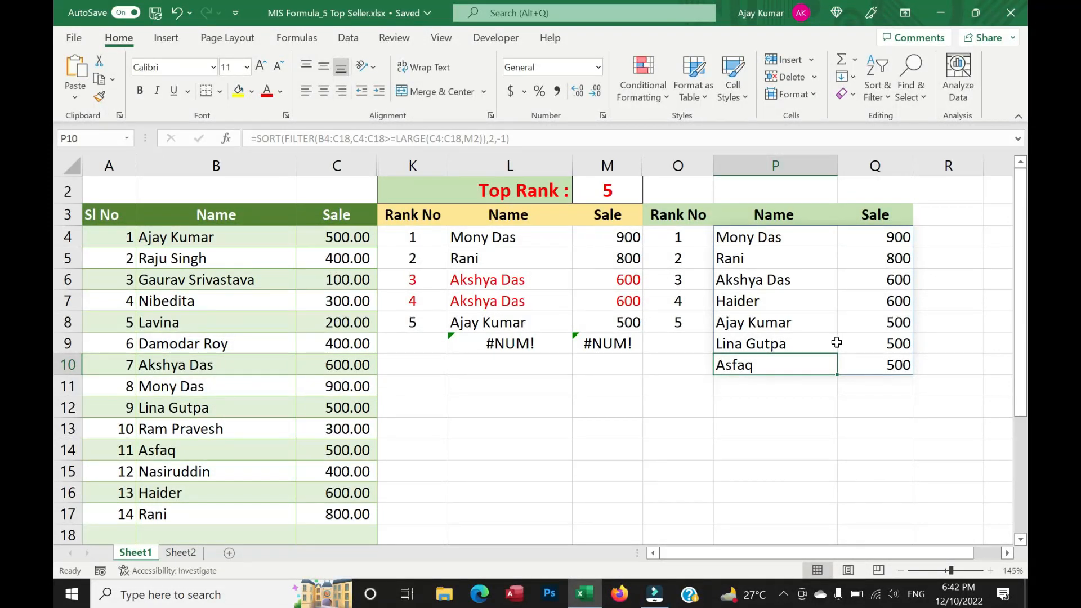
{"action": "left_click_drag", "start_coordinate": [770, 345], "coordinate": [857, 362]}
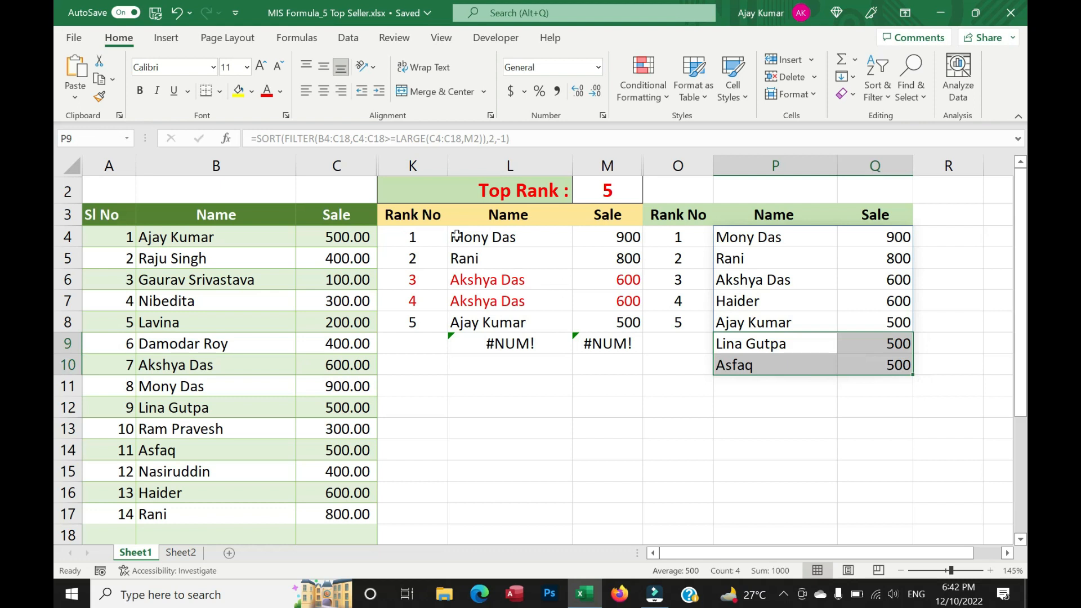
Reveal the hidden columns D to J and enter =SEQUENCE(M2) in G4 to number the ranks.
{"action": "left_click_drag", "start_coordinate": [383, 168], "coordinate": [338, 169]}
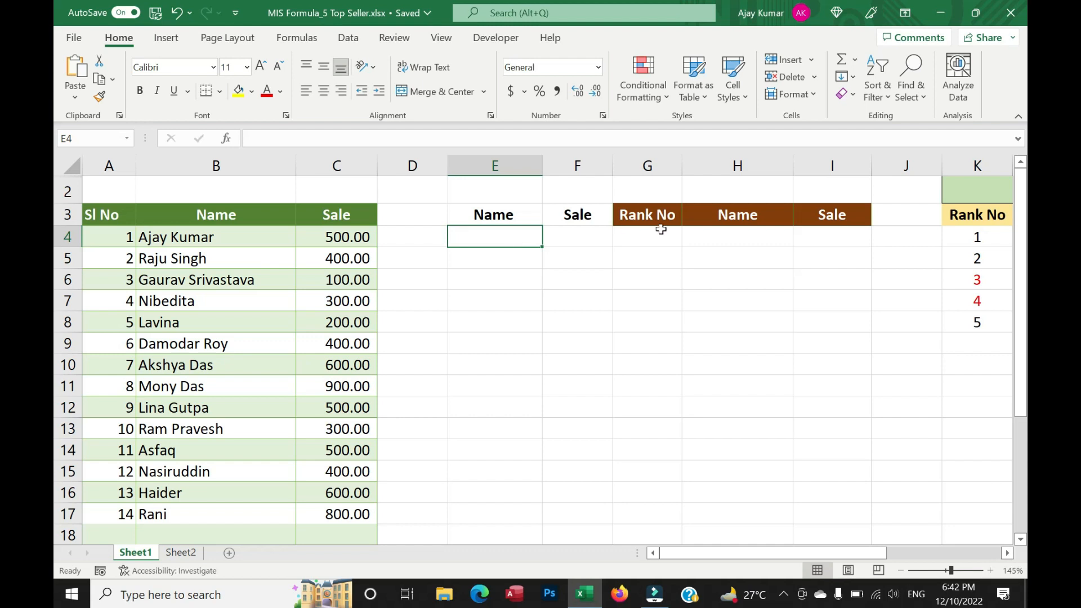
{"action": "left_click_drag", "start_coordinate": [654, 235], "coordinate": [864, 234]}
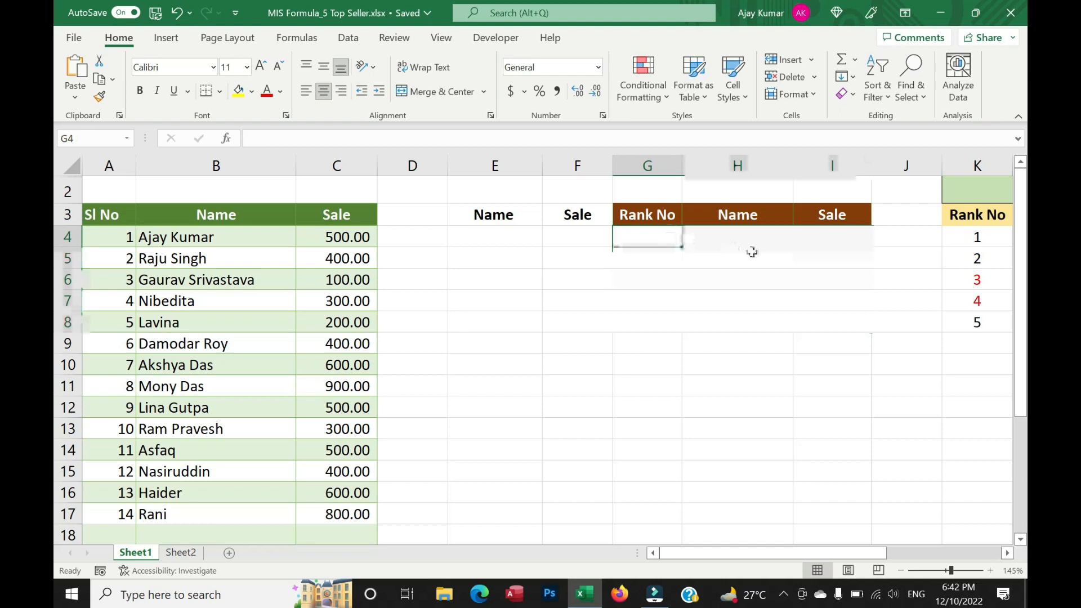
{"action": "type", "text": "=sequ"}
{"action": "key", "text": "Tab"}
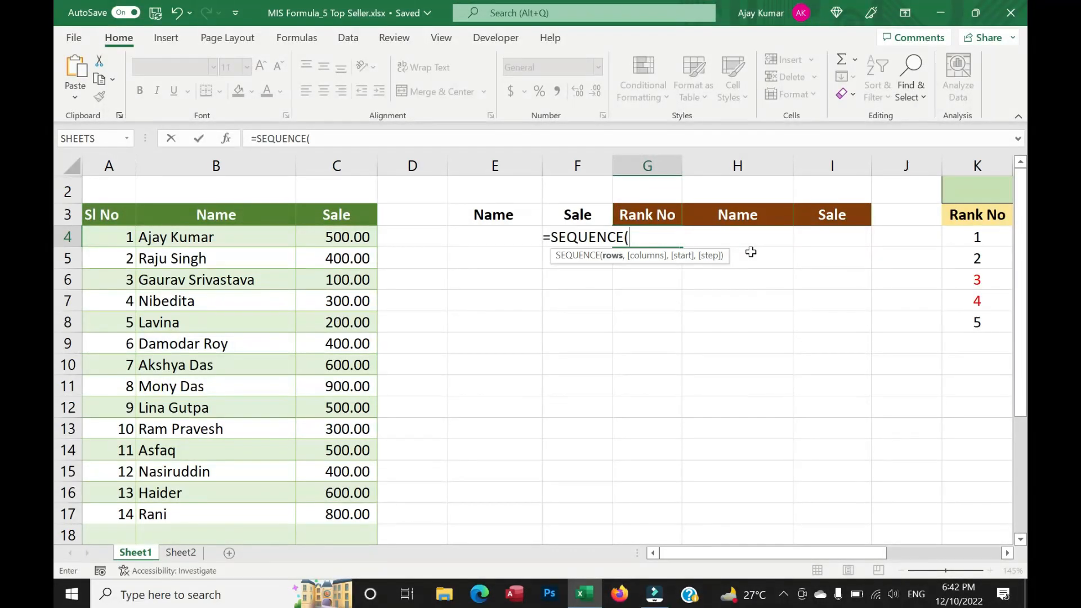
{"action": "left_click_drag", "start_coordinate": [859, 552], "coordinate": [924, 550]}
{"action": "left_click", "coordinate": [907, 192]}
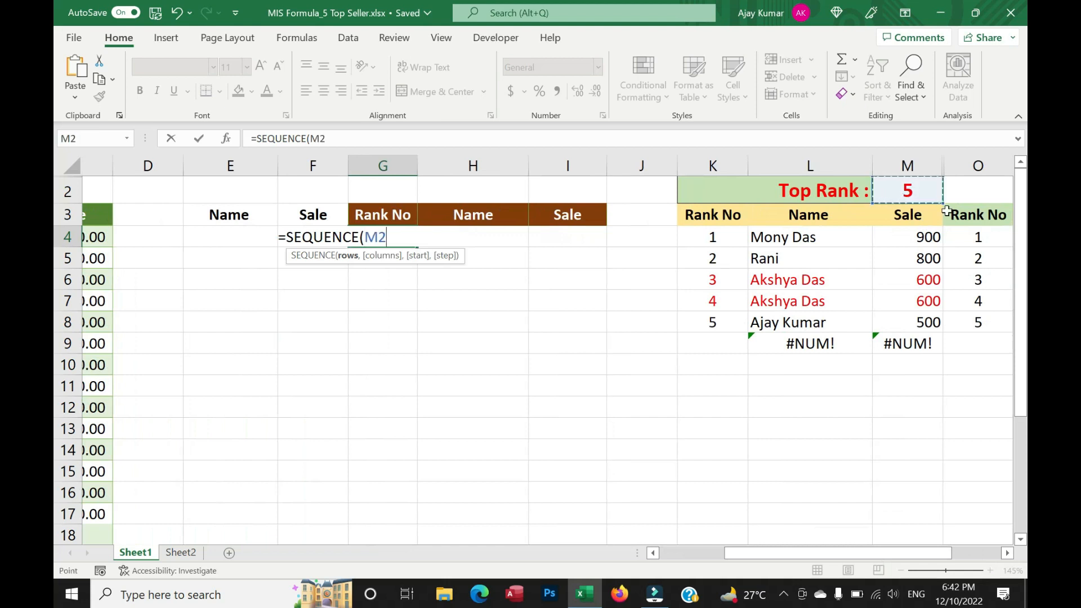
{"action": "key", "text": "Return"}
Merge and center cells G9:I9 directly below the new ranking table.
{"action": "left_click_drag", "start_coordinate": [768, 553], "coordinate": [730, 553]}
{"action": "left_click_drag", "start_coordinate": [532, 341], "coordinate": [711, 344]}
{"action": "left_click", "coordinate": [433, 91]}
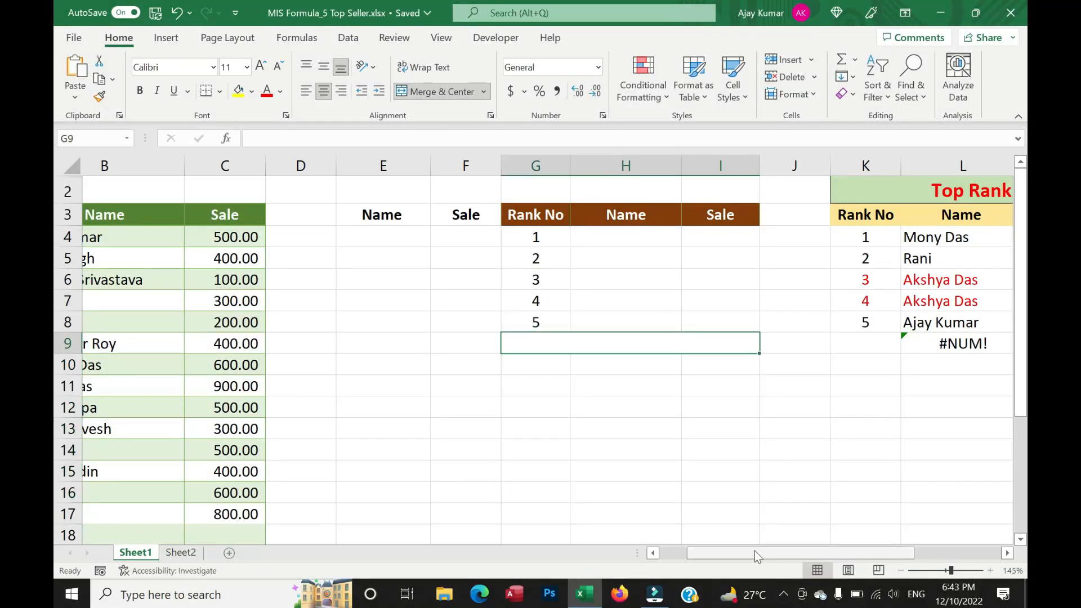
Repeat the merge across O9:Q9 below the second table's ranks and check its effect on P4.
{"action": "left_click_drag", "start_coordinate": [753, 551], "coordinate": [880, 550]}
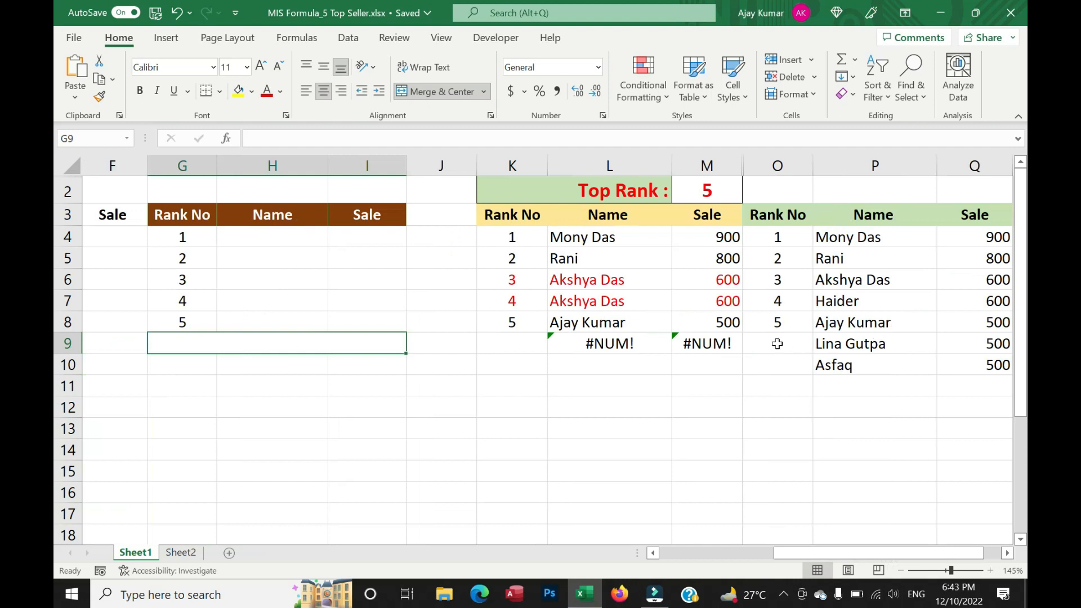
{"action": "left_click_drag", "start_coordinate": [777, 344], "coordinate": [965, 343]}
{"action": "key", "text": "F4"}
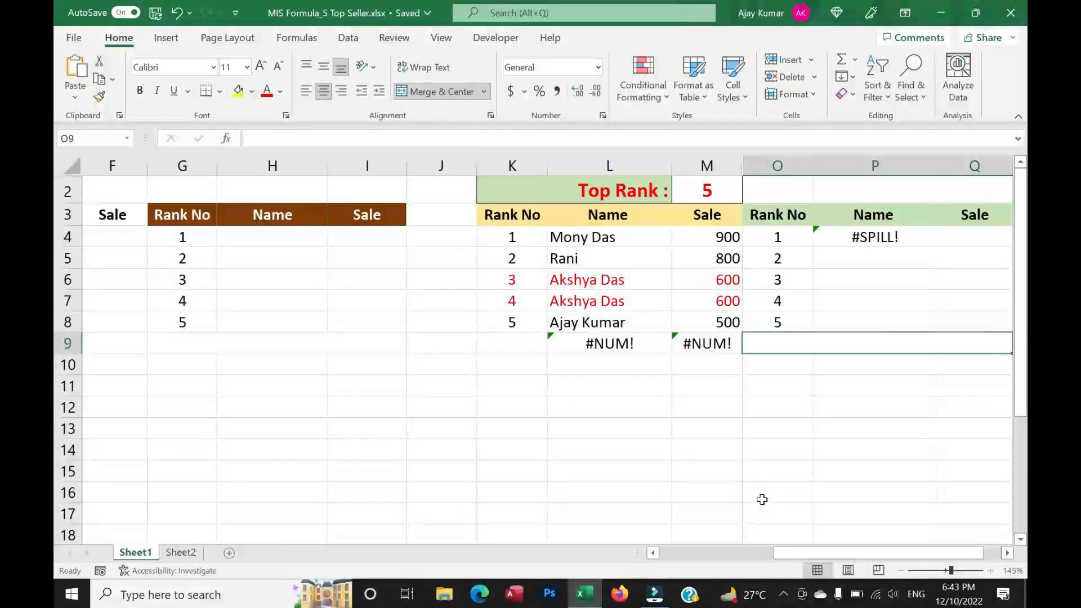
{"action": "left_click", "coordinate": [762, 500]}
{"action": "left_click", "coordinate": [876, 239]}
{"action": "left_click_drag", "start_coordinate": [799, 559], "coordinate": [703, 552]}
{"action": "left_click", "coordinate": [792, 323]}
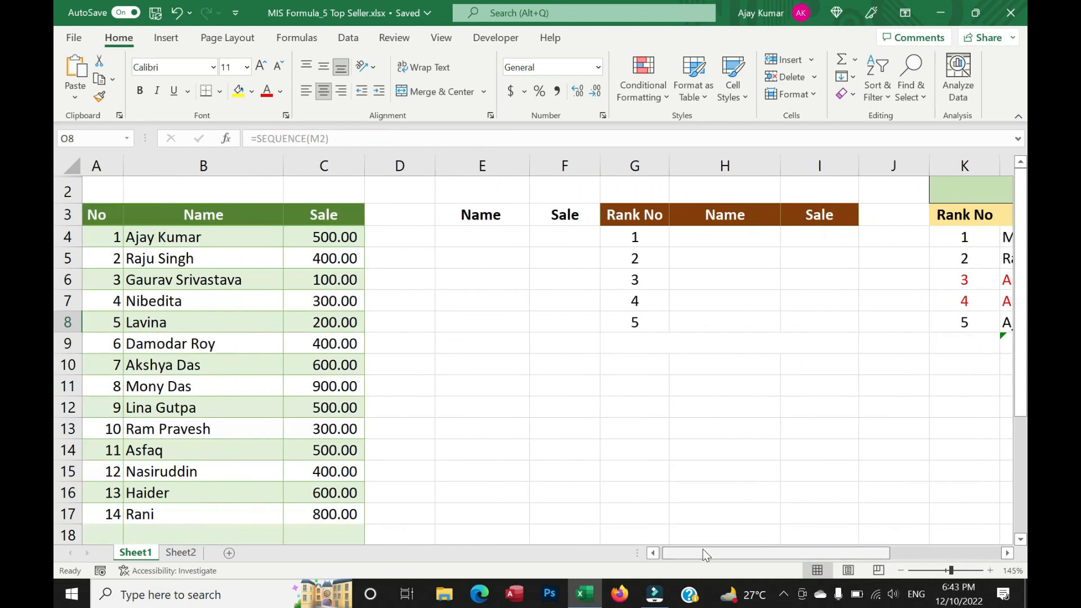
{"action": "left_click", "coordinate": [695, 238]}
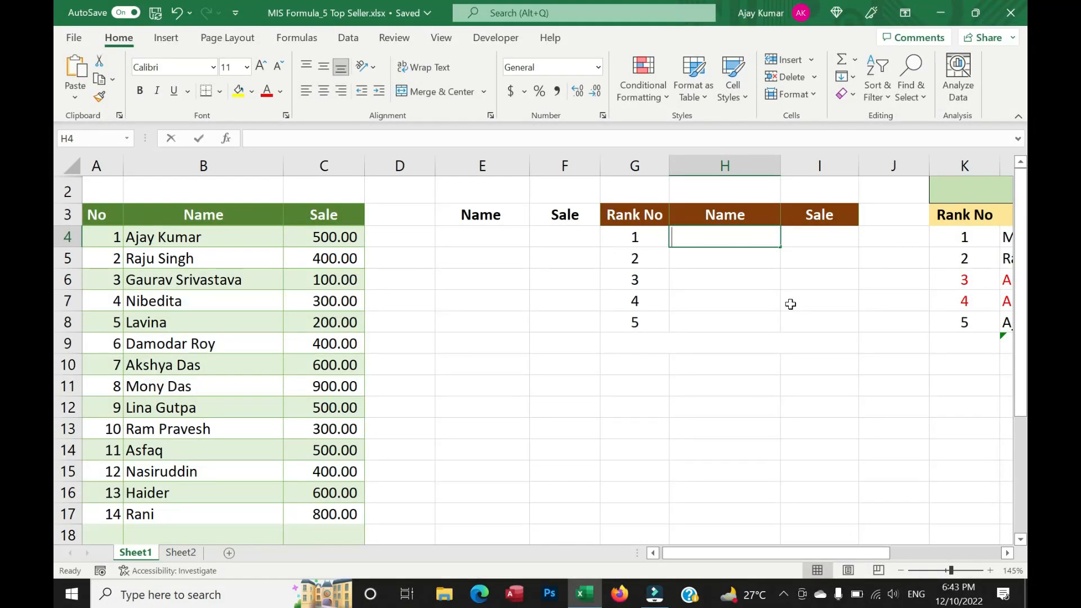
{"action": "type", "text": "=offset"}
{"action": "key", "text": "BackSpace"}
{"action": "key", "text": "BackSpace"}
{"action": "key", "text": "BackSpace"}
{"action": "key", "text": "BackSpace"}
{"action": "key", "text": "BackSpace"}
{"action": "key", "text": "BackSpace"}
{"action": "key", "text": "BackSpace"}
{"action": "key", "text": "Return"}
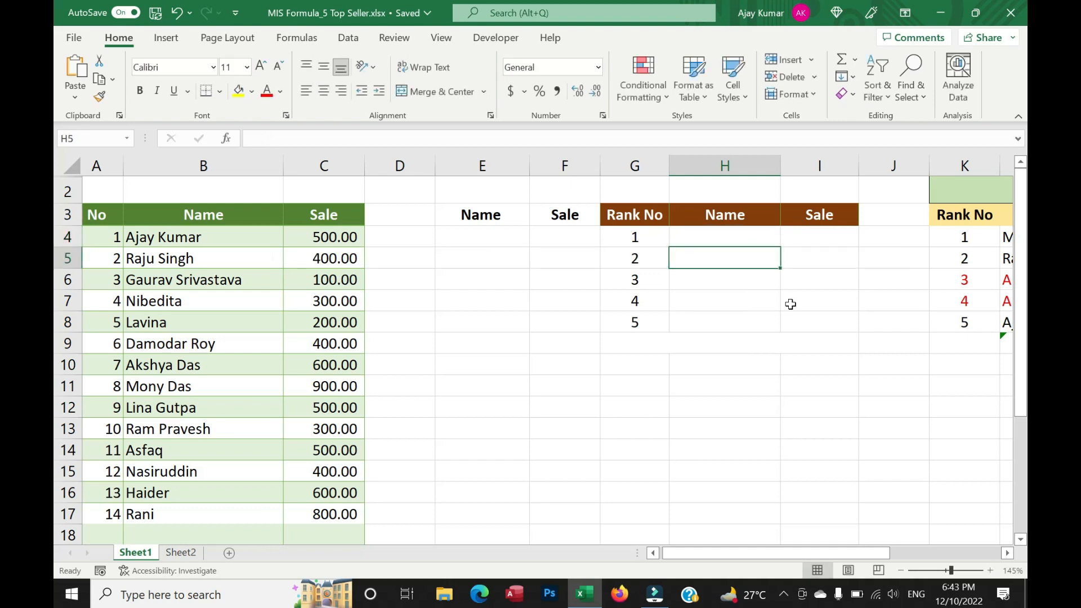
Compare the source rows in A4:C17 with the empty Name and Sale cells of the new ranking table.
{"action": "left_click", "coordinate": [690, 237]}
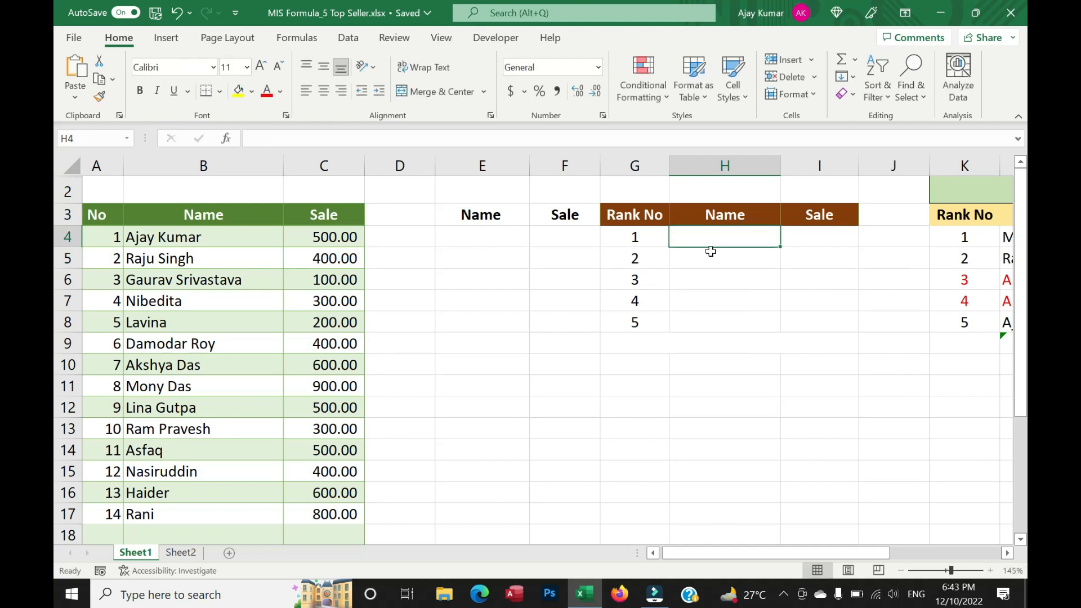
{"action": "left_click_drag", "start_coordinate": [109, 237], "coordinate": [314, 321]}
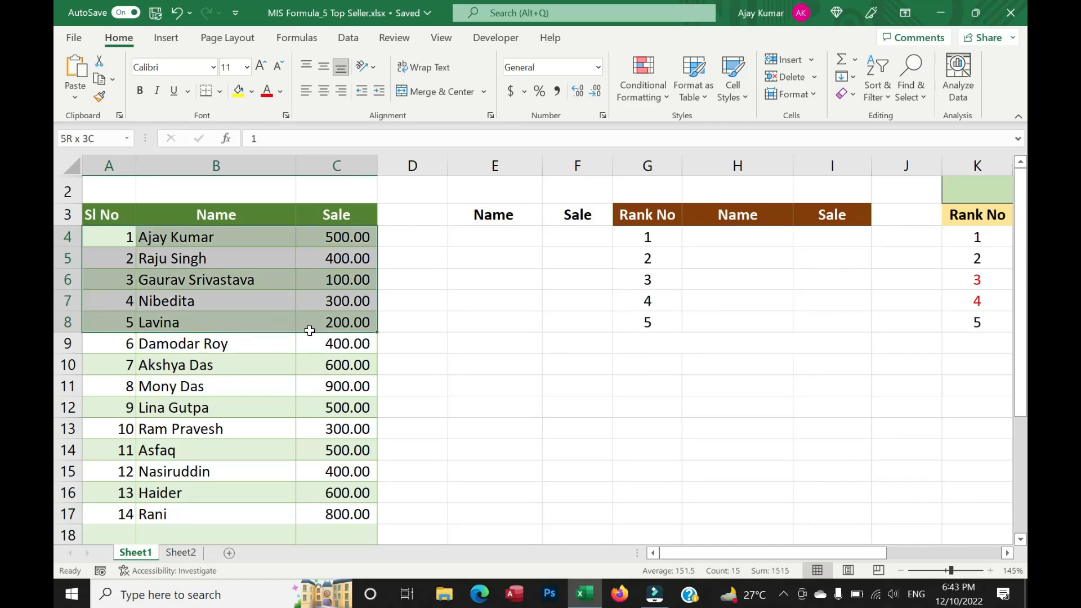
{"action": "left_click_drag", "start_coordinate": [727, 238], "coordinate": [833, 298]}
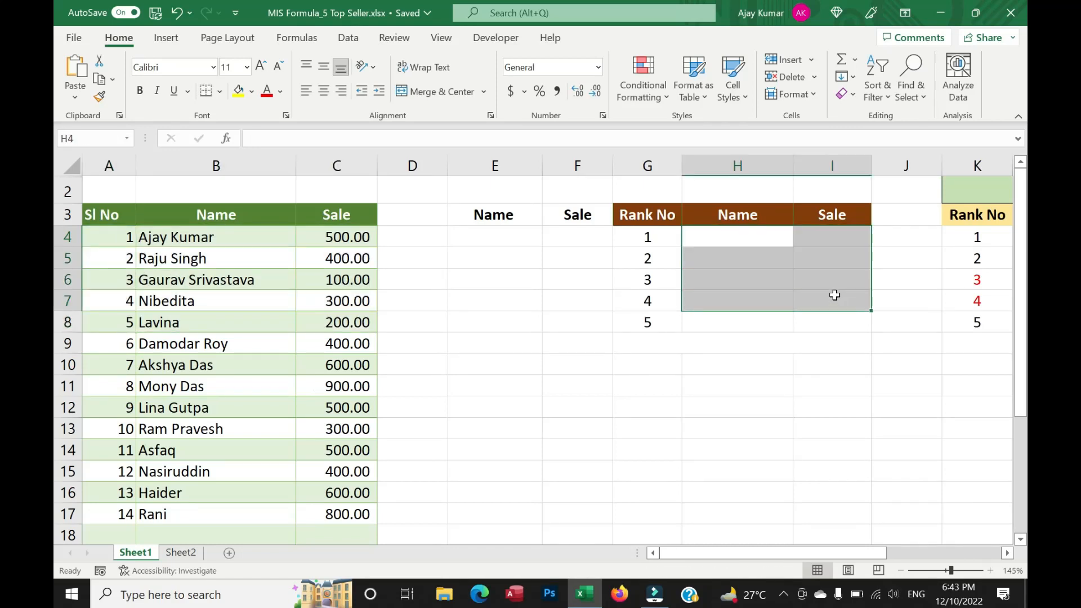
{"action": "left_click", "coordinate": [337, 515]}
{"action": "left_click", "coordinate": [348, 236]}
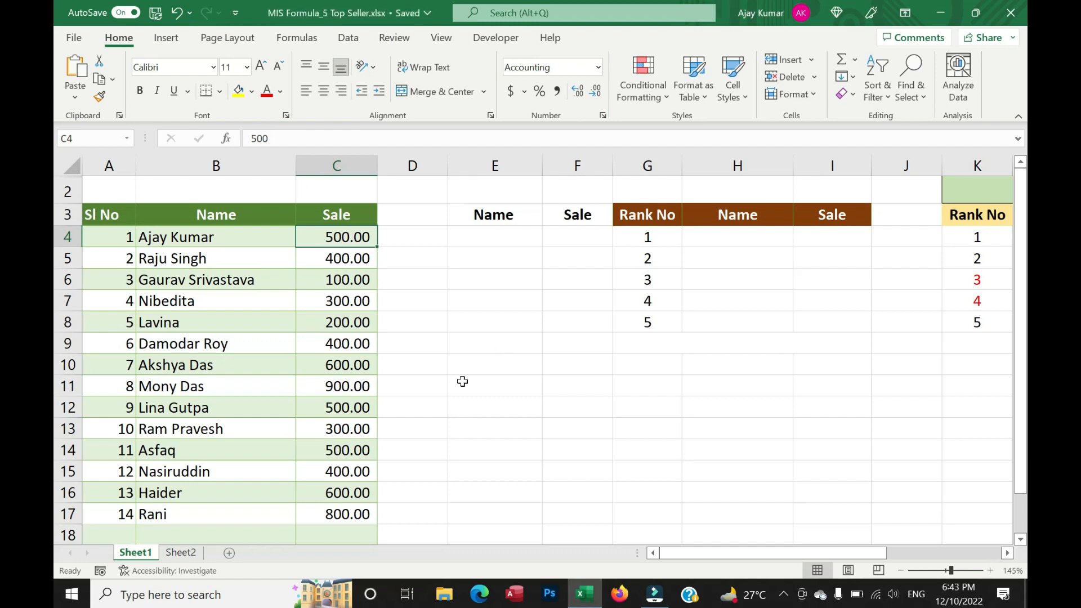
Enter =SORT(B4:C18,2,-1) in E4 to build a helper list of names and sales in descending sale order.
{"action": "left_click", "coordinate": [741, 237]}
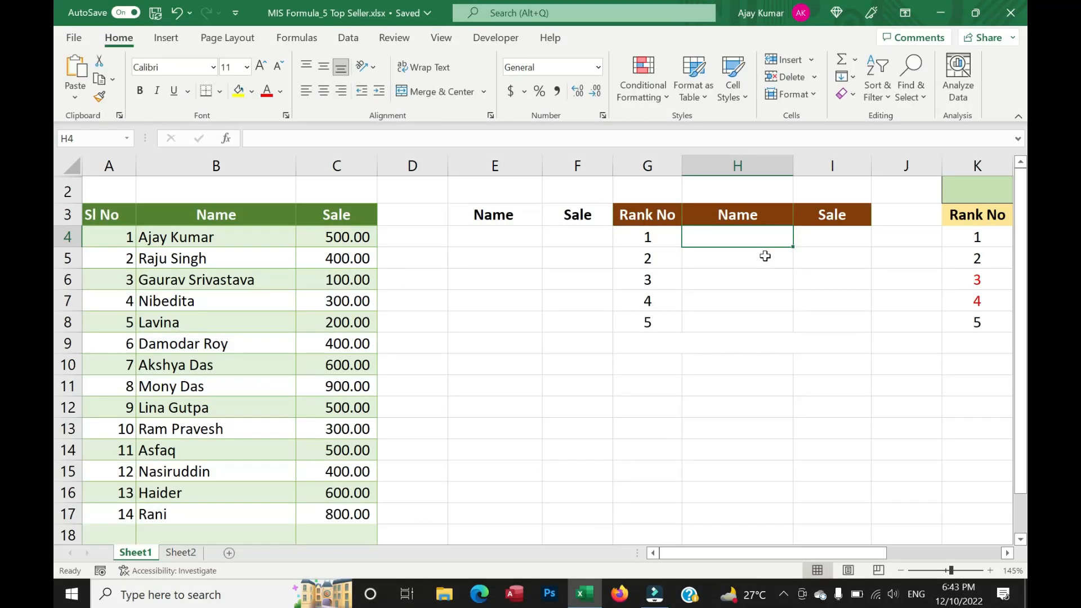
{"action": "key", "text": "Left"}
{"action": "key", "text": "Left"}
{"action": "key", "text": "Left"}
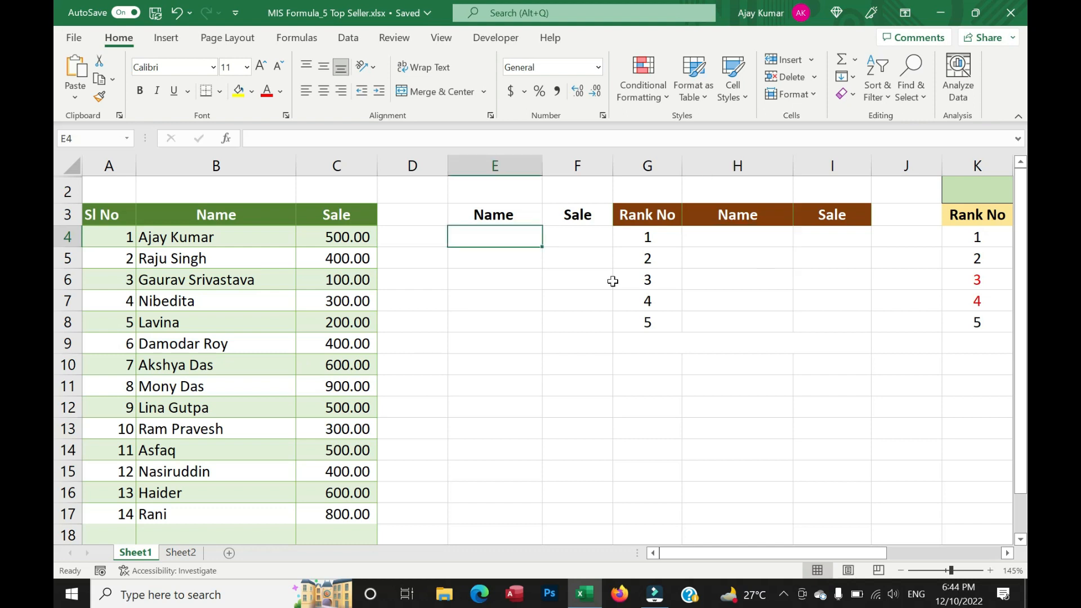
{"action": "type", "text": "=sort("}
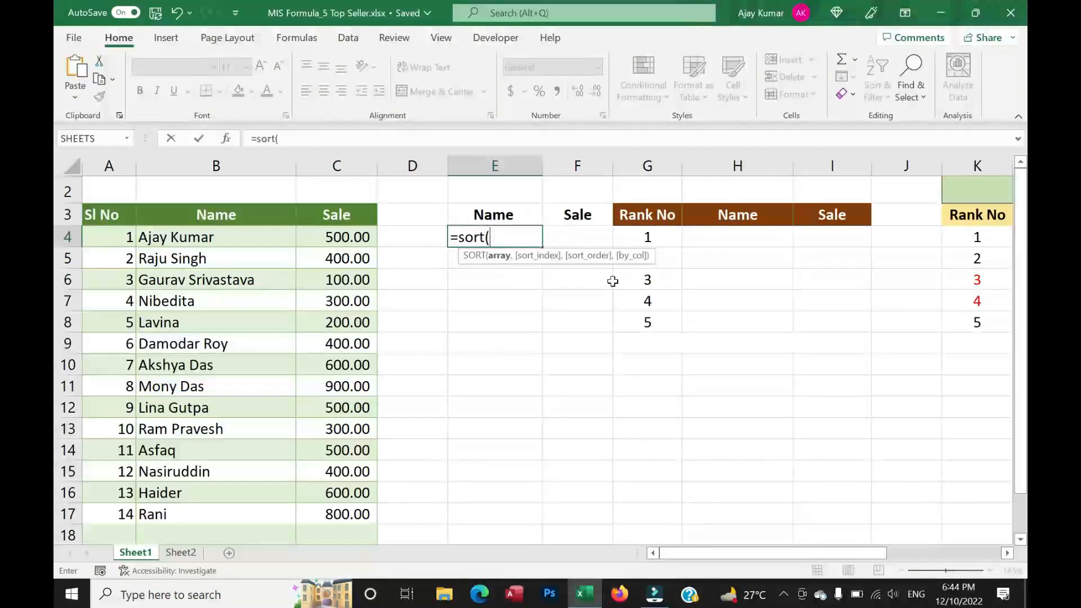
{"action": "left_click", "coordinate": [136, 238]}
{"action": "left_click_drag", "start_coordinate": [138, 239], "coordinate": [338, 451]}
{"action": "left_click_drag", "start_coordinate": [189, 238], "coordinate": [316, 531]}
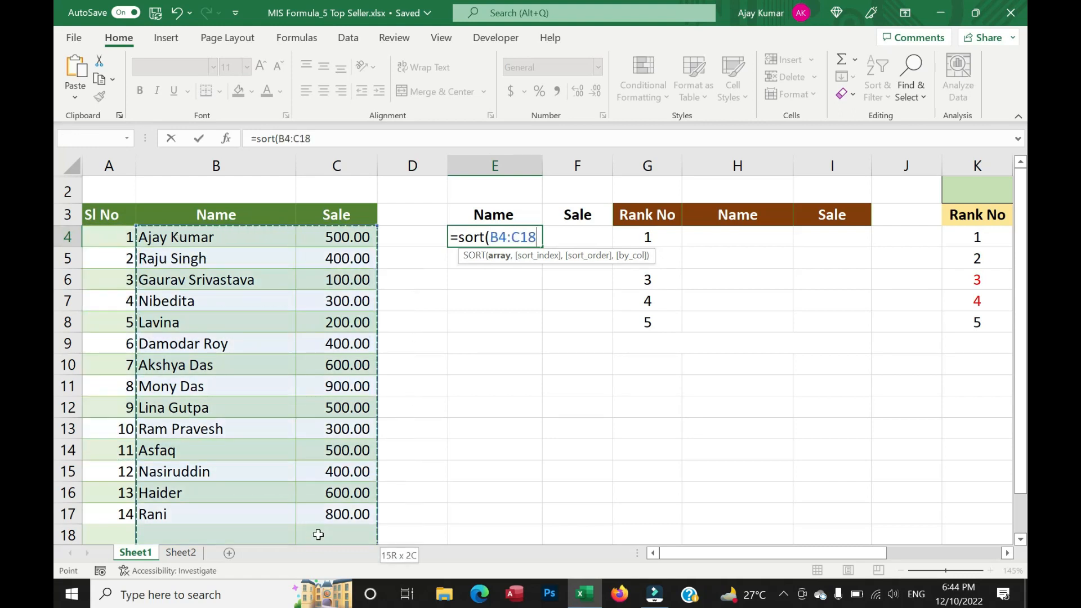
{"action": "type", "text": ","}
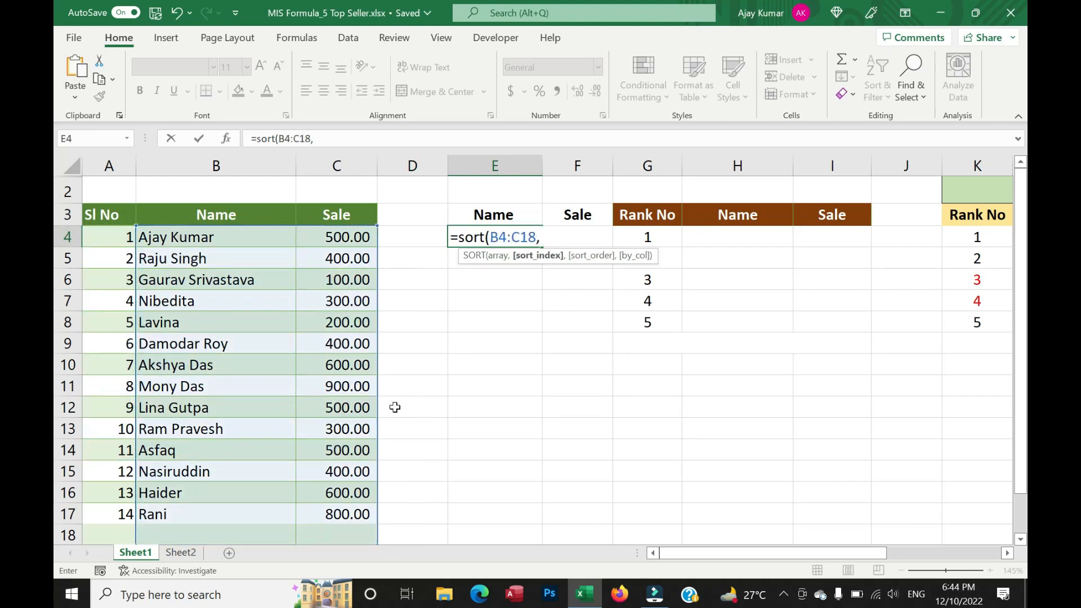
{"action": "type", "text": "2,"}
{"action": "key", "text": "Down"}
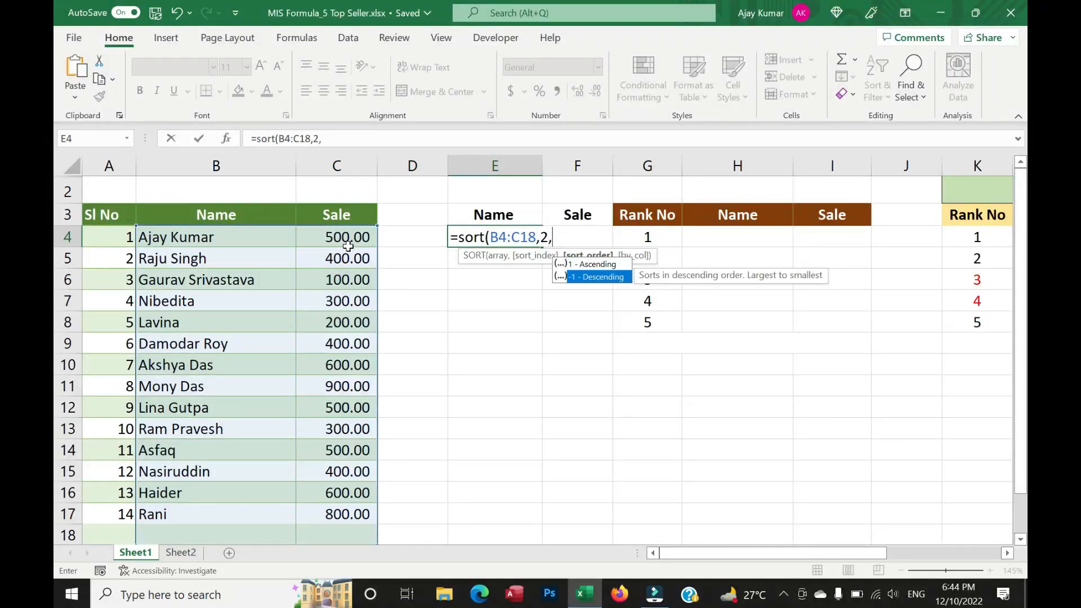
{"action": "type", "text": "-1)"}
{"action": "key", "text": "Return"}
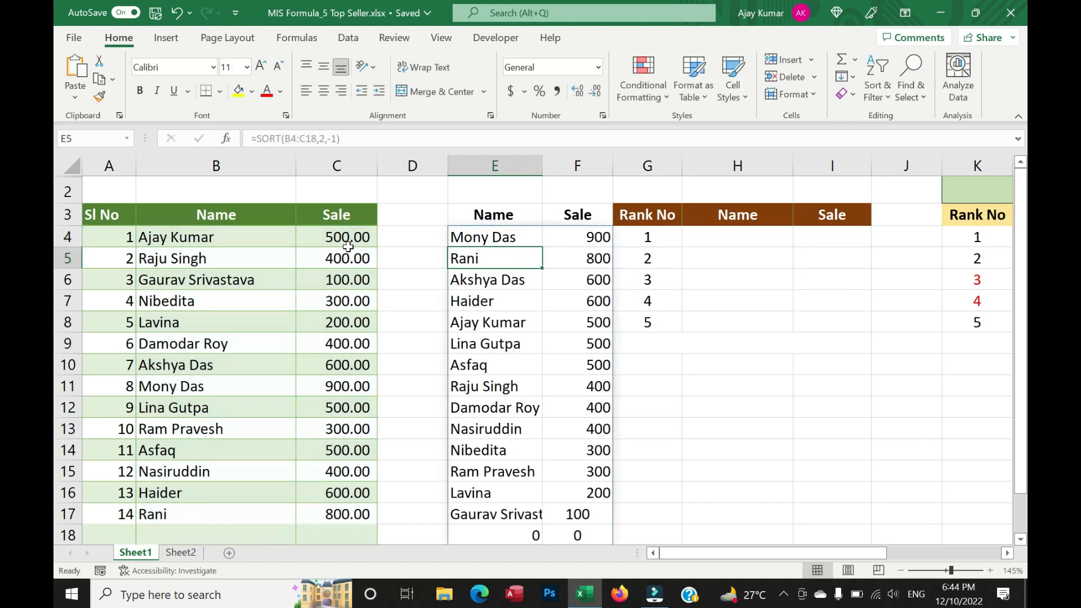
Check the top rows of the sorted helper list in E4:F10, one row after another.
{"action": "left_click_drag", "start_coordinate": [459, 236], "coordinate": [594, 236]}
{"action": "left_click", "coordinate": [597, 259]}
{"action": "left_click", "coordinate": [597, 280]}
{"action": "left_click", "coordinate": [597, 302]}
{"action": "left_click", "coordinate": [597, 322]}
{"action": "left_click", "coordinate": [595, 344]}
{"action": "left_click", "coordinate": [596, 363]}
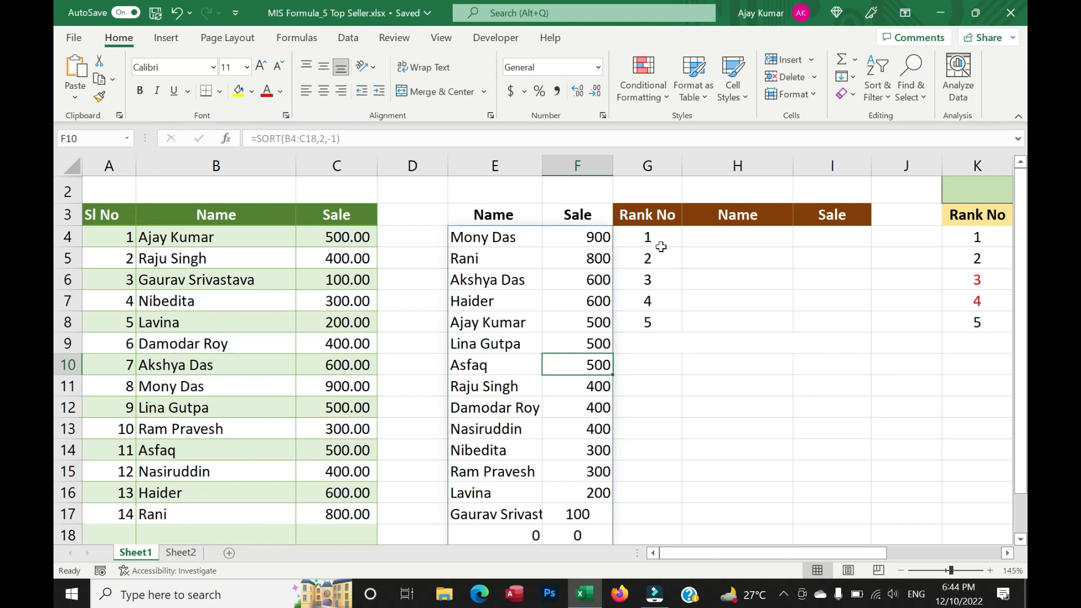
Enter =OFFSET(E3,1,0,M2,2) in H4 to return as many helper-list rows as the Top Rank value.
{"action": "left_click", "coordinate": [762, 238]}
{"action": "type", "text": "=offset("}
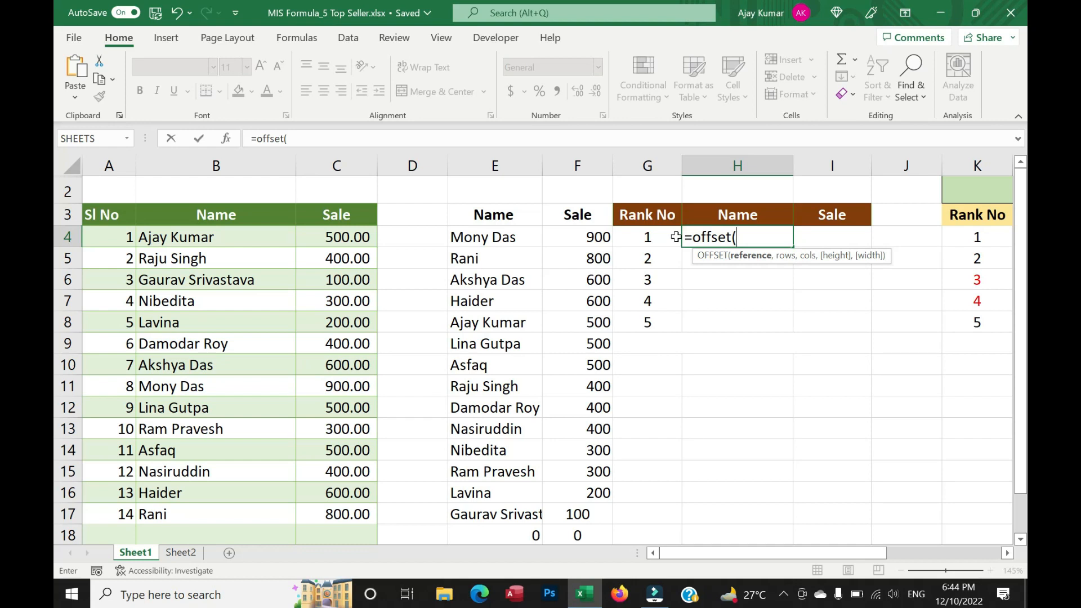
{"action": "left_click", "coordinate": [485, 211]}
{"action": "type", "text": ","}
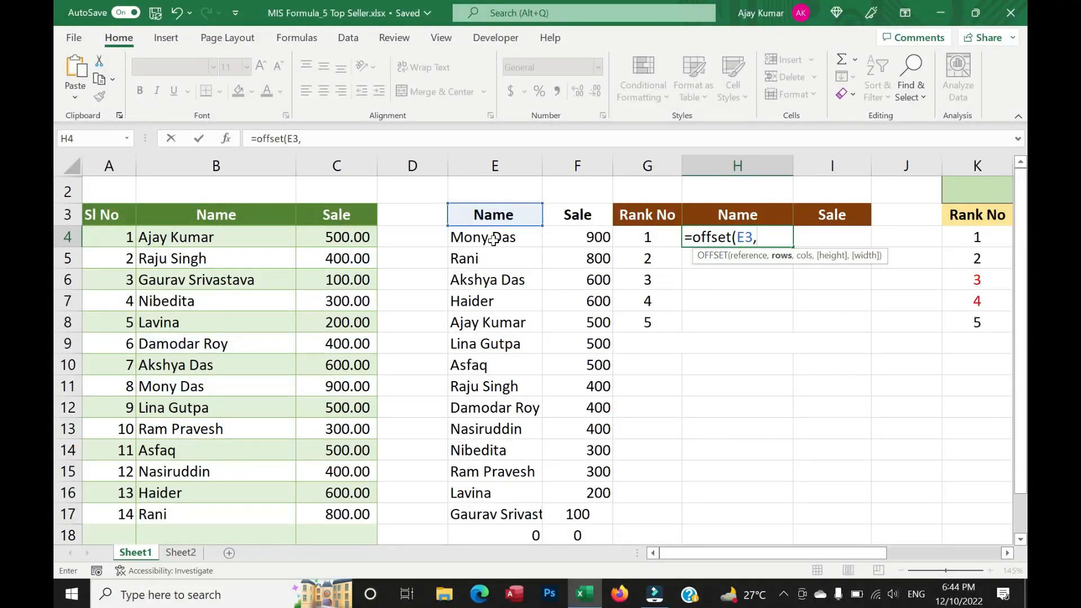
{"action": "type", "text": "1,0,"}
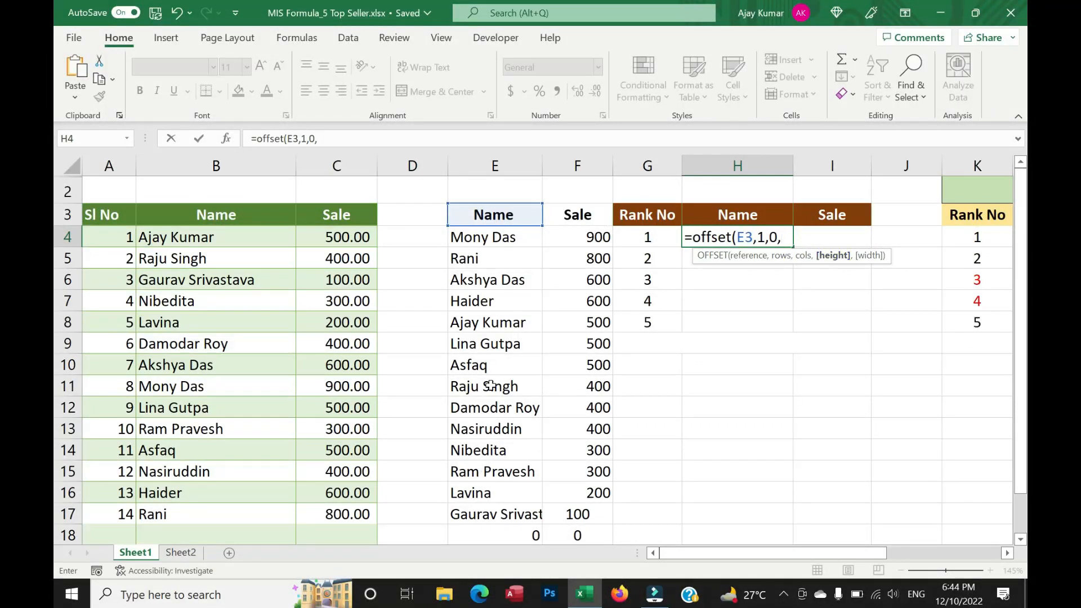
{"action": "left_click_drag", "start_coordinate": [718, 549], "coordinate": [778, 549]}
{"action": "left_click", "coordinate": [937, 190]}
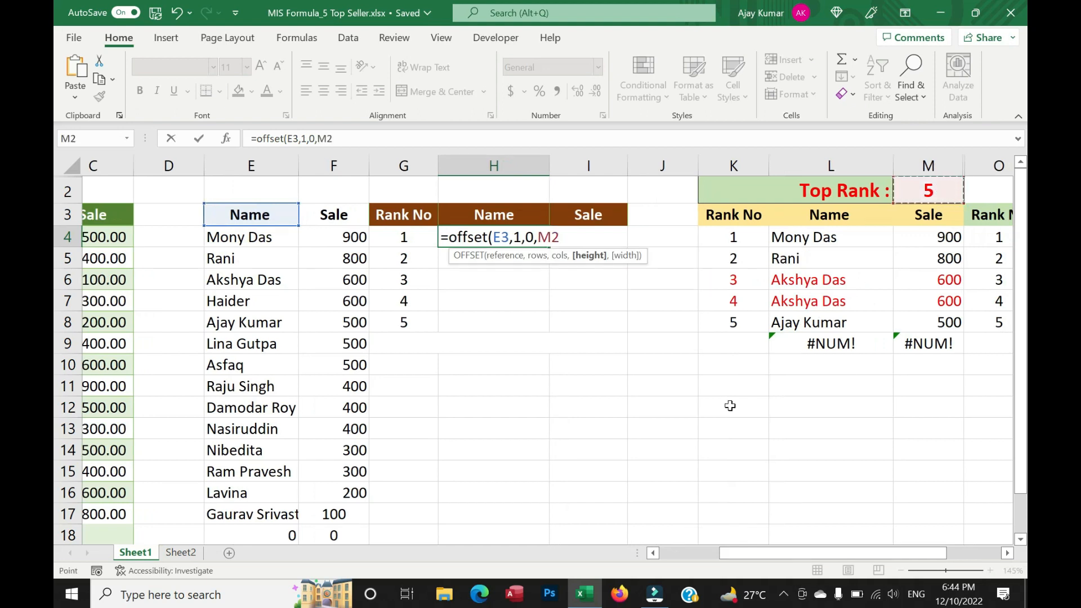
{"action": "type", "text": ","}
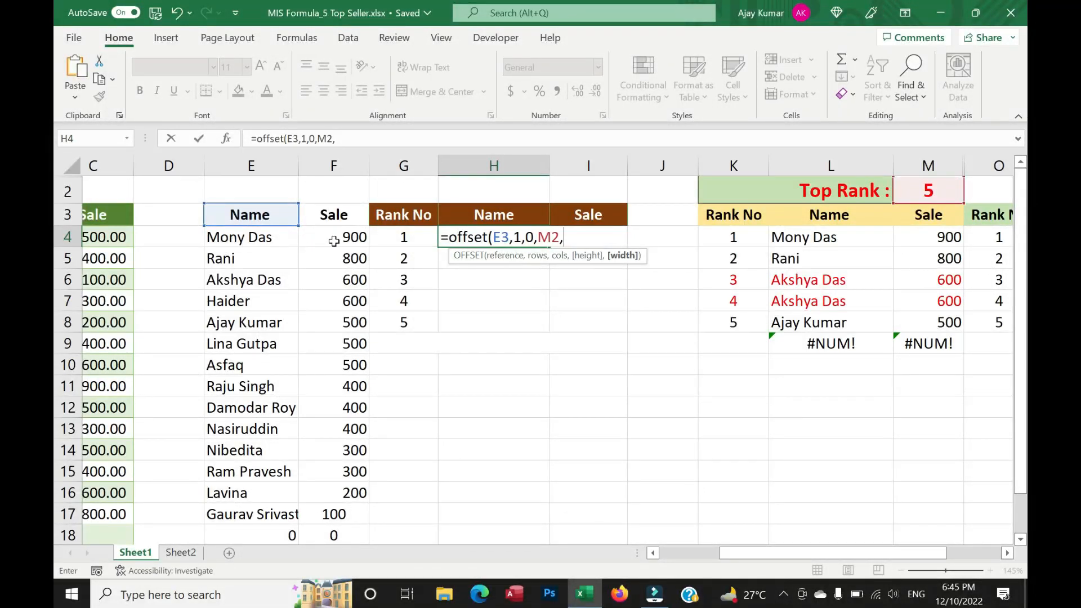
{"action": "type", "text": "2)"}
{"action": "key", "text": "Return"}
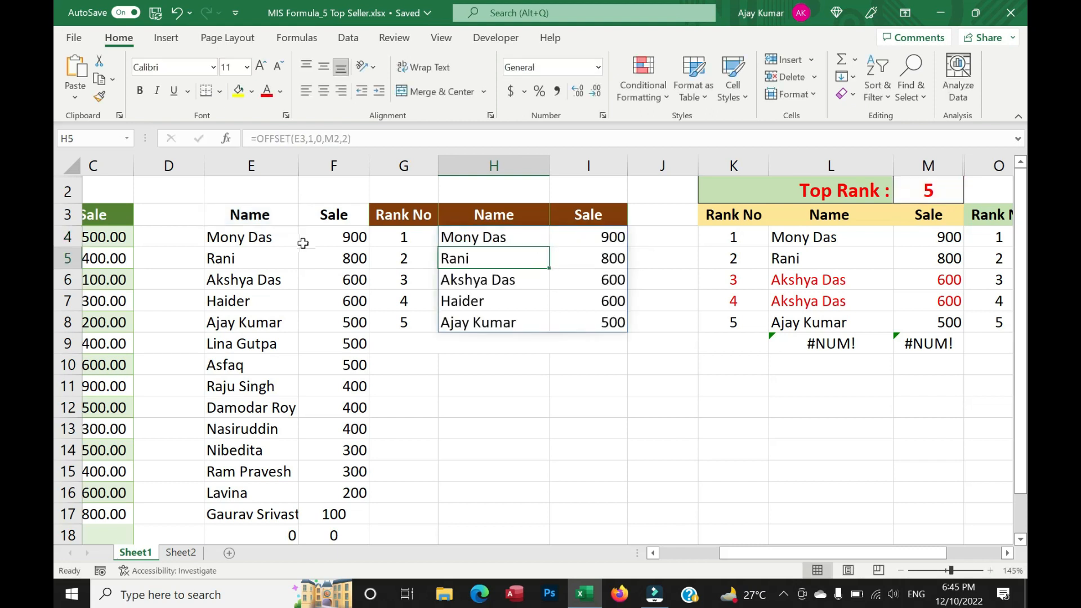
Test the new ranking table with Top Rank in M2 set to 6, and set it back to 5.
{"action": "left_click", "coordinate": [450, 344]}
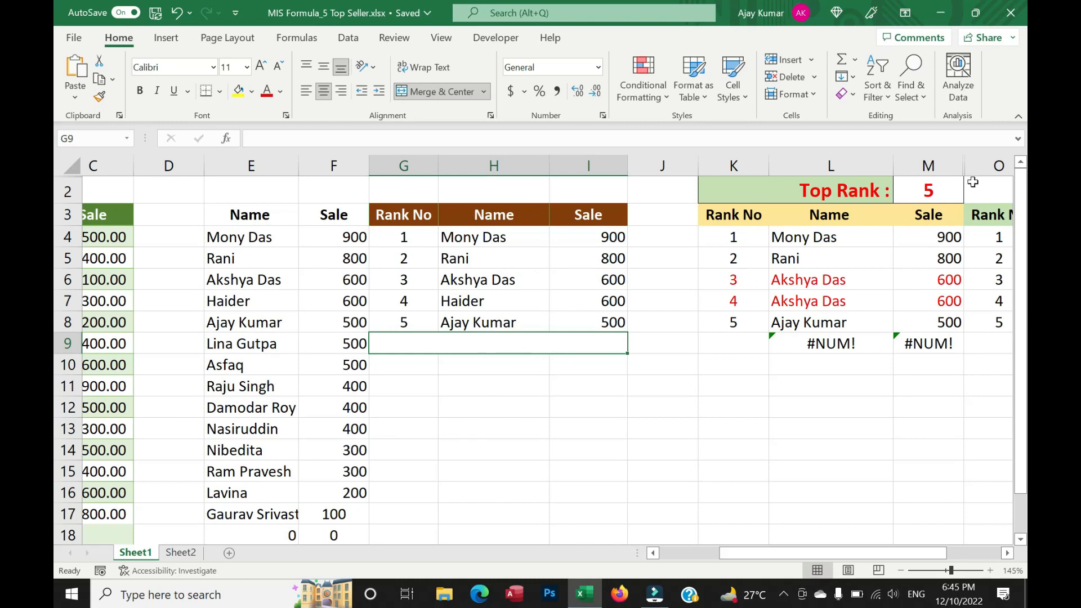
{"action": "left_click", "coordinate": [932, 196]}
{"action": "type", "text": "6"}
{"action": "key", "text": "Return"}
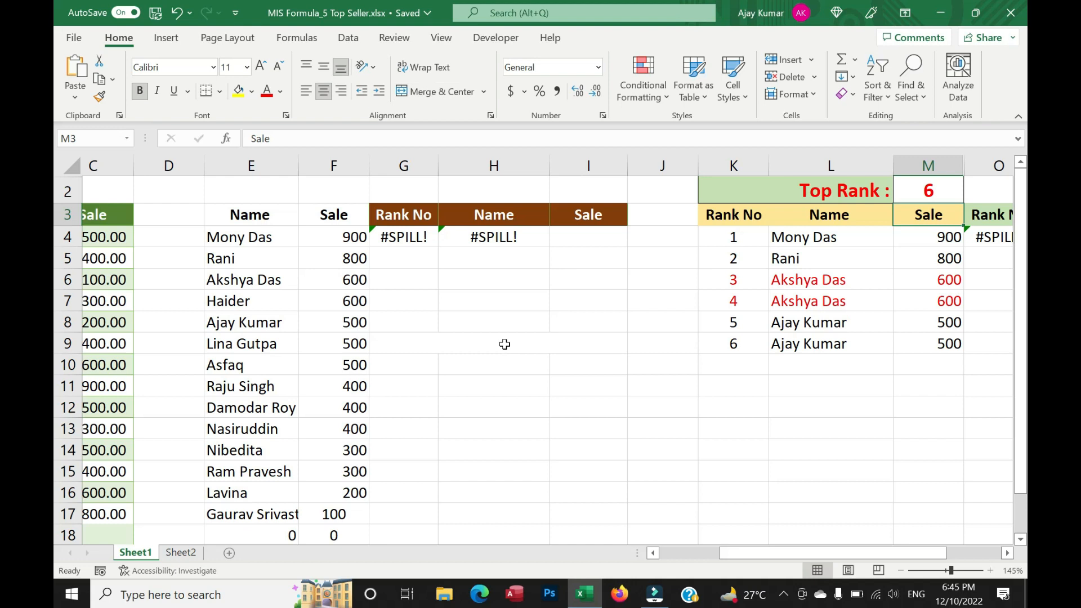
{"action": "left_click", "coordinate": [929, 192]}
{"action": "type", "text": "5"}
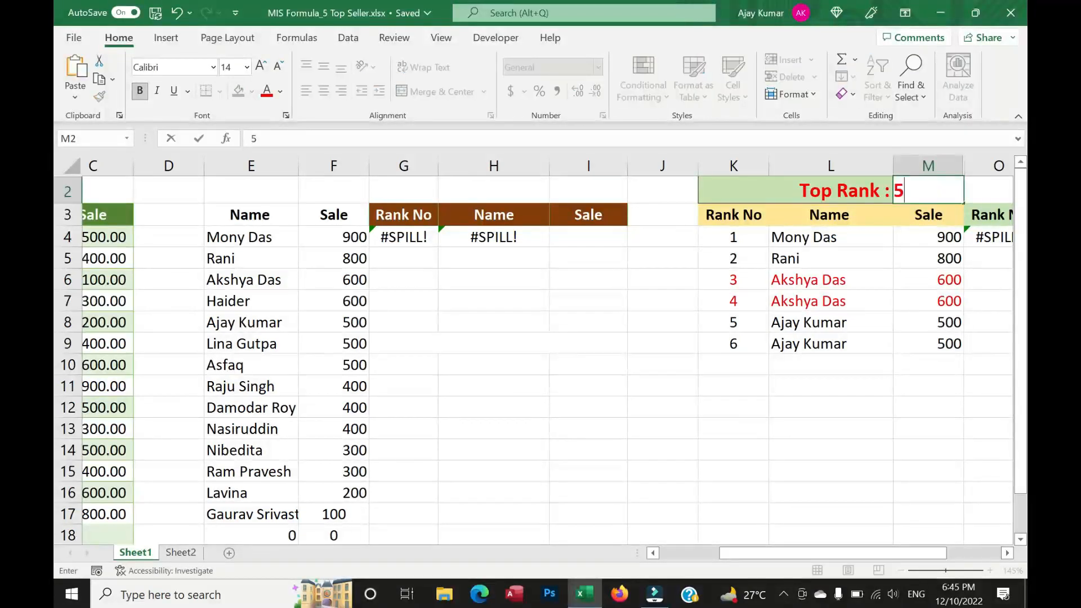
{"action": "key", "text": "Return"}
Hide helper columns E and F beside the new ranking table.
{"action": "left_click", "coordinate": [434, 344]}
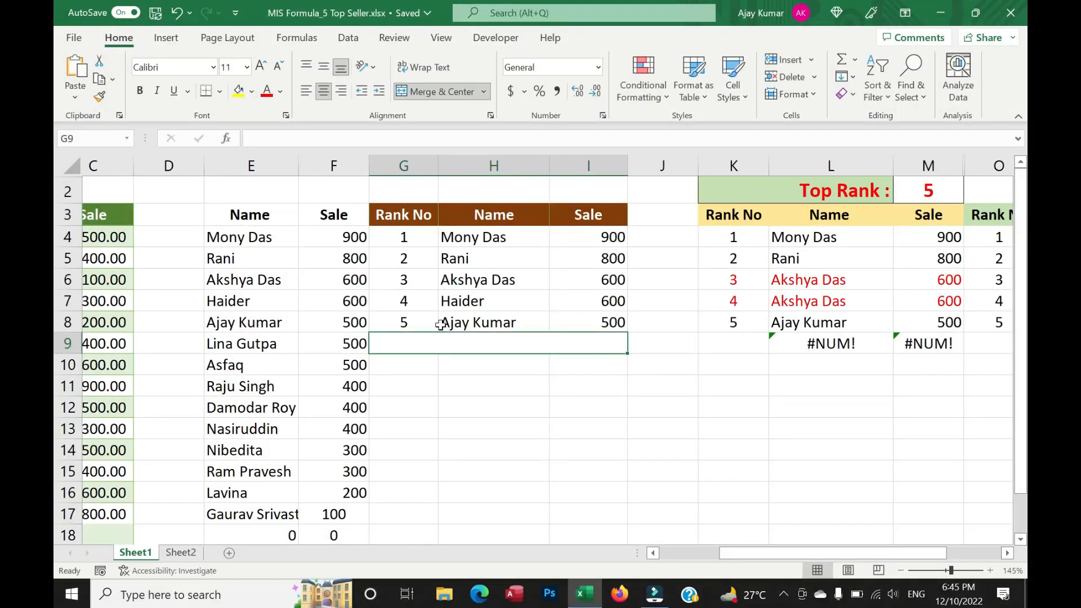
{"action": "left_click_drag", "start_coordinate": [405, 240], "coordinate": [415, 314]}
{"action": "left_click_drag", "start_coordinate": [259, 165], "coordinate": [317, 165]}
{"action": "right_click", "coordinate": [317, 165]}
{"action": "left_click", "coordinate": [350, 443]}
{"action": "left_click", "coordinate": [412, 380]}
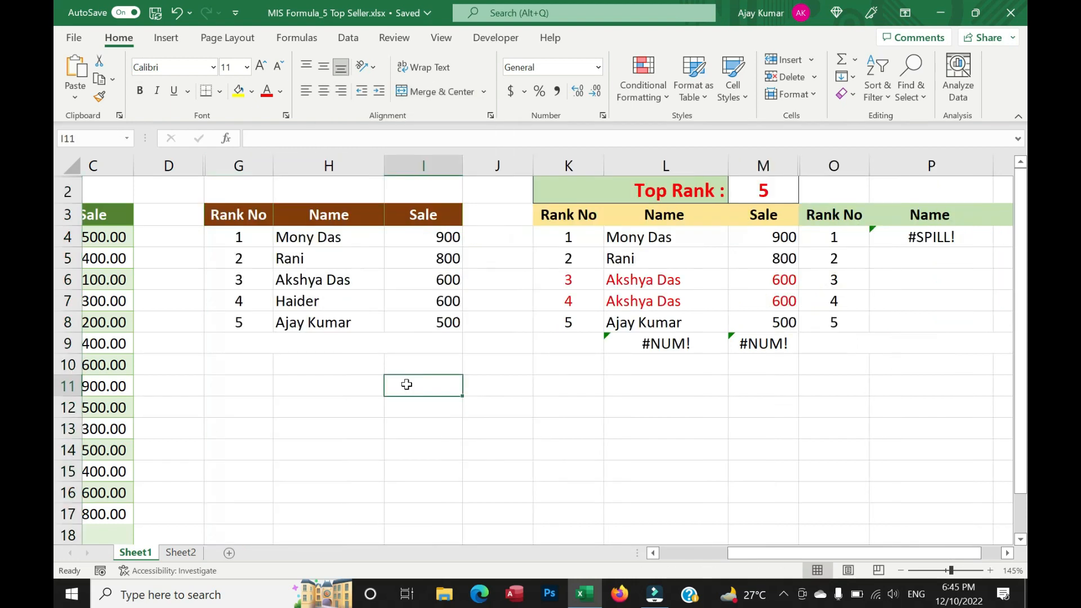
Set Top Rank to 6, inspect the formulas in O4 and P4 and merged cell G9, and restore the value to 5.
{"action": "left_click", "coordinate": [326, 342]}
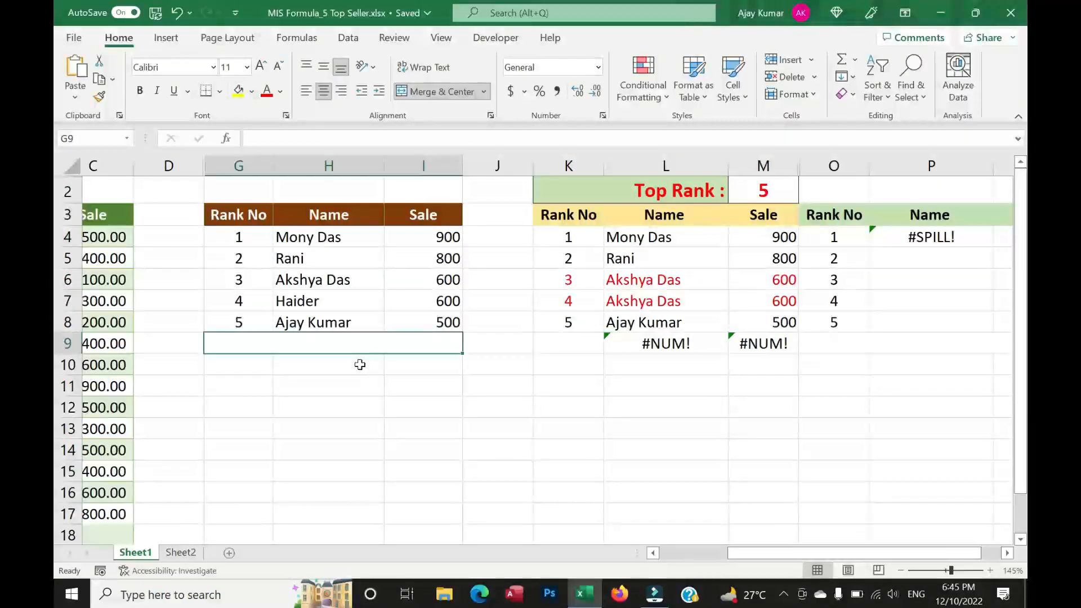
{"action": "left_click", "coordinate": [769, 194]}
{"action": "type", "text": "6"}
{"action": "key", "text": "Return"}
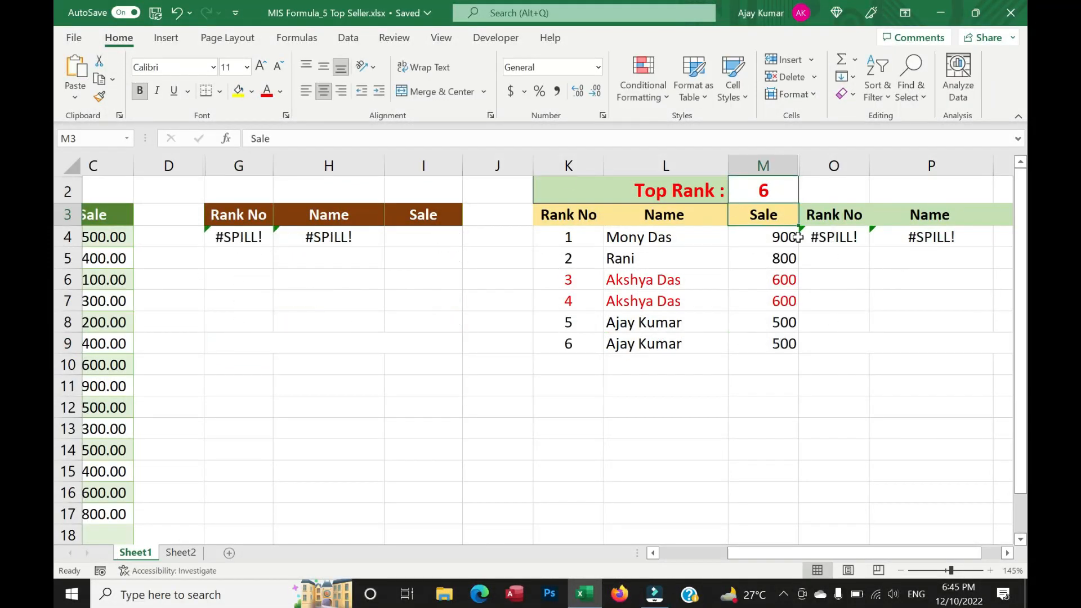
{"action": "left_click", "coordinate": [842, 239]}
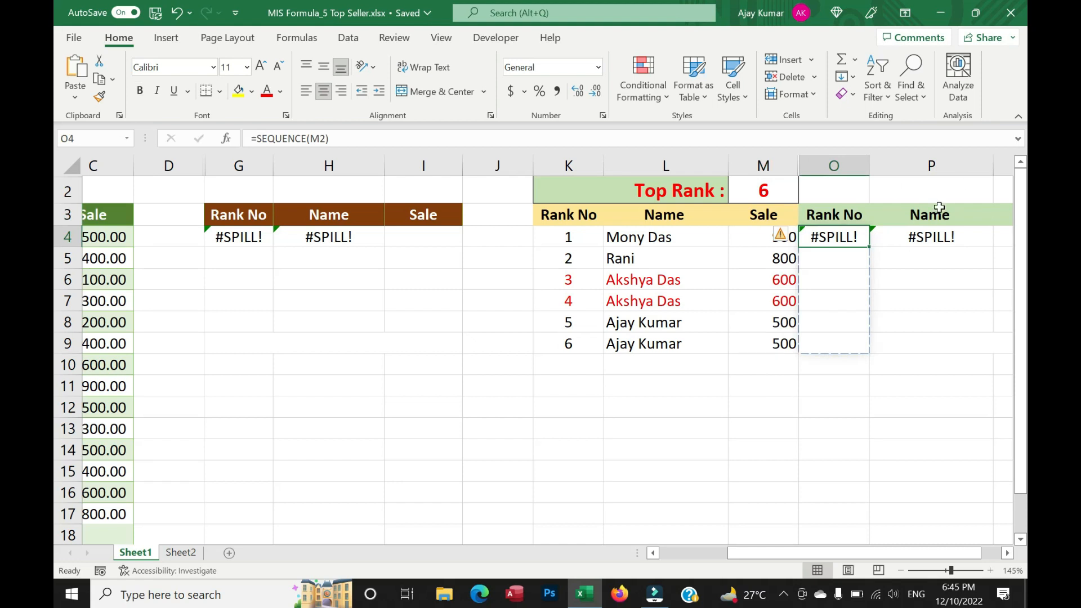
{"action": "left_click", "coordinate": [907, 241]}
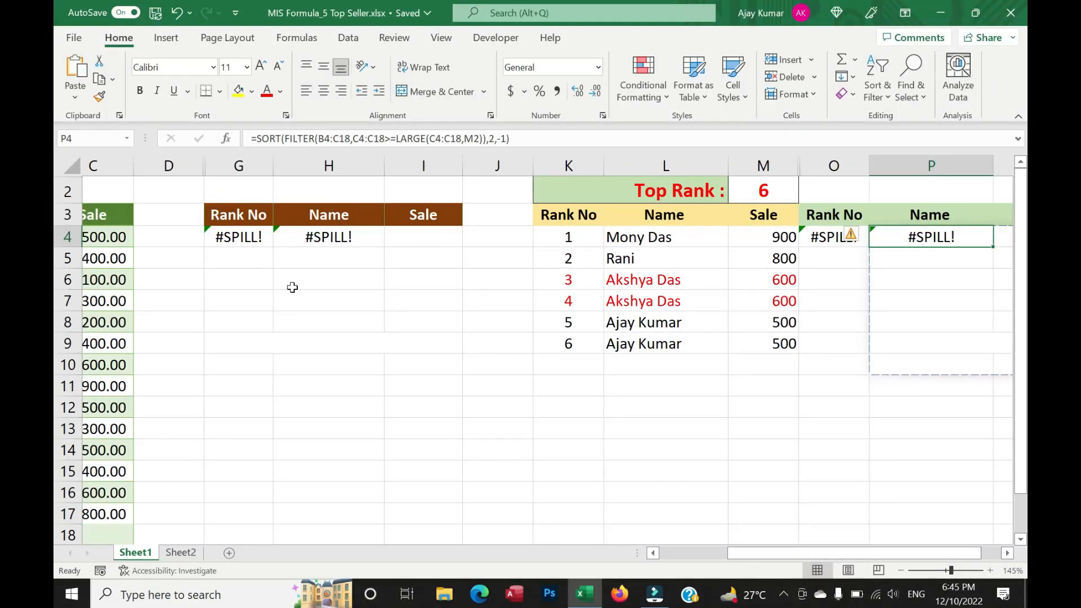
{"action": "left_click", "coordinate": [278, 347]}
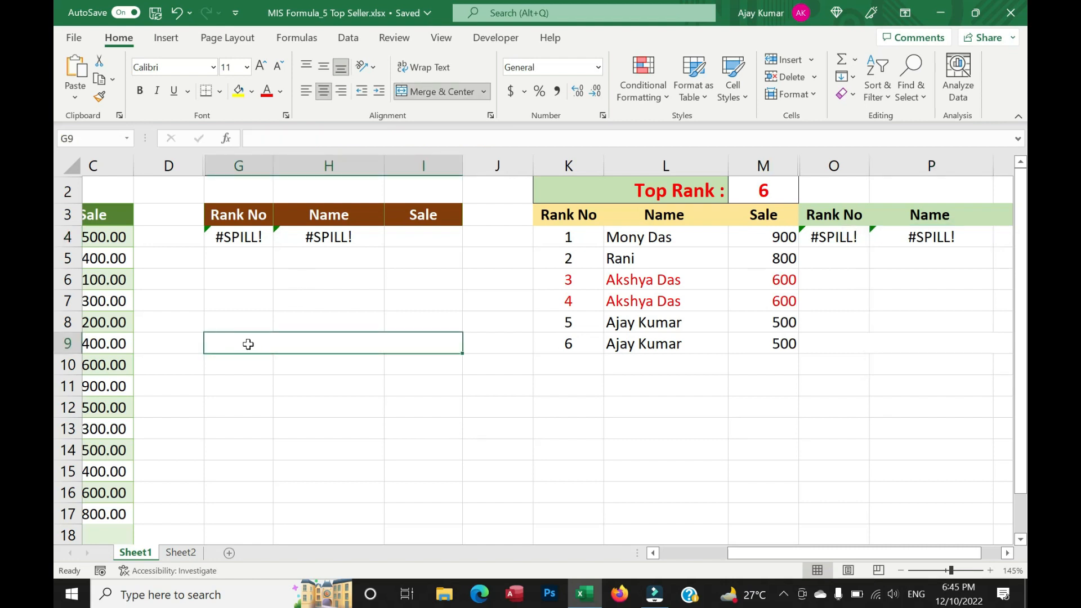
{"action": "left_click", "coordinate": [759, 190]}
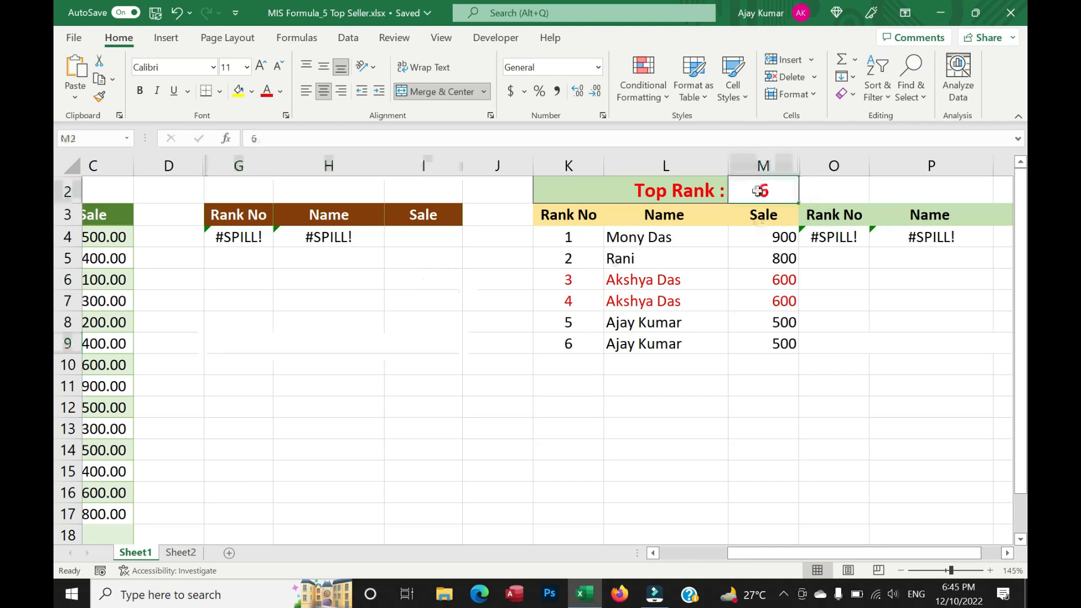
{"action": "type", "text": "5"}
{"action": "key", "text": "Return"}
Move the merged block from G9:I9 down to G10:I10, and inspect the P4 formula and the merged row O9:Q9.
{"action": "left_click_drag", "start_coordinate": [240, 237], "coordinate": [435, 330]}
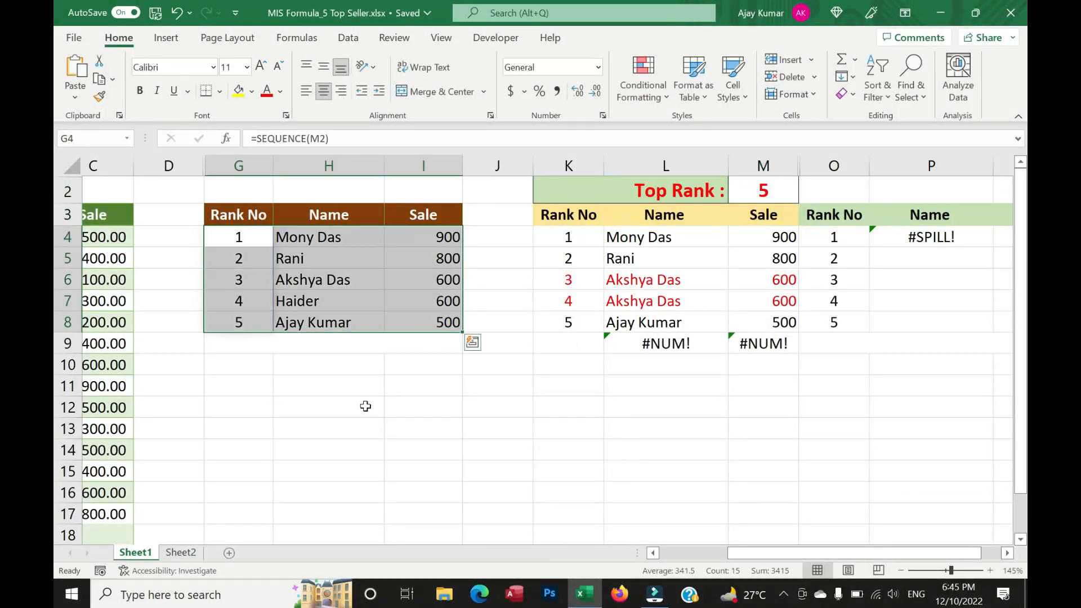
{"action": "left_click", "coordinate": [242, 345]}
{"action": "left_click", "coordinate": [238, 371]}
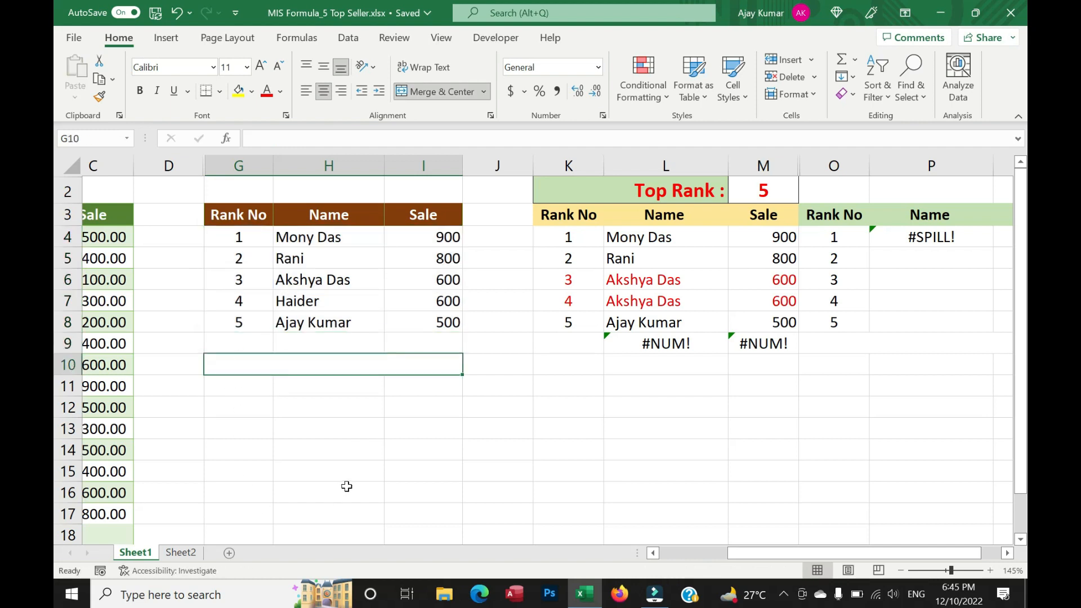
{"action": "left_click", "coordinate": [926, 238]}
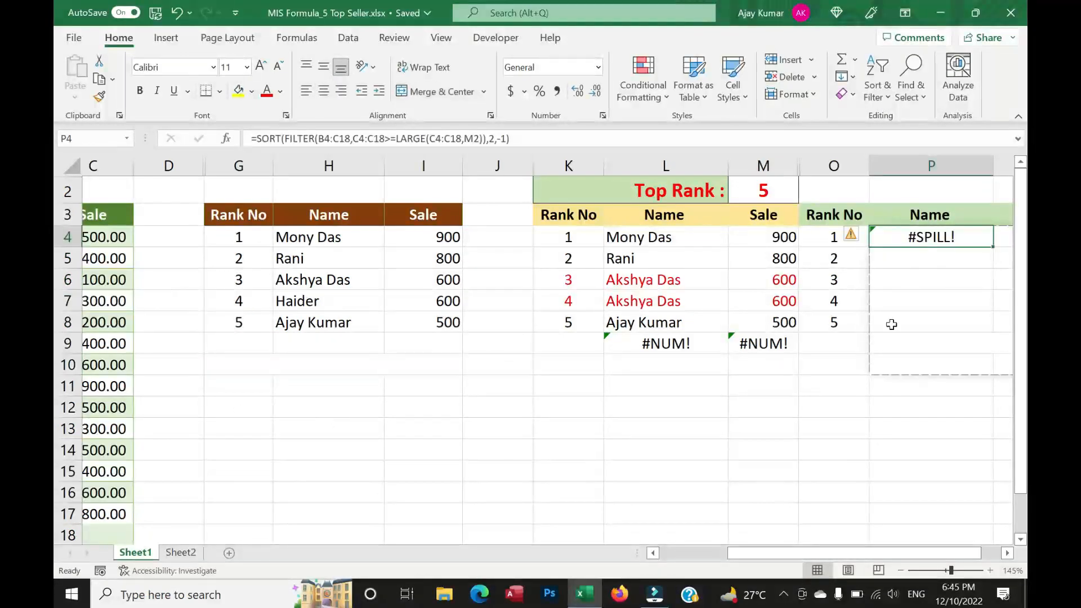
{"action": "left_click", "coordinate": [833, 323]}
{"action": "left_click", "coordinate": [924, 348]}
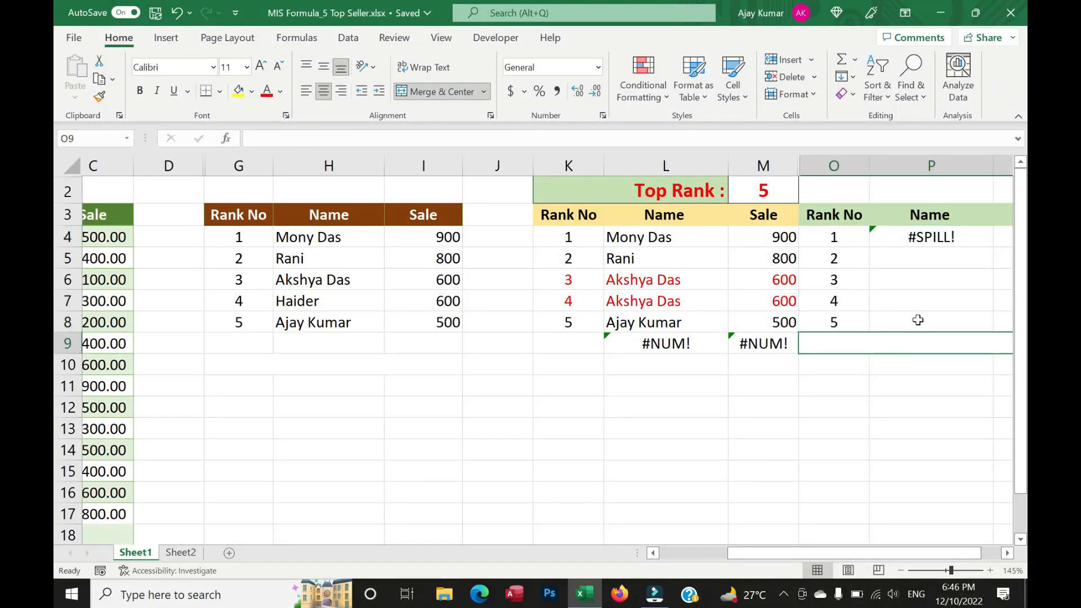
Merge and center cells G9:I9 again directly below the first ranking table.
{"action": "left_click_drag", "start_coordinate": [256, 339], "coordinate": [411, 340]}
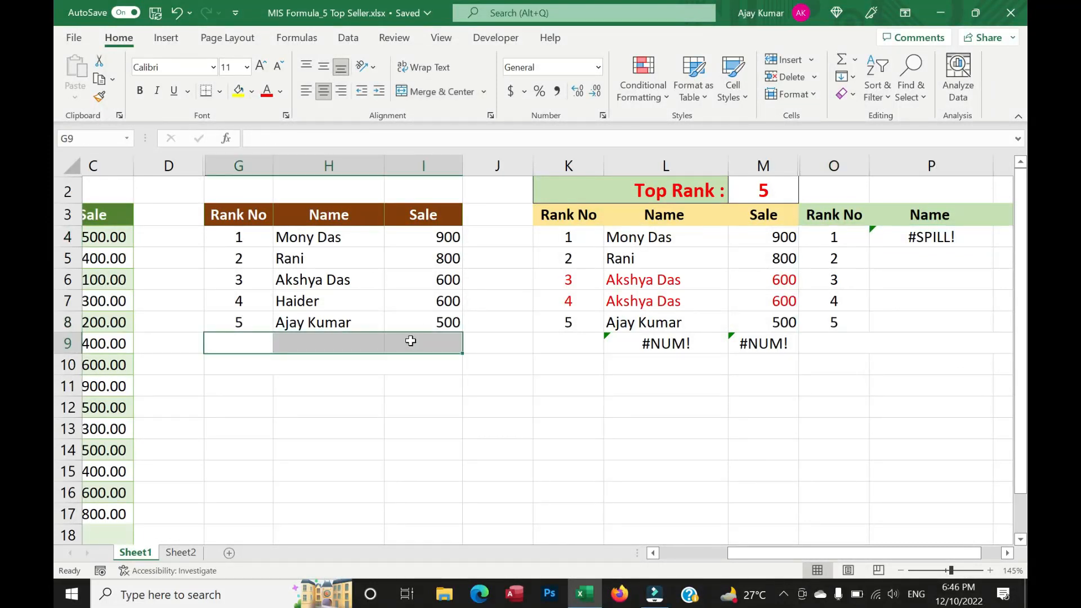
{"action": "left_click", "coordinate": [463, 92]}
{"action": "left_click", "coordinate": [309, 388]}
{"action": "left_click", "coordinate": [296, 348]}
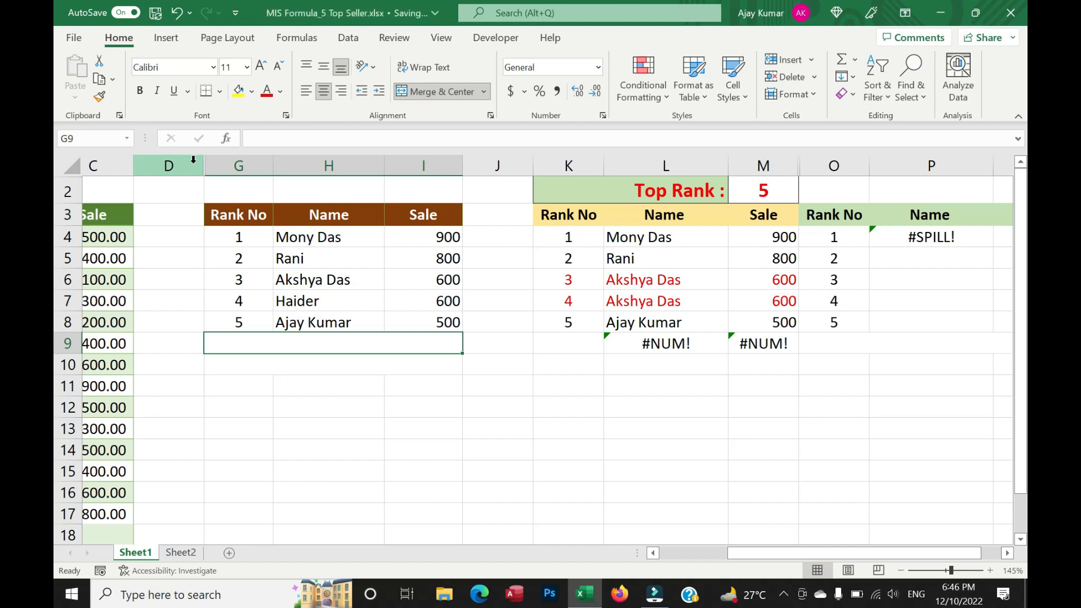
Zoom the sheet out to 100% and unmerge O9:Q9 and G9:I9 below the two ranking tables.
{"action": "left_click_drag", "start_coordinate": [219, 219], "coordinate": [437, 318]}
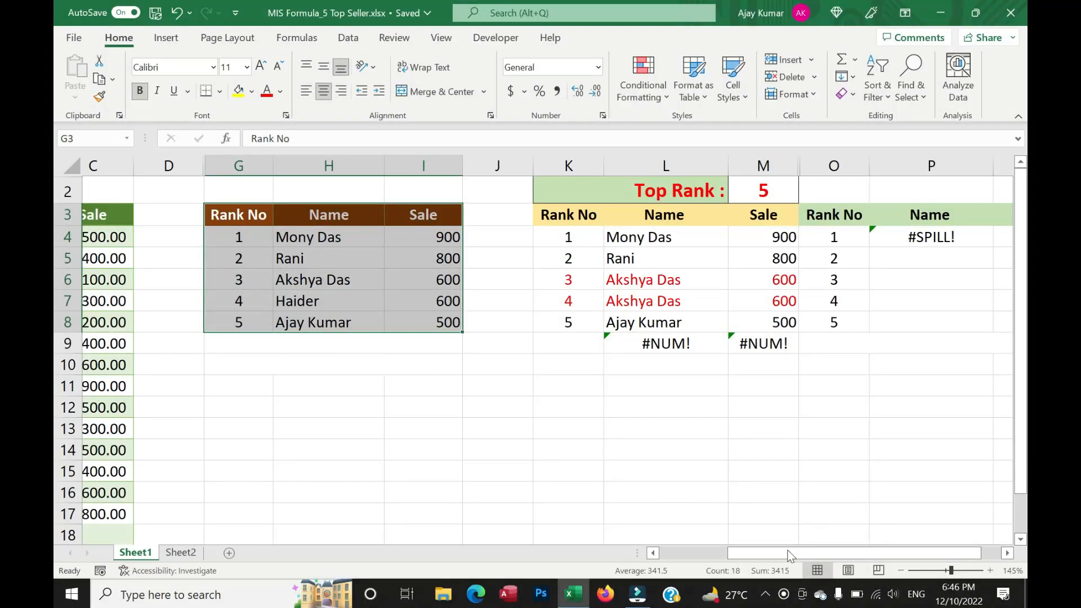
{"action": "scroll", "coordinate": [558, 498], "scroll_direction": "down", "scroll_amount": 1}
{"action": "scroll", "coordinate": [557, 498], "scroll_direction": "down", "scroll_amount": 1}
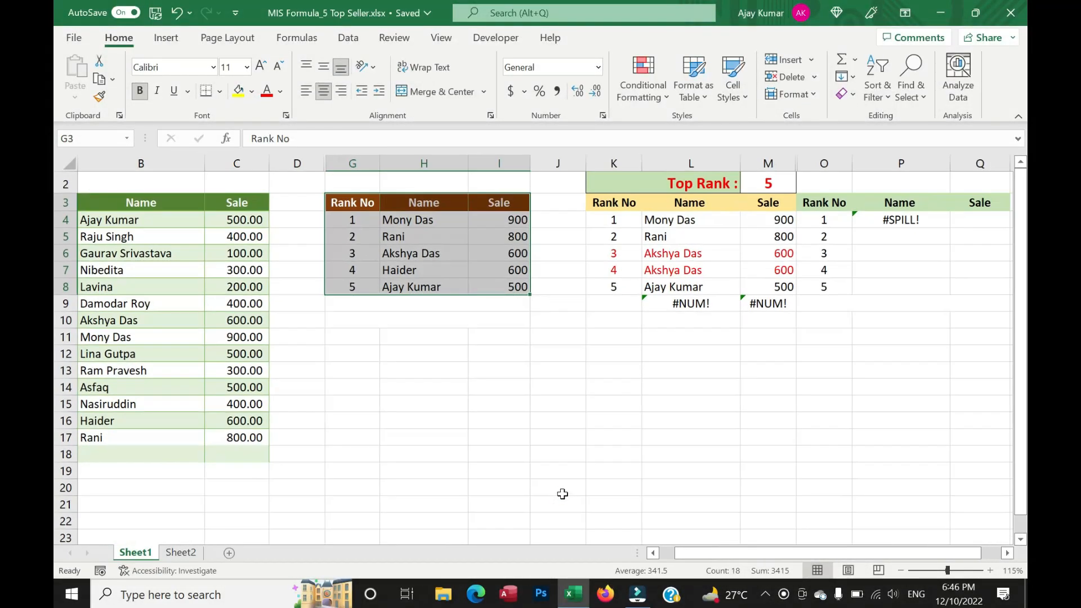
{"action": "scroll", "coordinate": [562, 493], "scroll_direction": "down", "scroll_amount": 1}
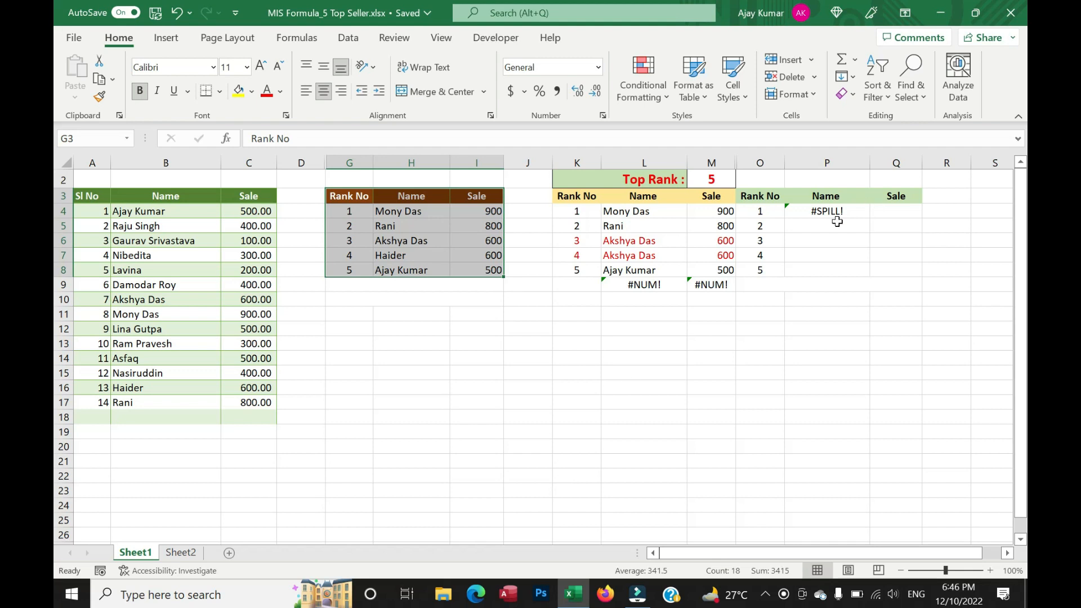
{"action": "left_click", "coordinate": [813, 287]}
{"action": "left_click", "coordinate": [380, 286], "text": "ctrl"}
{"action": "left_click", "coordinate": [430, 94]}
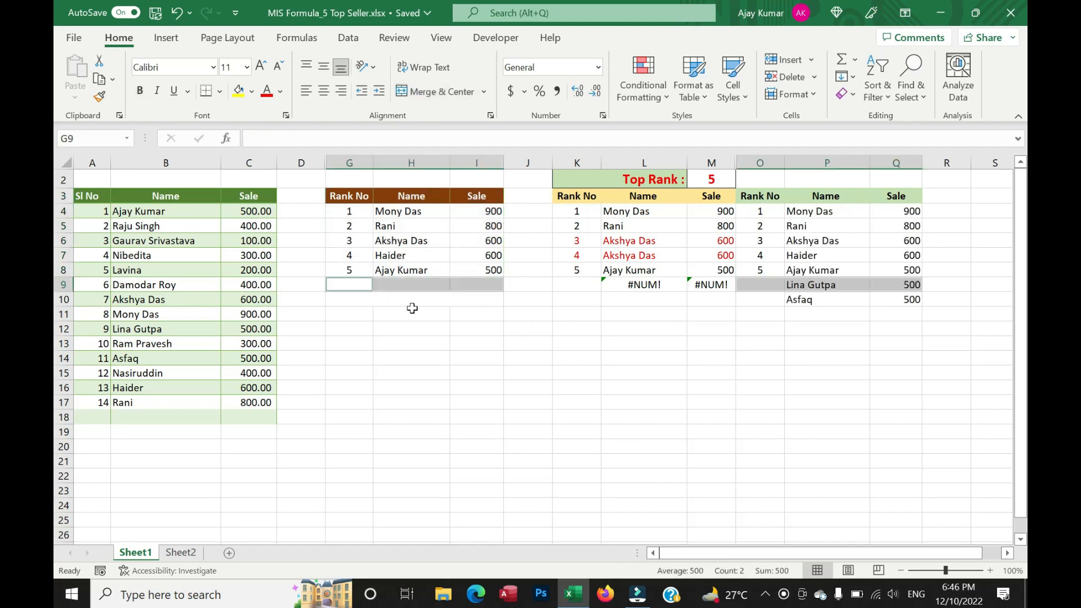
Clear the error cells in K9:M9 directly below the second ranking table.
{"action": "left_click_drag", "start_coordinate": [580, 285], "coordinate": [711, 286]}
{"action": "key", "text": "Delete"}
{"action": "left_click", "coordinate": [721, 347]}
Unhide helper column N between columns M and O.
{"action": "left_click_drag", "start_coordinate": [712, 163], "coordinate": [759, 163]}
{"action": "right_click", "coordinate": [752, 160]}
{"action": "left_click", "coordinate": [792, 455]}
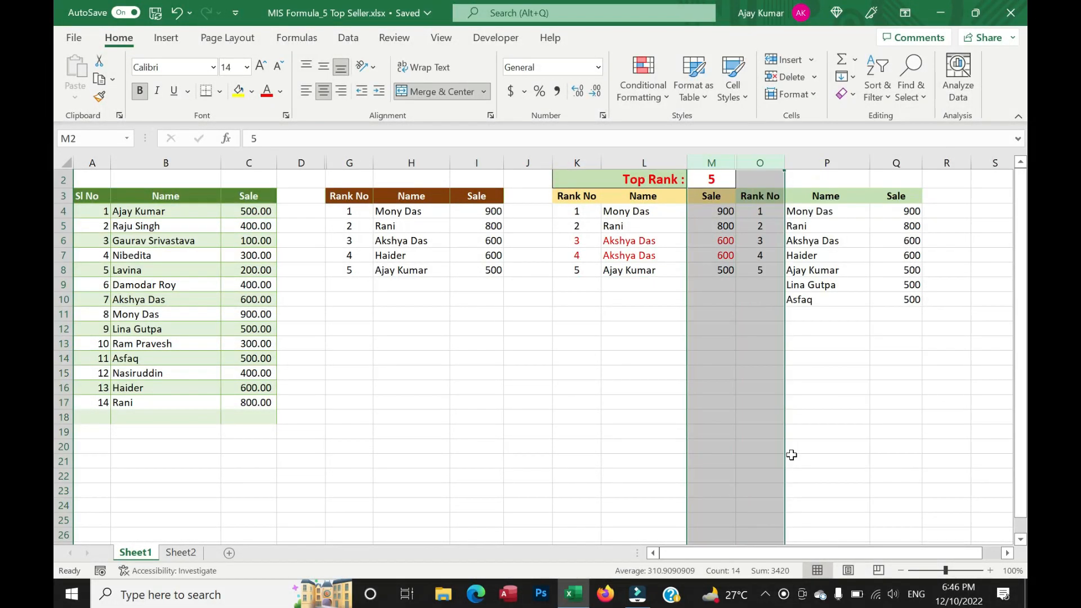
{"action": "left_click", "coordinate": [782, 372]}
{"action": "left_click_drag", "start_coordinate": [821, 555], "coordinate": [901, 553]}
{"action": "scroll", "coordinate": [607, 478], "scroll_direction": "up", "scroll_amount": 2, "text": "ctrl"}
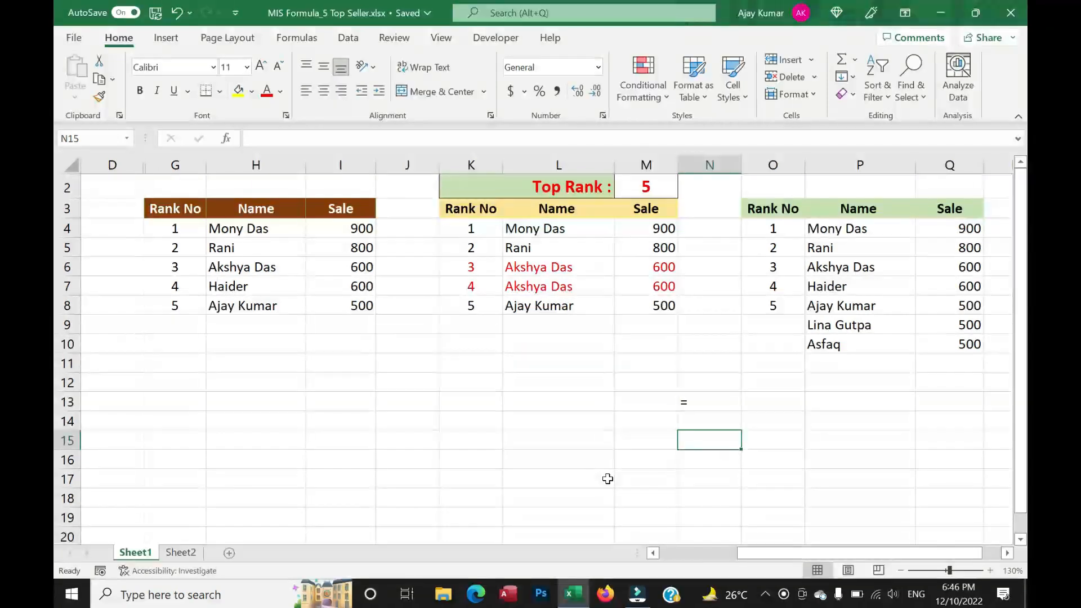
List sort, Filter and Large in cells J14 to J16, and make the Large entry bold.
{"action": "left_click", "coordinate": [436, 422]}
{"action": "type", "text": "sort"}
{"action": "key", "text": "Return"}
{"action": "type", "text": "Filter"}
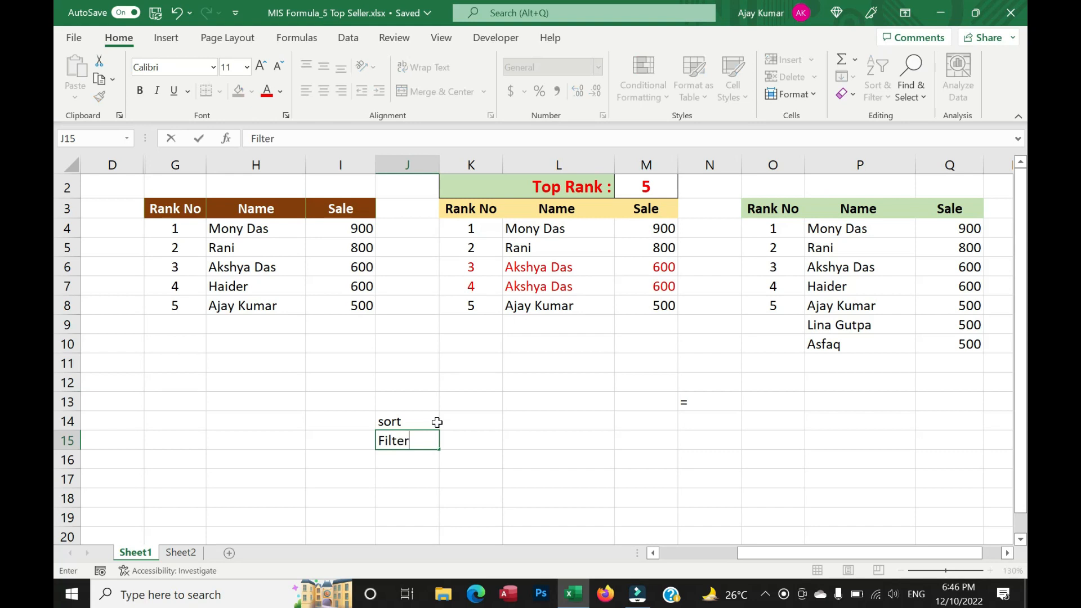
{"action": "key", "text": "Return"}
{"action": "type", "text": "Large"}
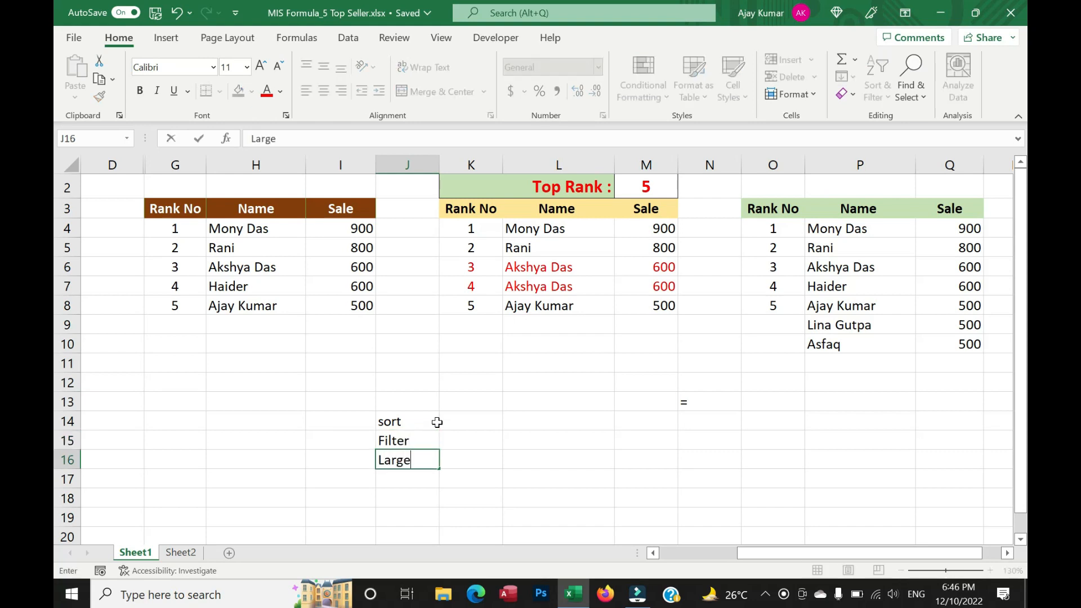
{"action": "key", "text": "Return"}
{"action": "key", "text": "Up"}
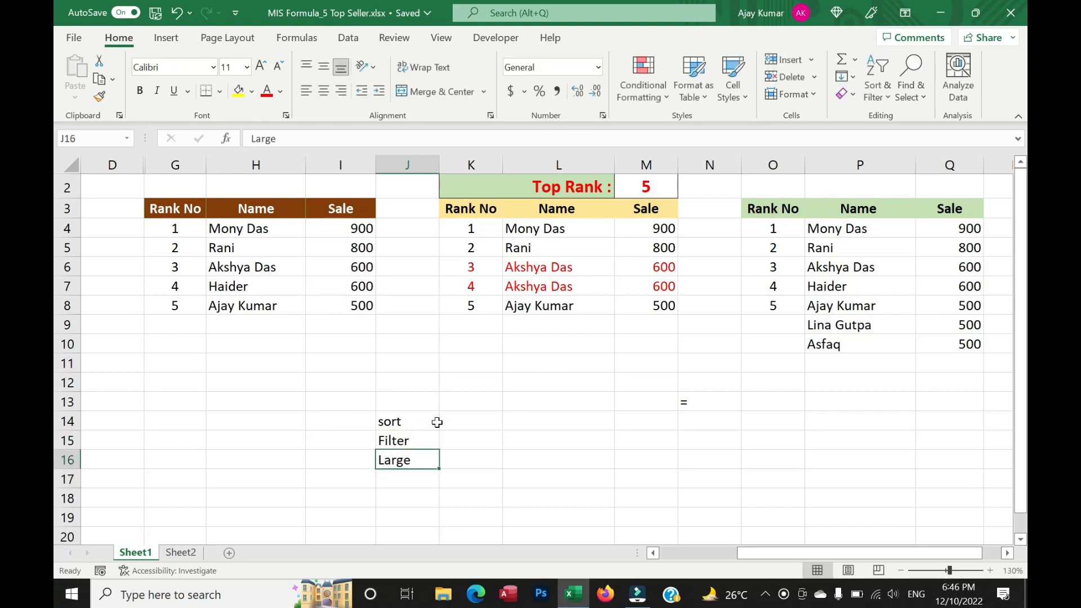
{"action": "key", "text": "ctrl+b"}
Highlight the sort and Filter entries in J14:J15 to review them against the Large entry.
{"action": "key", "text": "Up"}
{"action": "key", "text": "Up"}
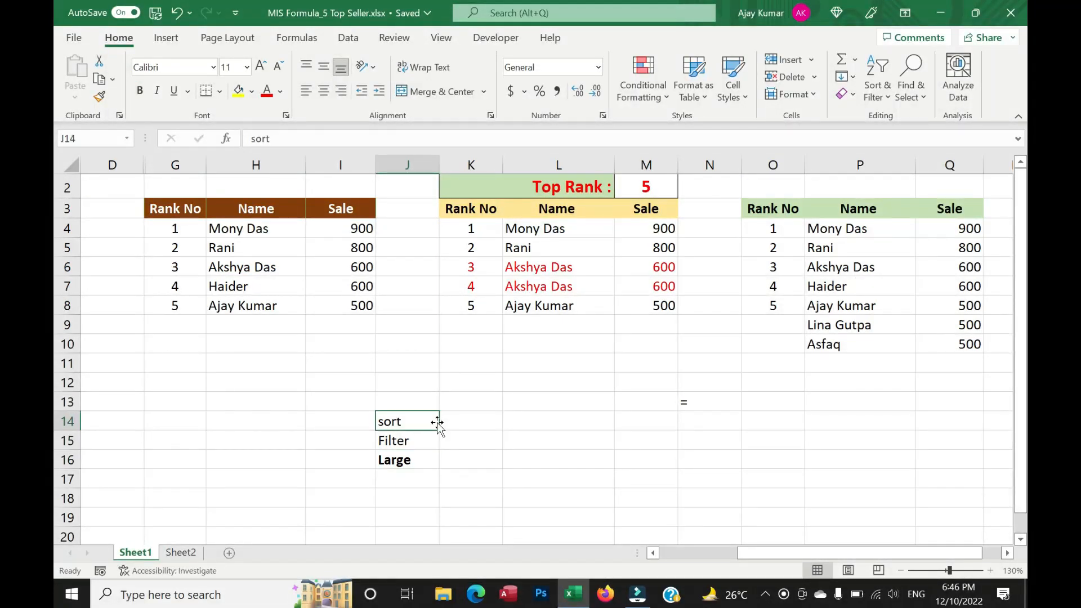
{"action": "key", "text": "shift+Down"}
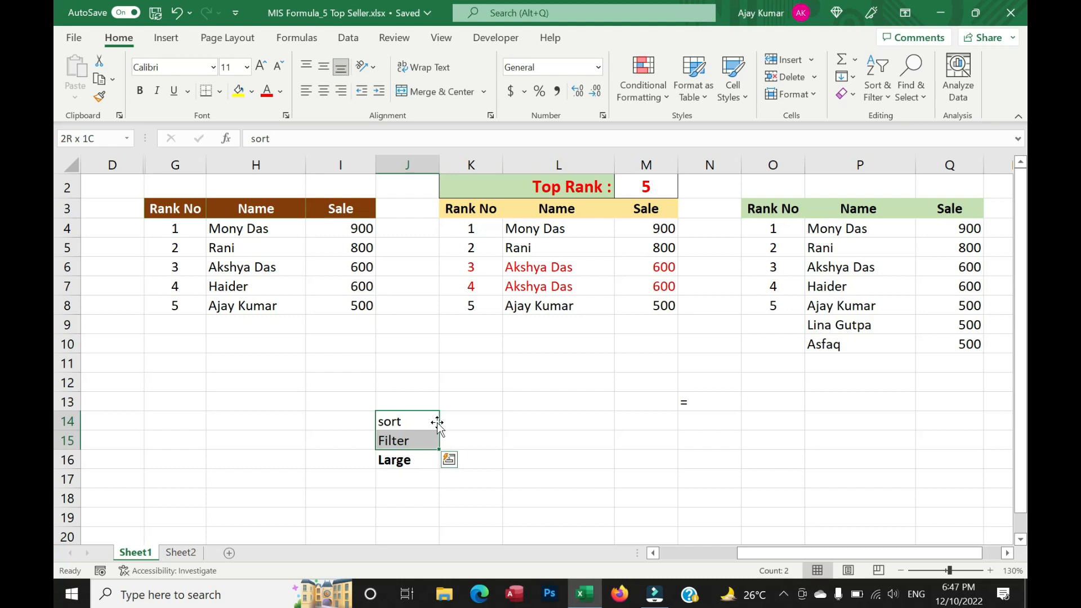
{"action": "key", "text": "Down"}
{"action": "key", "text": "Up"}
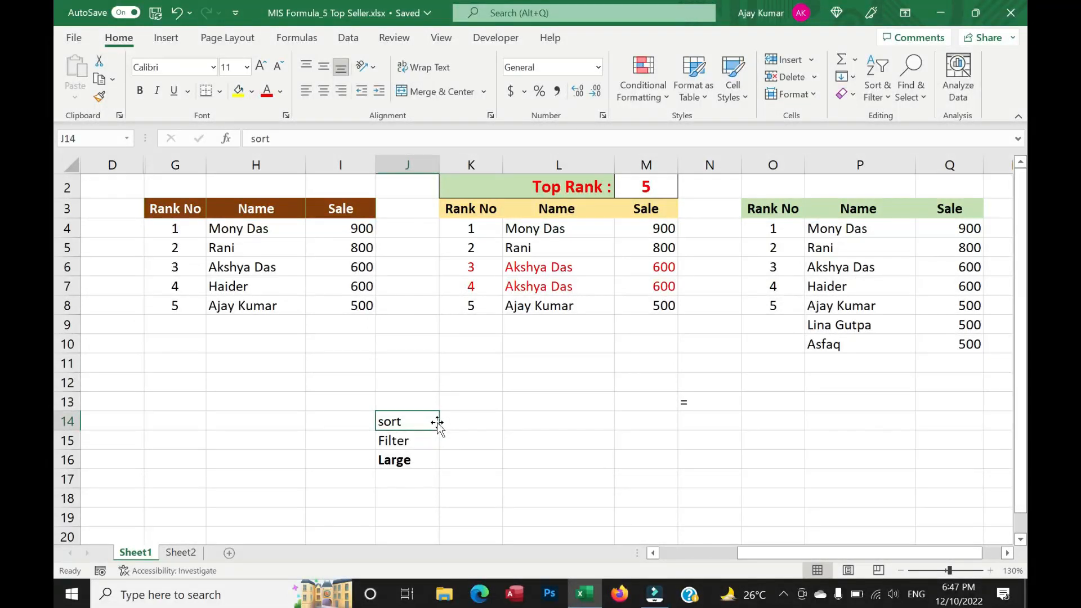
{"action": "key", "text": "shift+Down"}
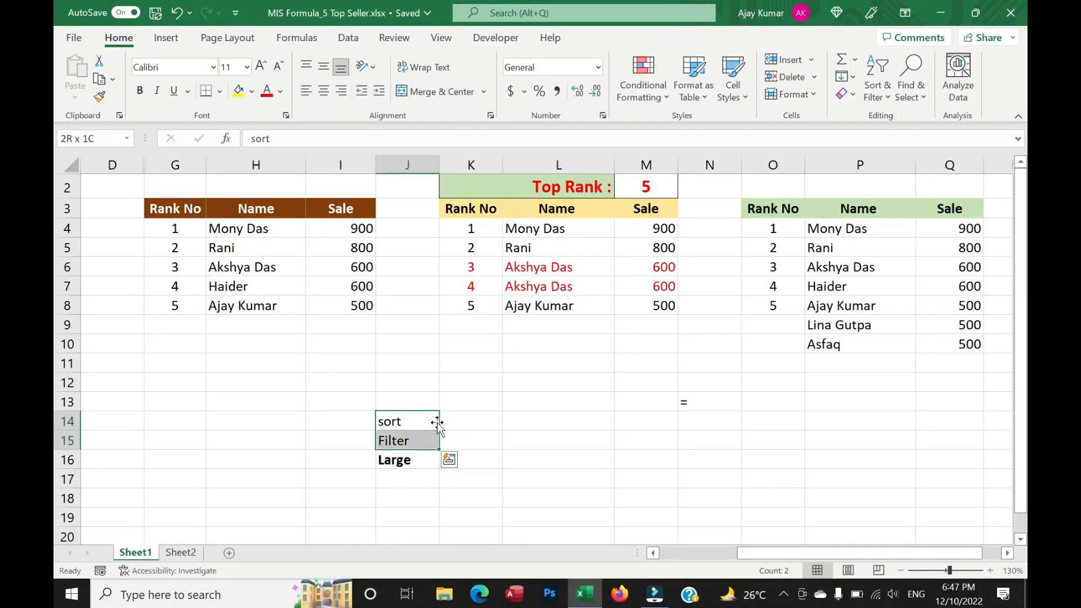
{"action": "key", "text": "Up"}
{"action": "key", "text": "Down"}
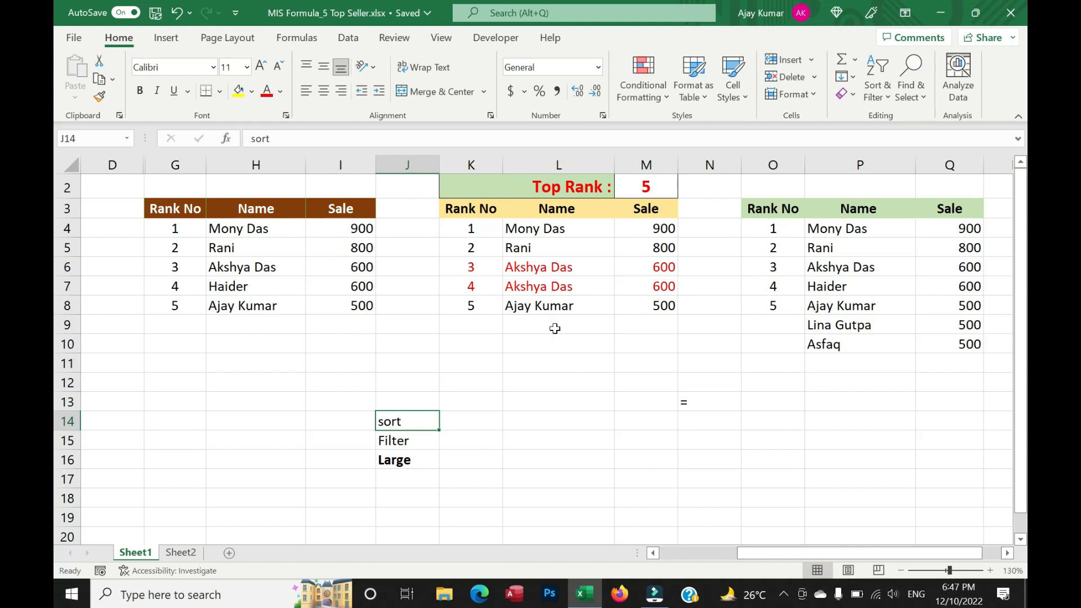
Compare the ranking results in K4:M8 and G4:I8, including row G9:I9 below the first table.
{"action": "left_click_drag", "start_coordinate": [480, 232], "coordinate": [647, 307]}
{"action": "left_click", "coordinate": [633, 402]}
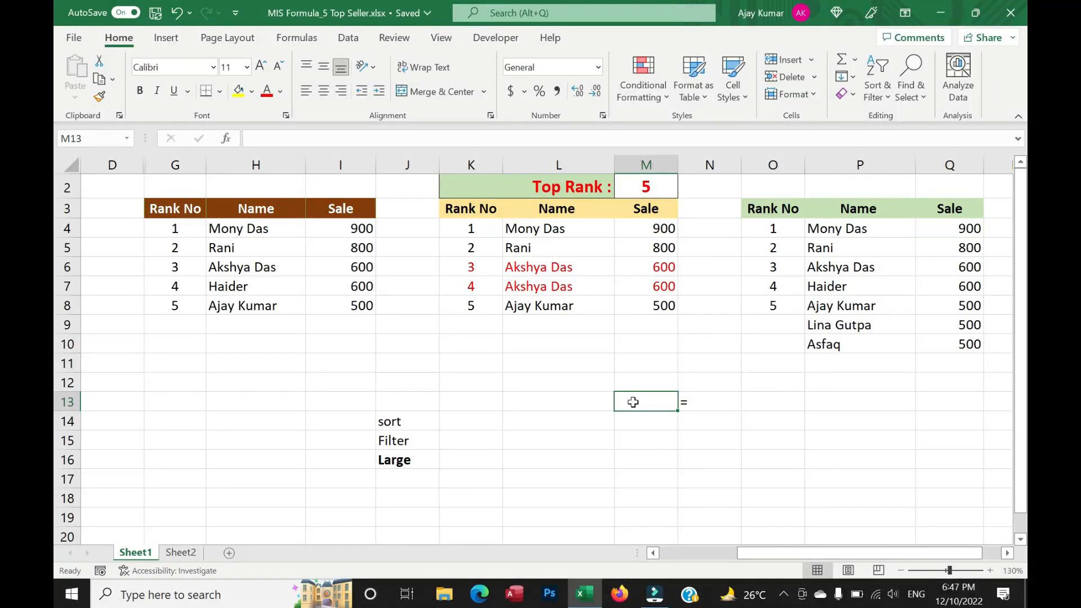
{"action": "left_click_drag", "start_coordinate": [178, 225], "coordinate": [338, 314]}
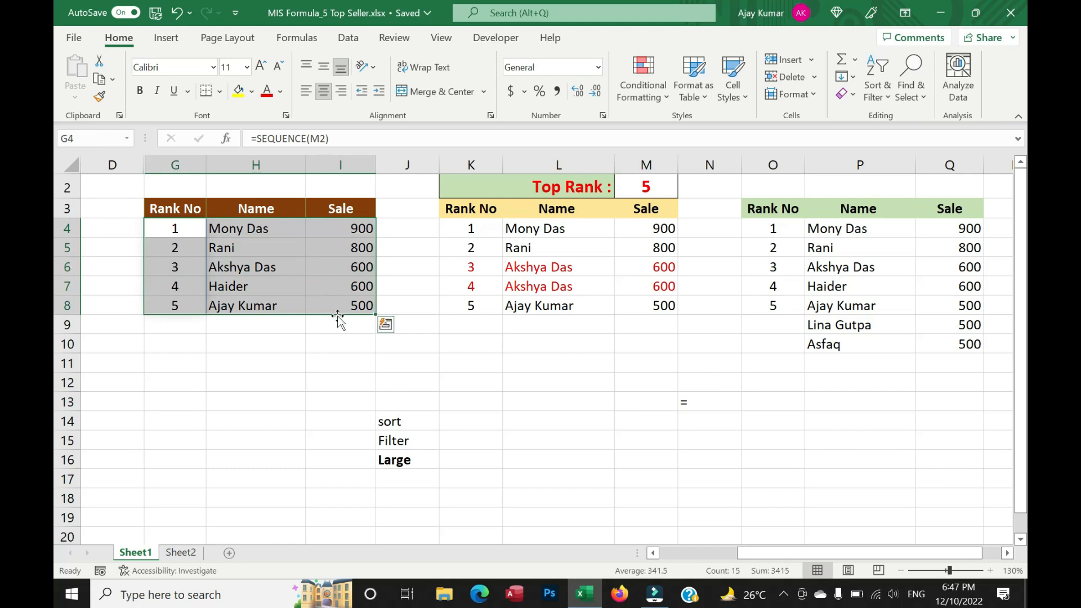
{"action": "left_click_drag", "start_coordinate": [161, 322], "coordinate": [332, 326]}
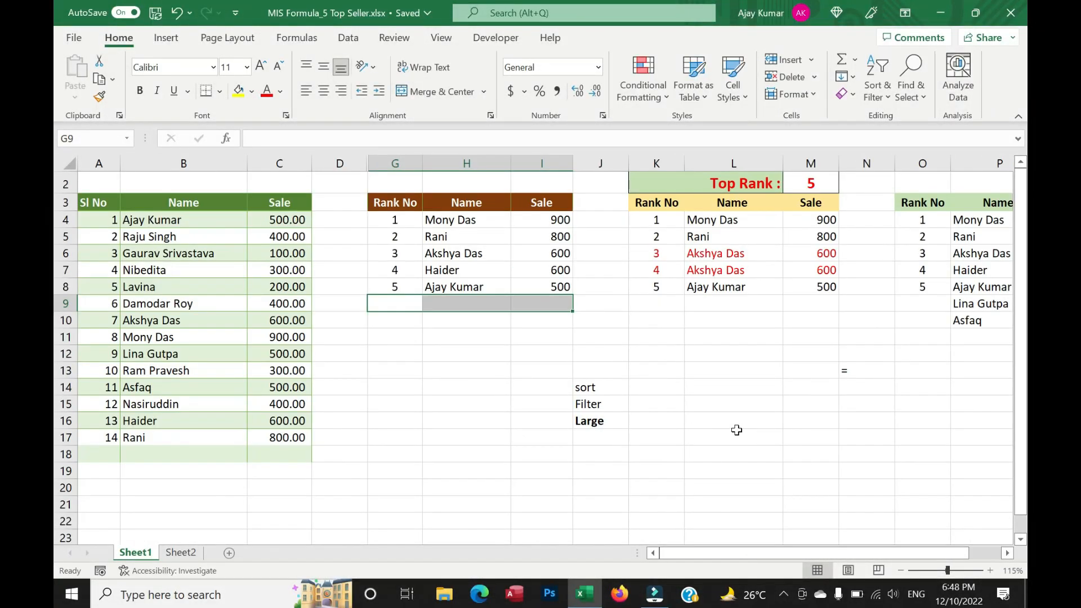
{"action": "left_click_drag", "start_coordinate": [737, 555], "coordinate": [788, 555]}
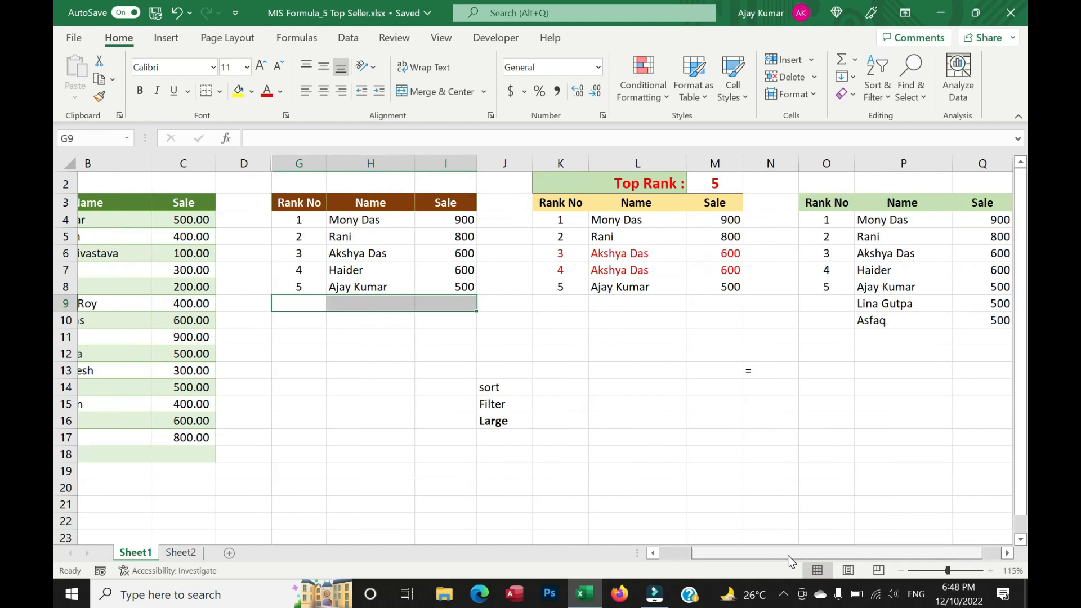